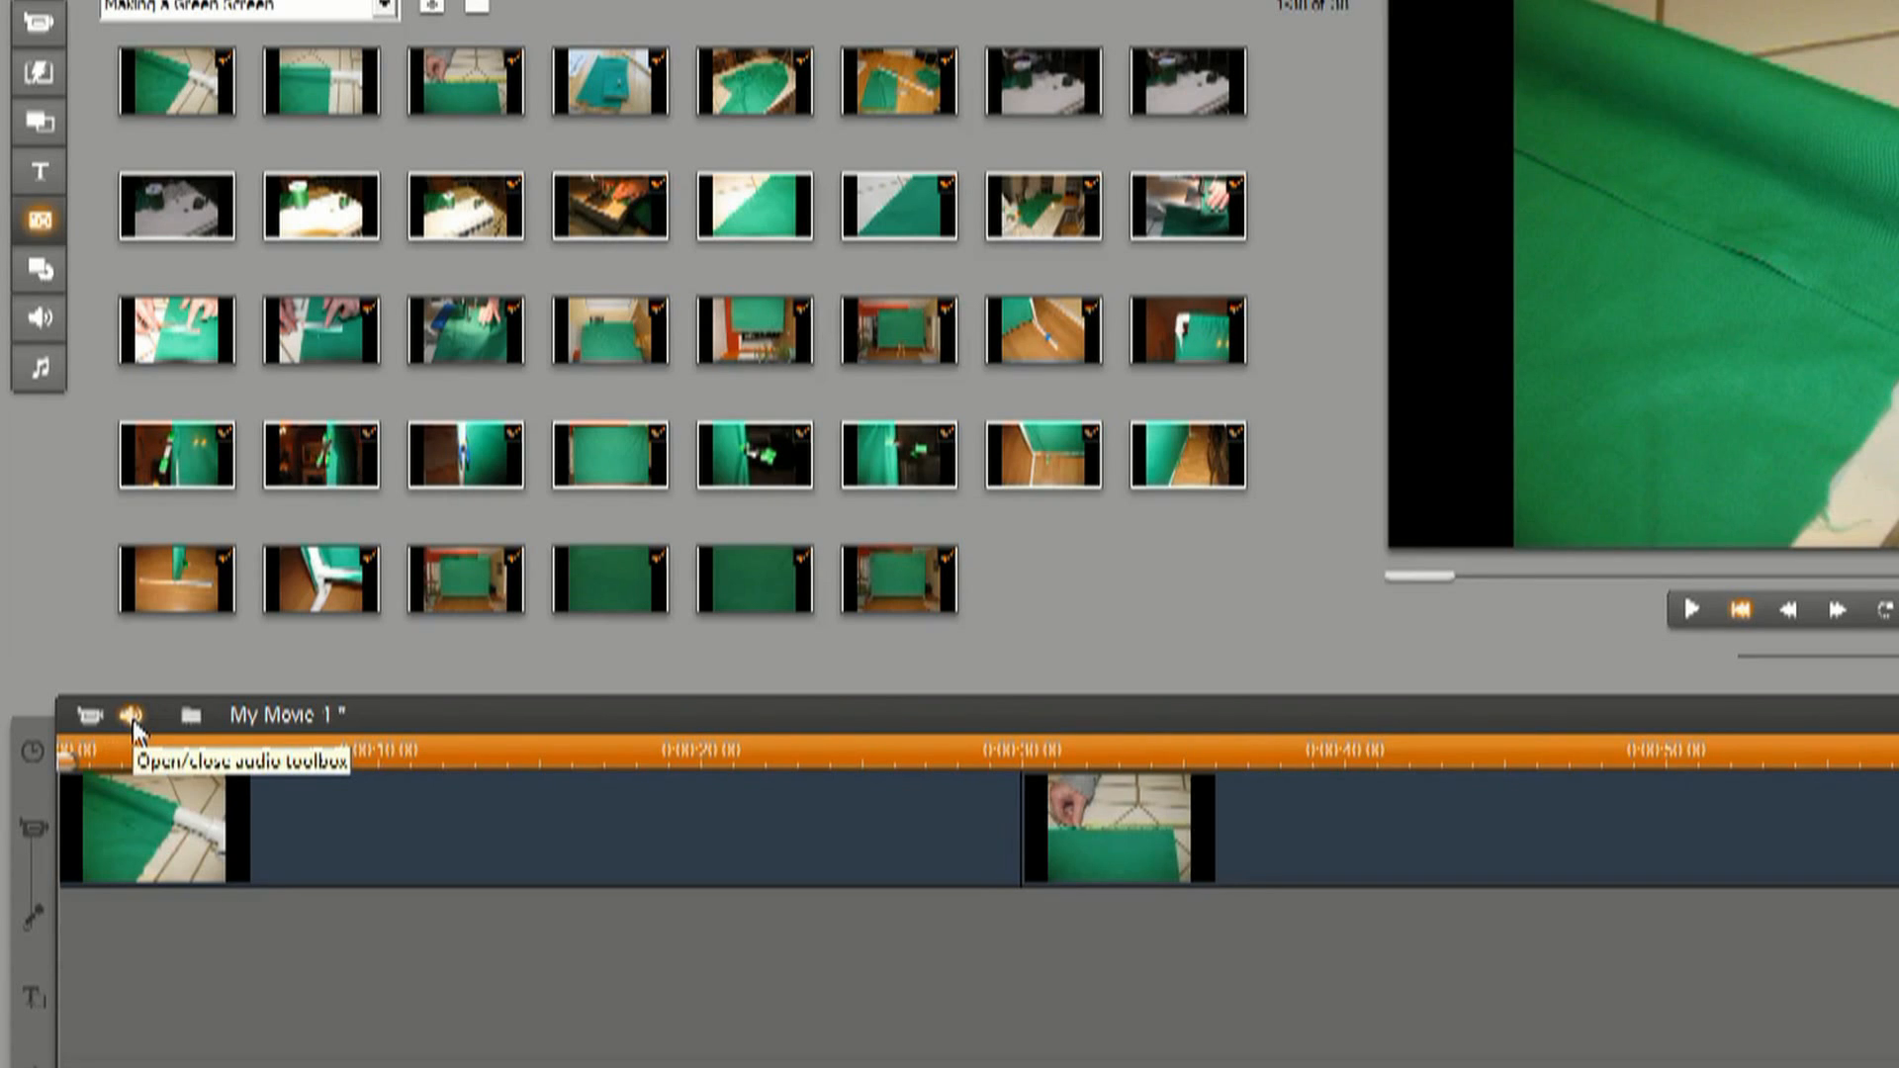
Record a voiceover about 17 seconds long from the beginning of the movie, under the first picture clip.
left_click(131, 716)
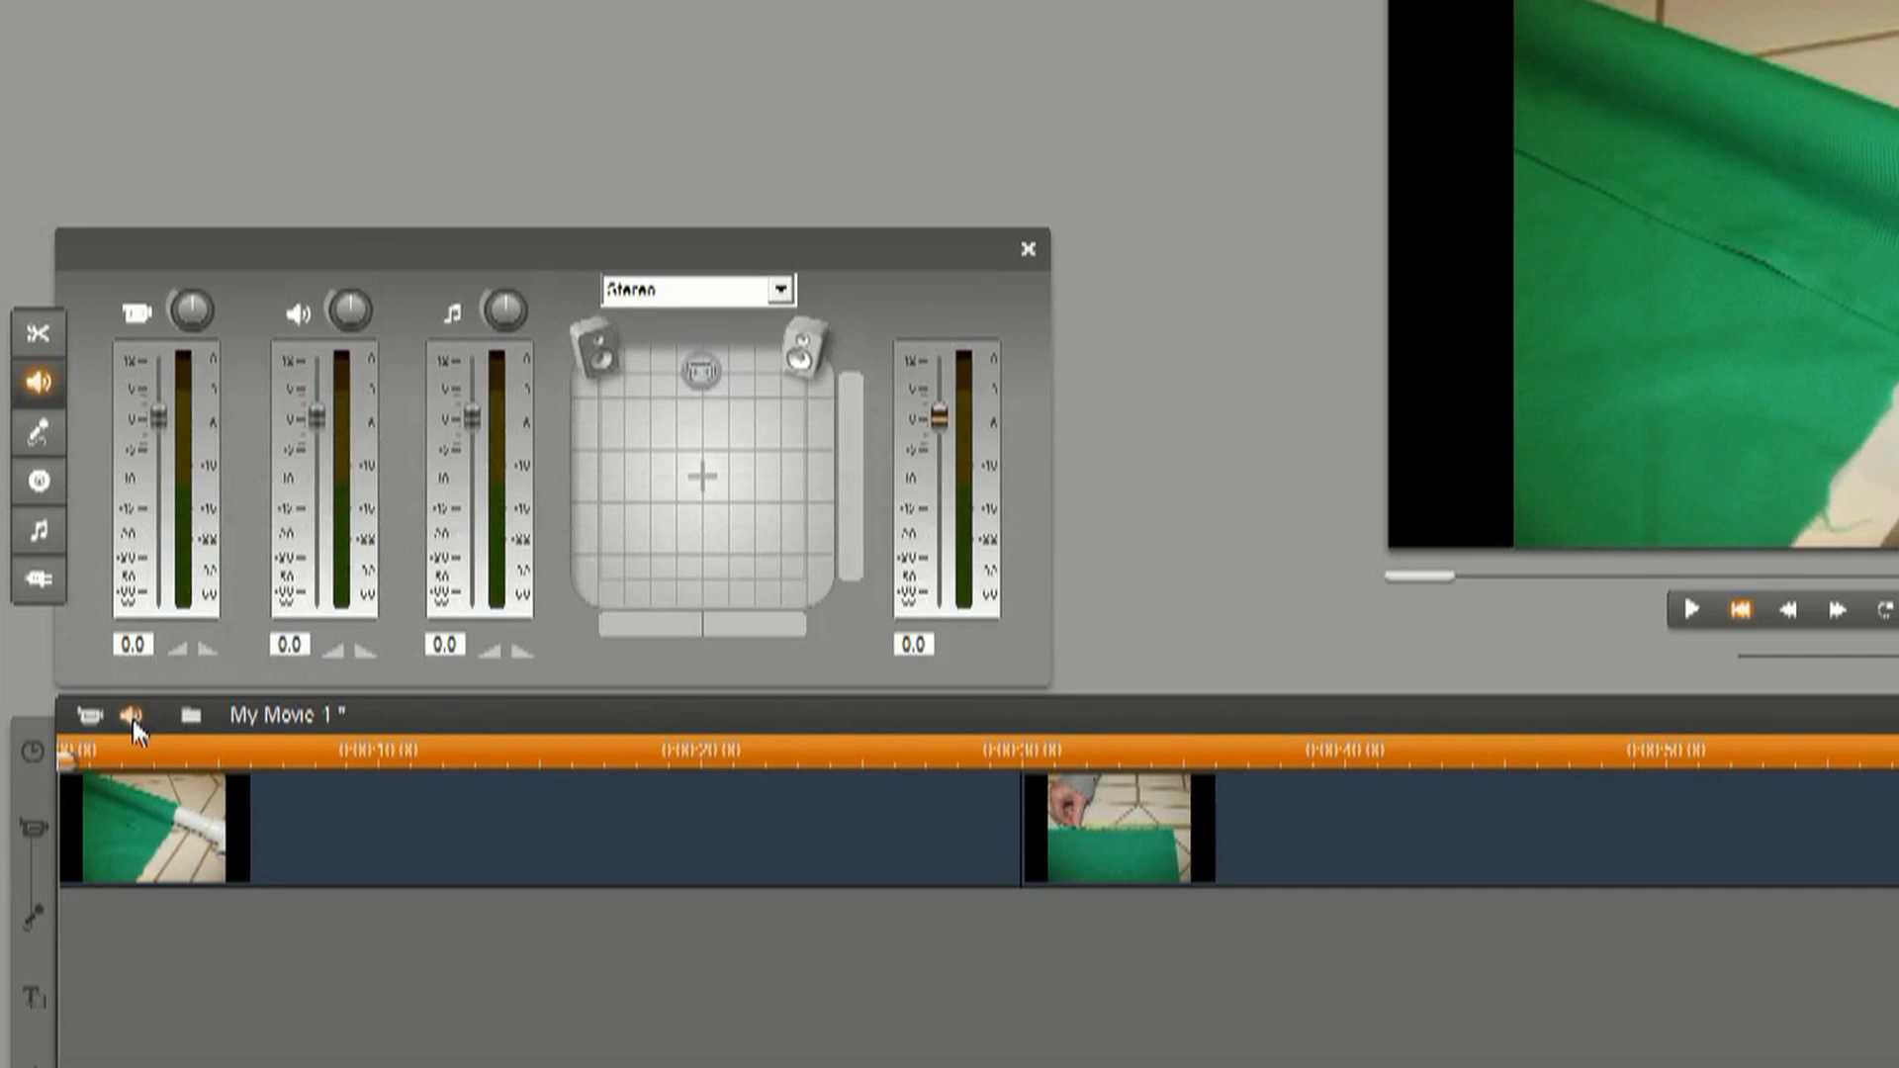
left_click(38, 431)
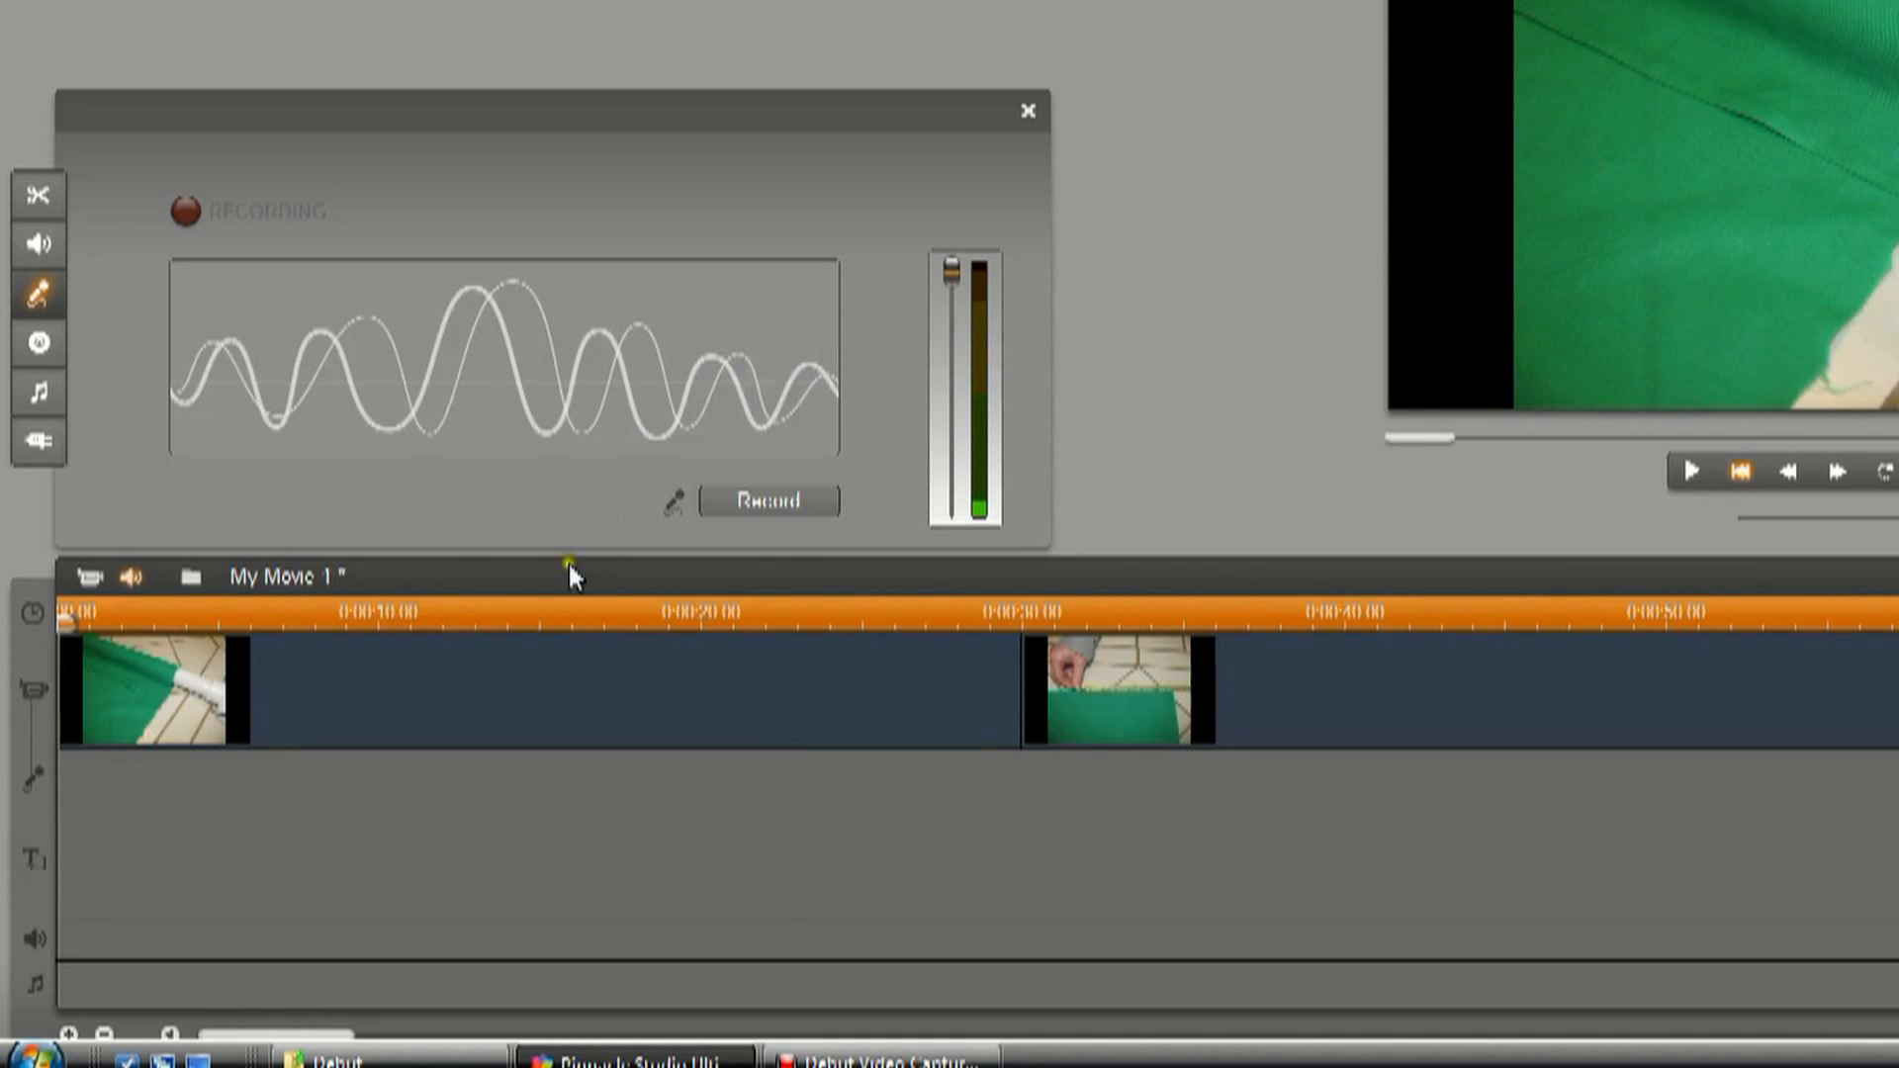
left_click(217, 232)
left_click(756, 503)
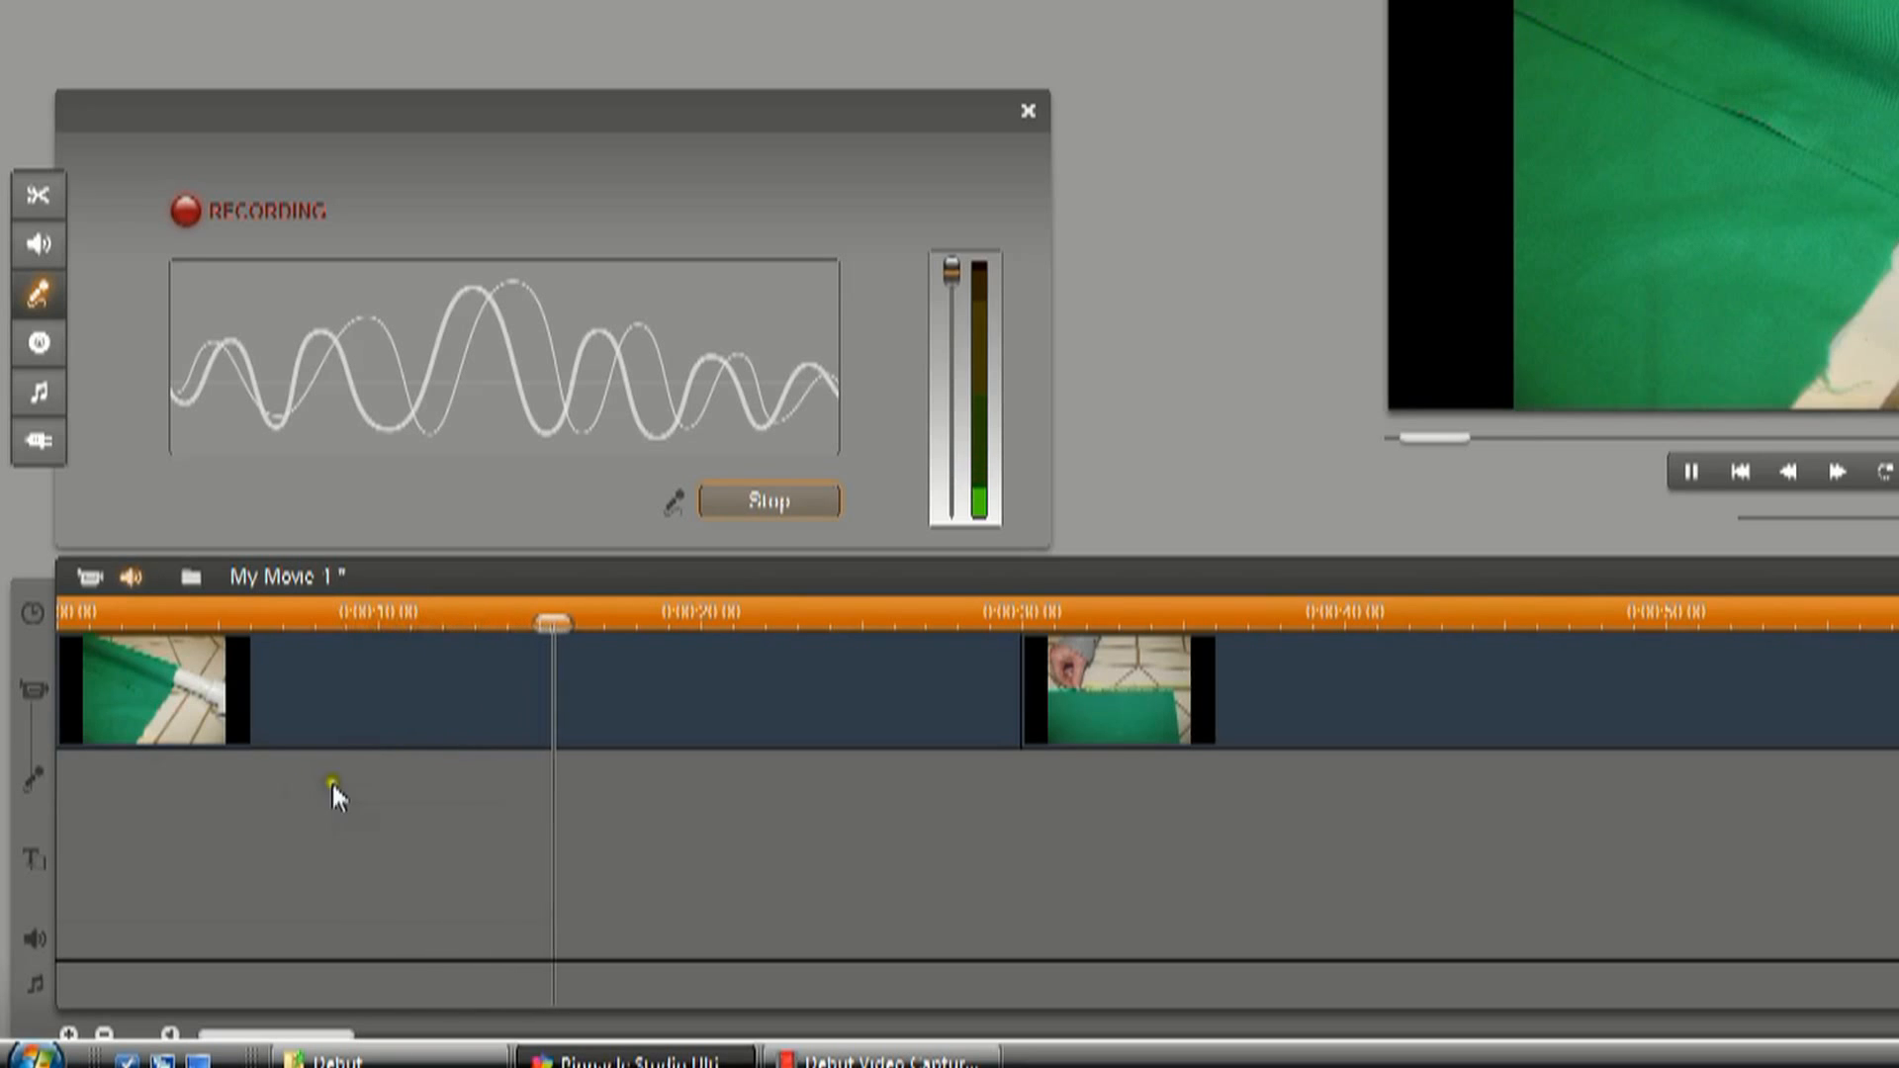
left_click(811, 499)
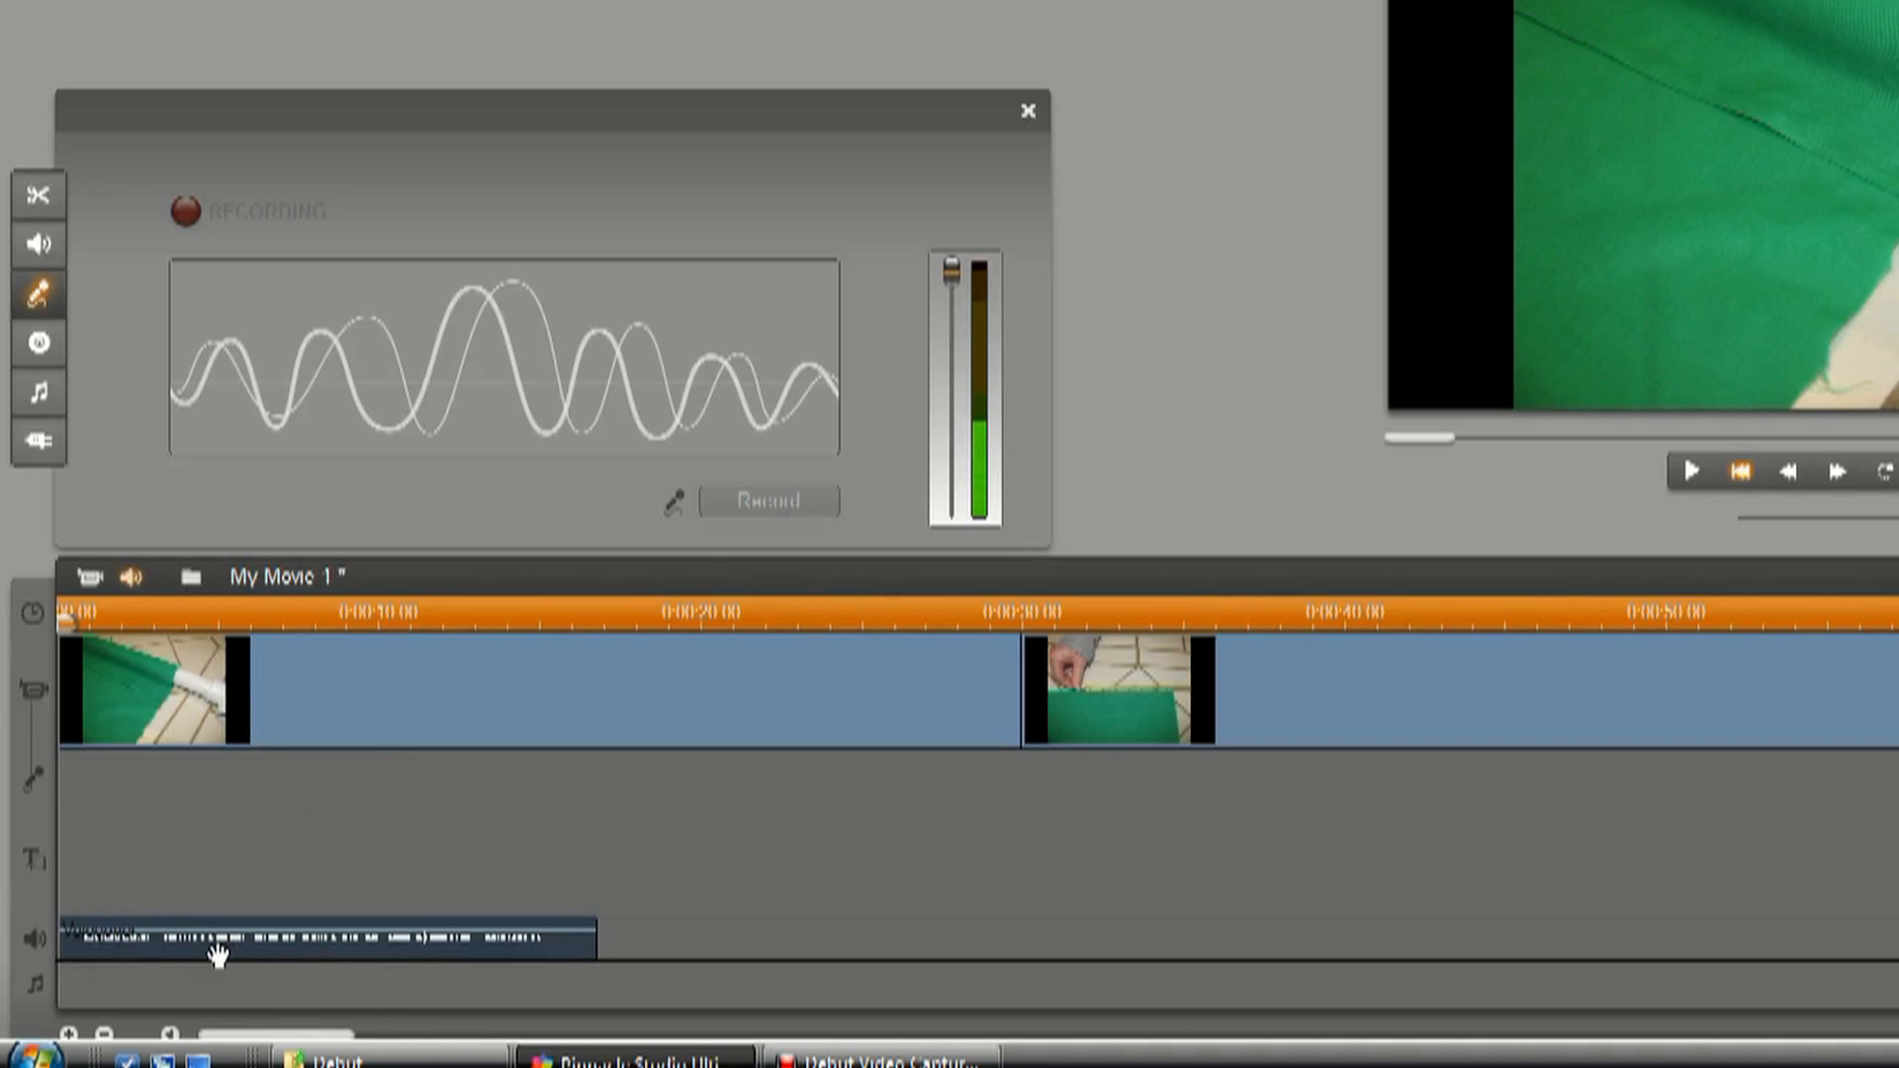
Play back the recorded voiceover to its end and return the playhead to the start of the movie.
left_click(1691, 473)
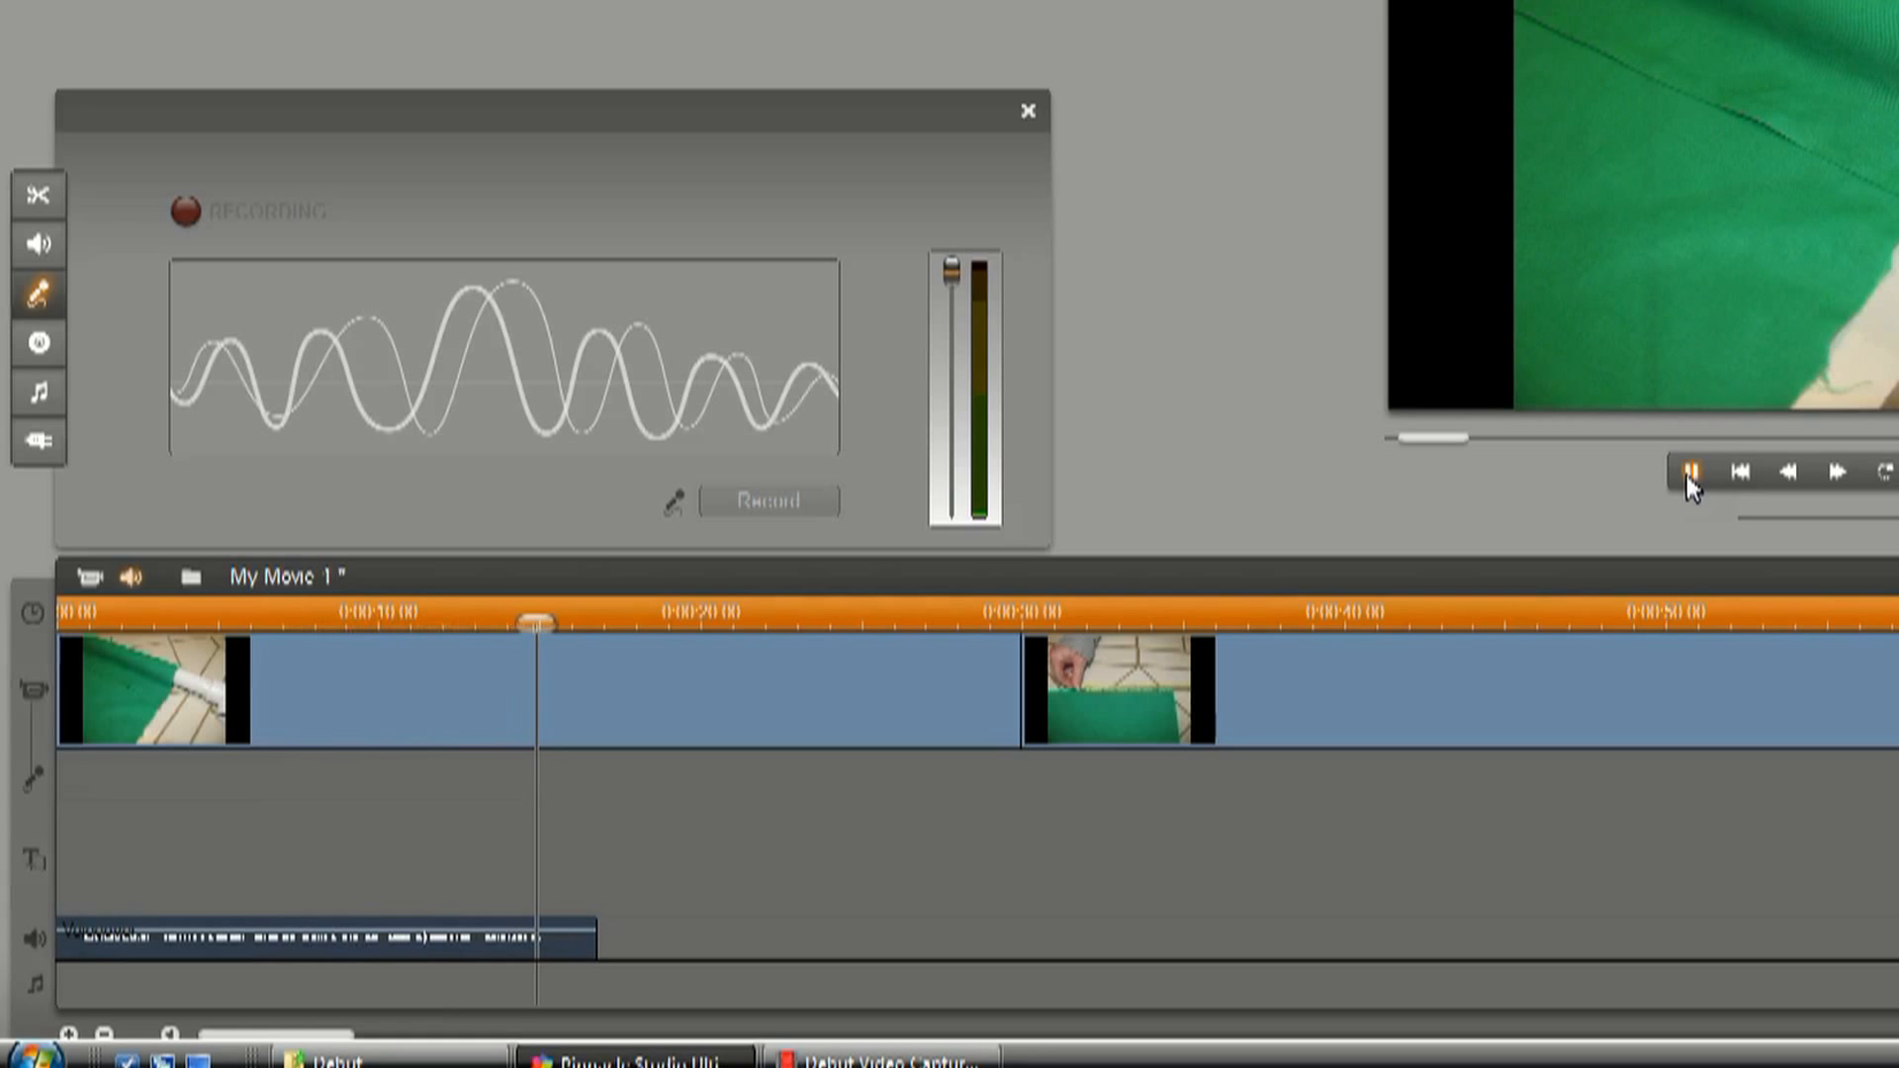
left_click(1688, 475)
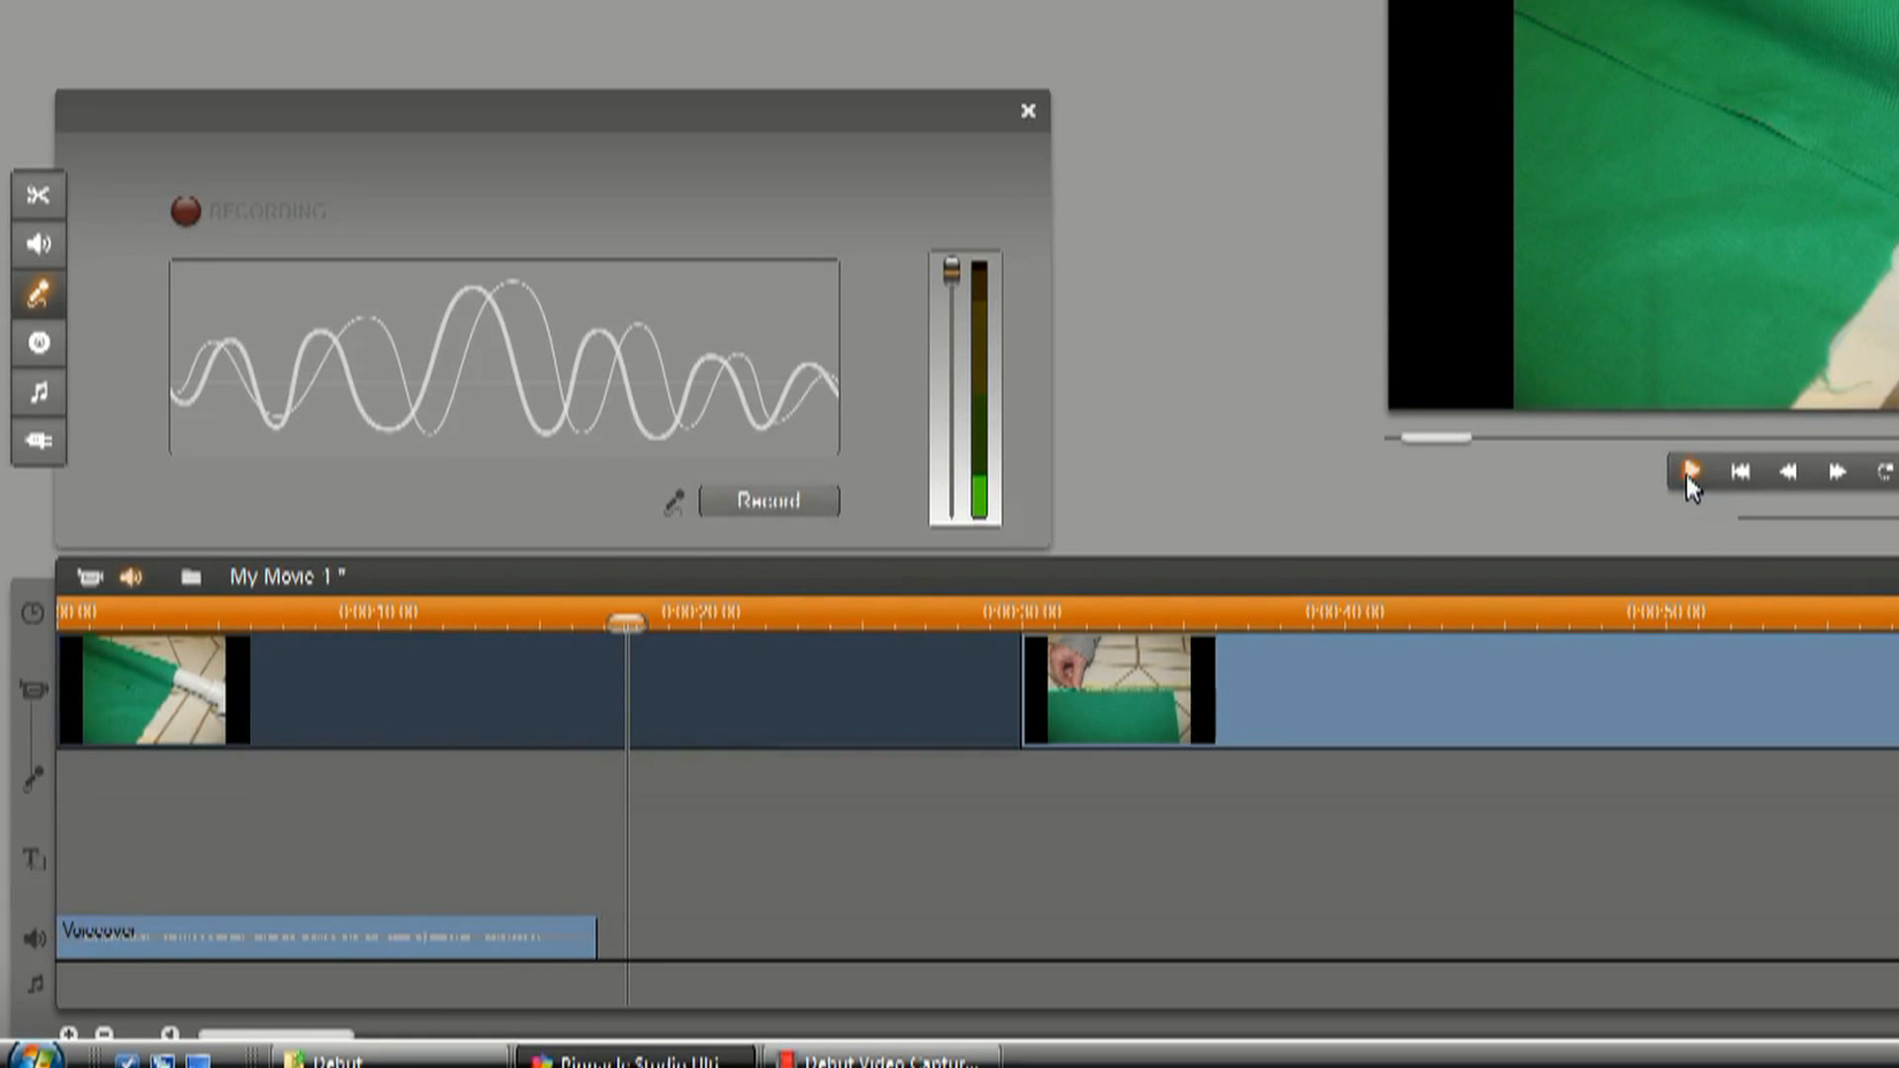
left_click_drag(630, 627, 65, 625)
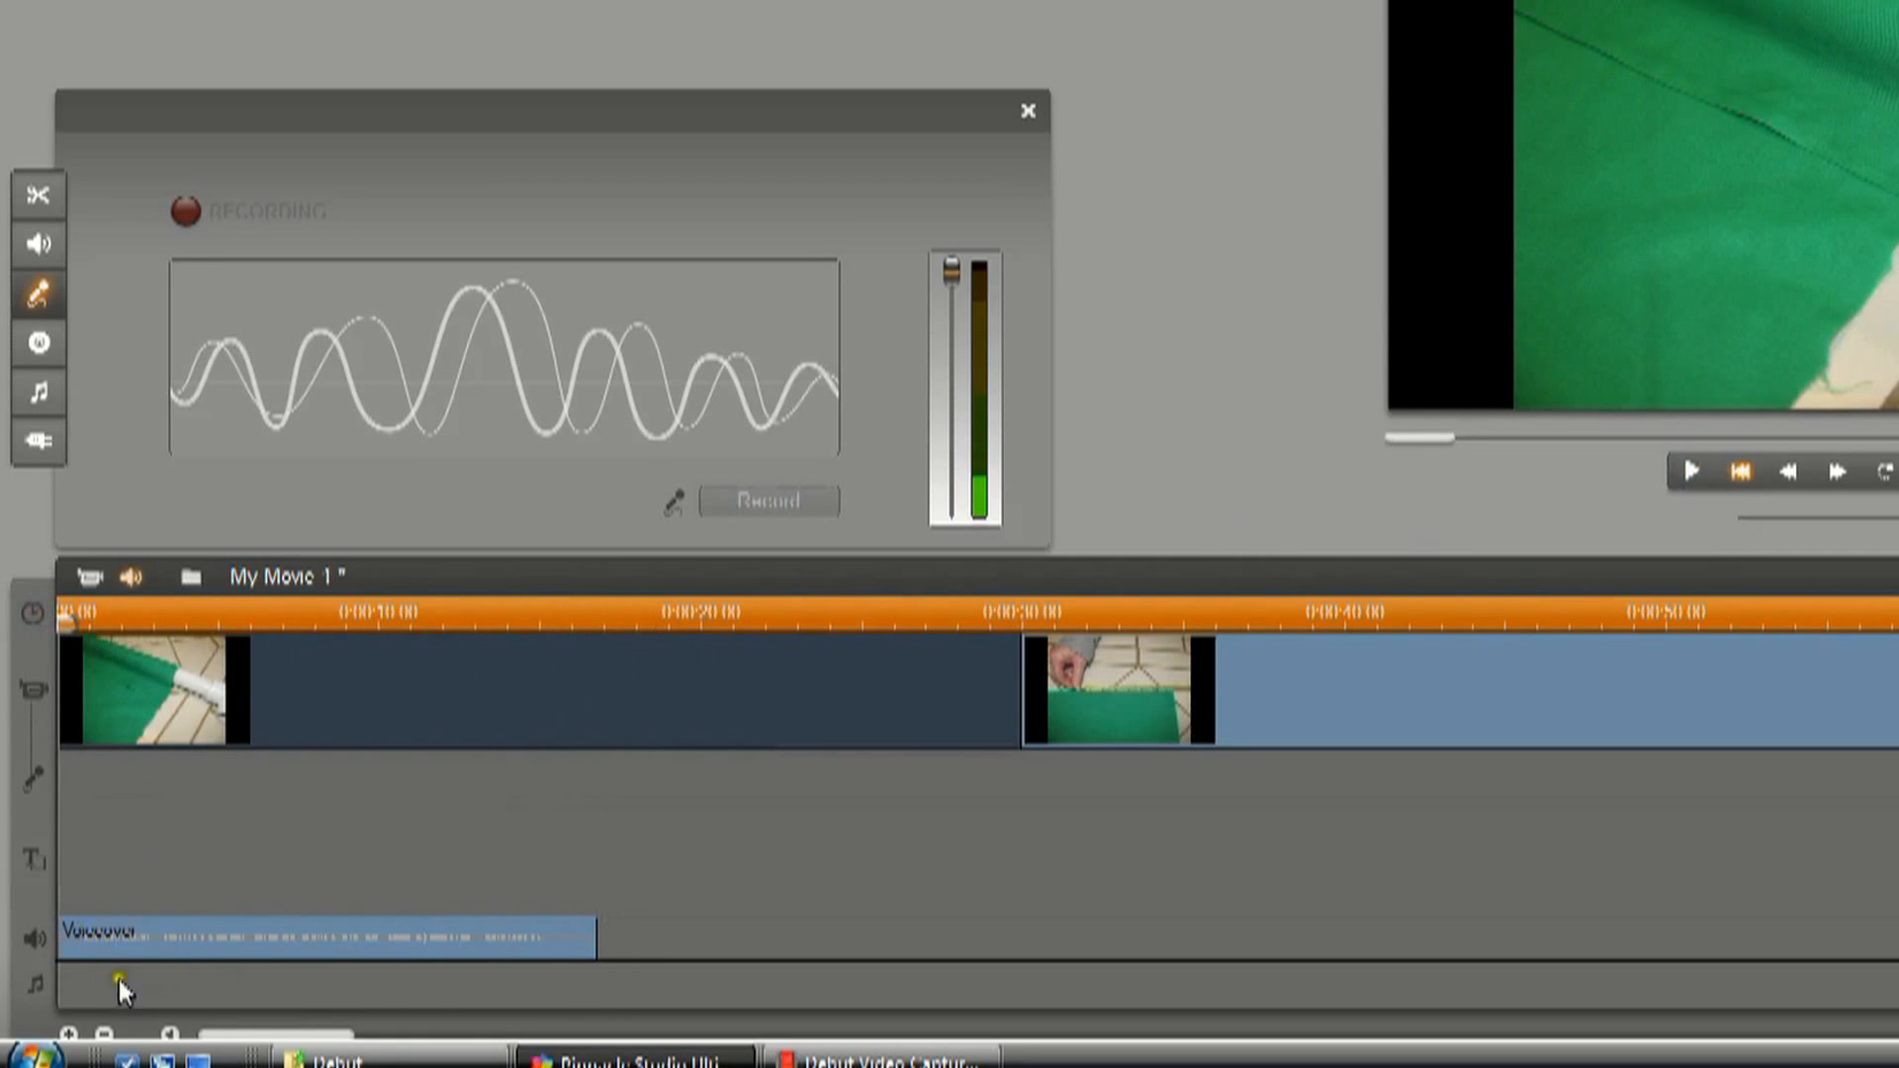
left_click(68, 1034)
left_click(68, 1034)
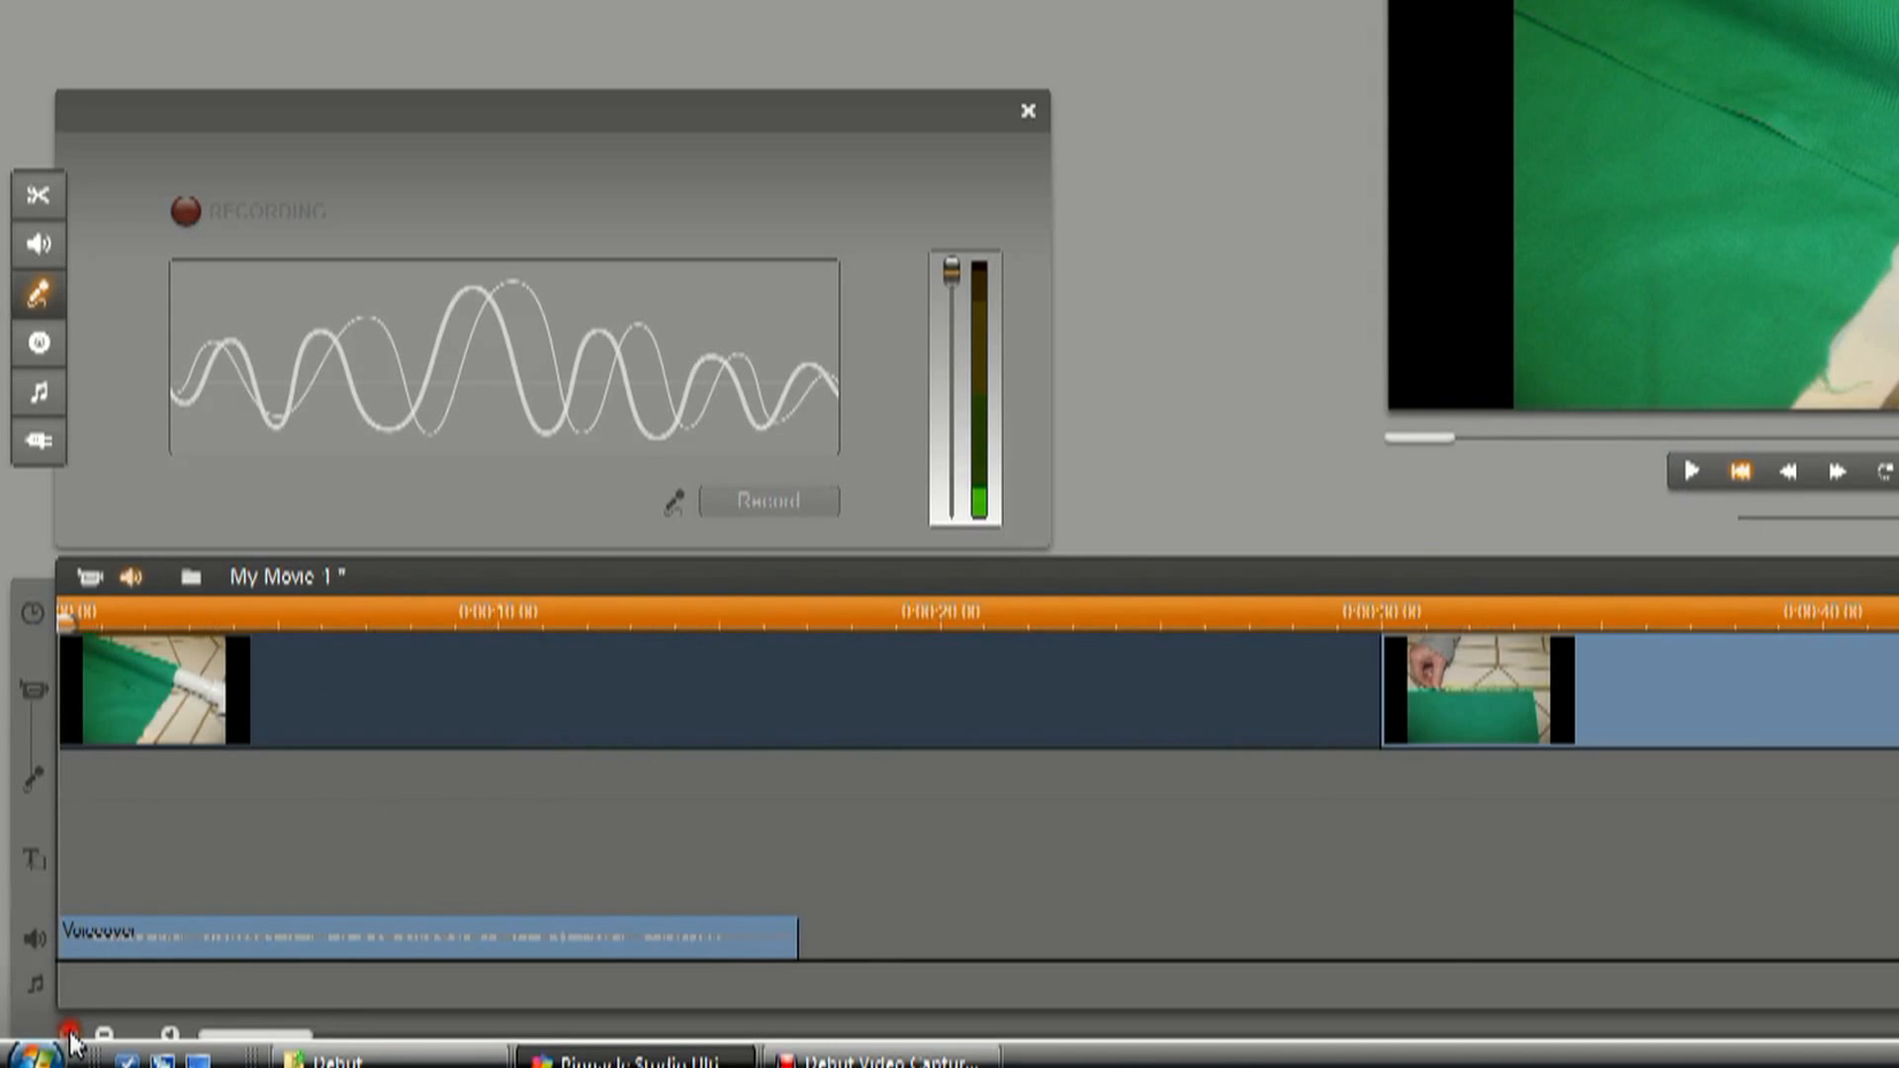
left_click(68, 1034)
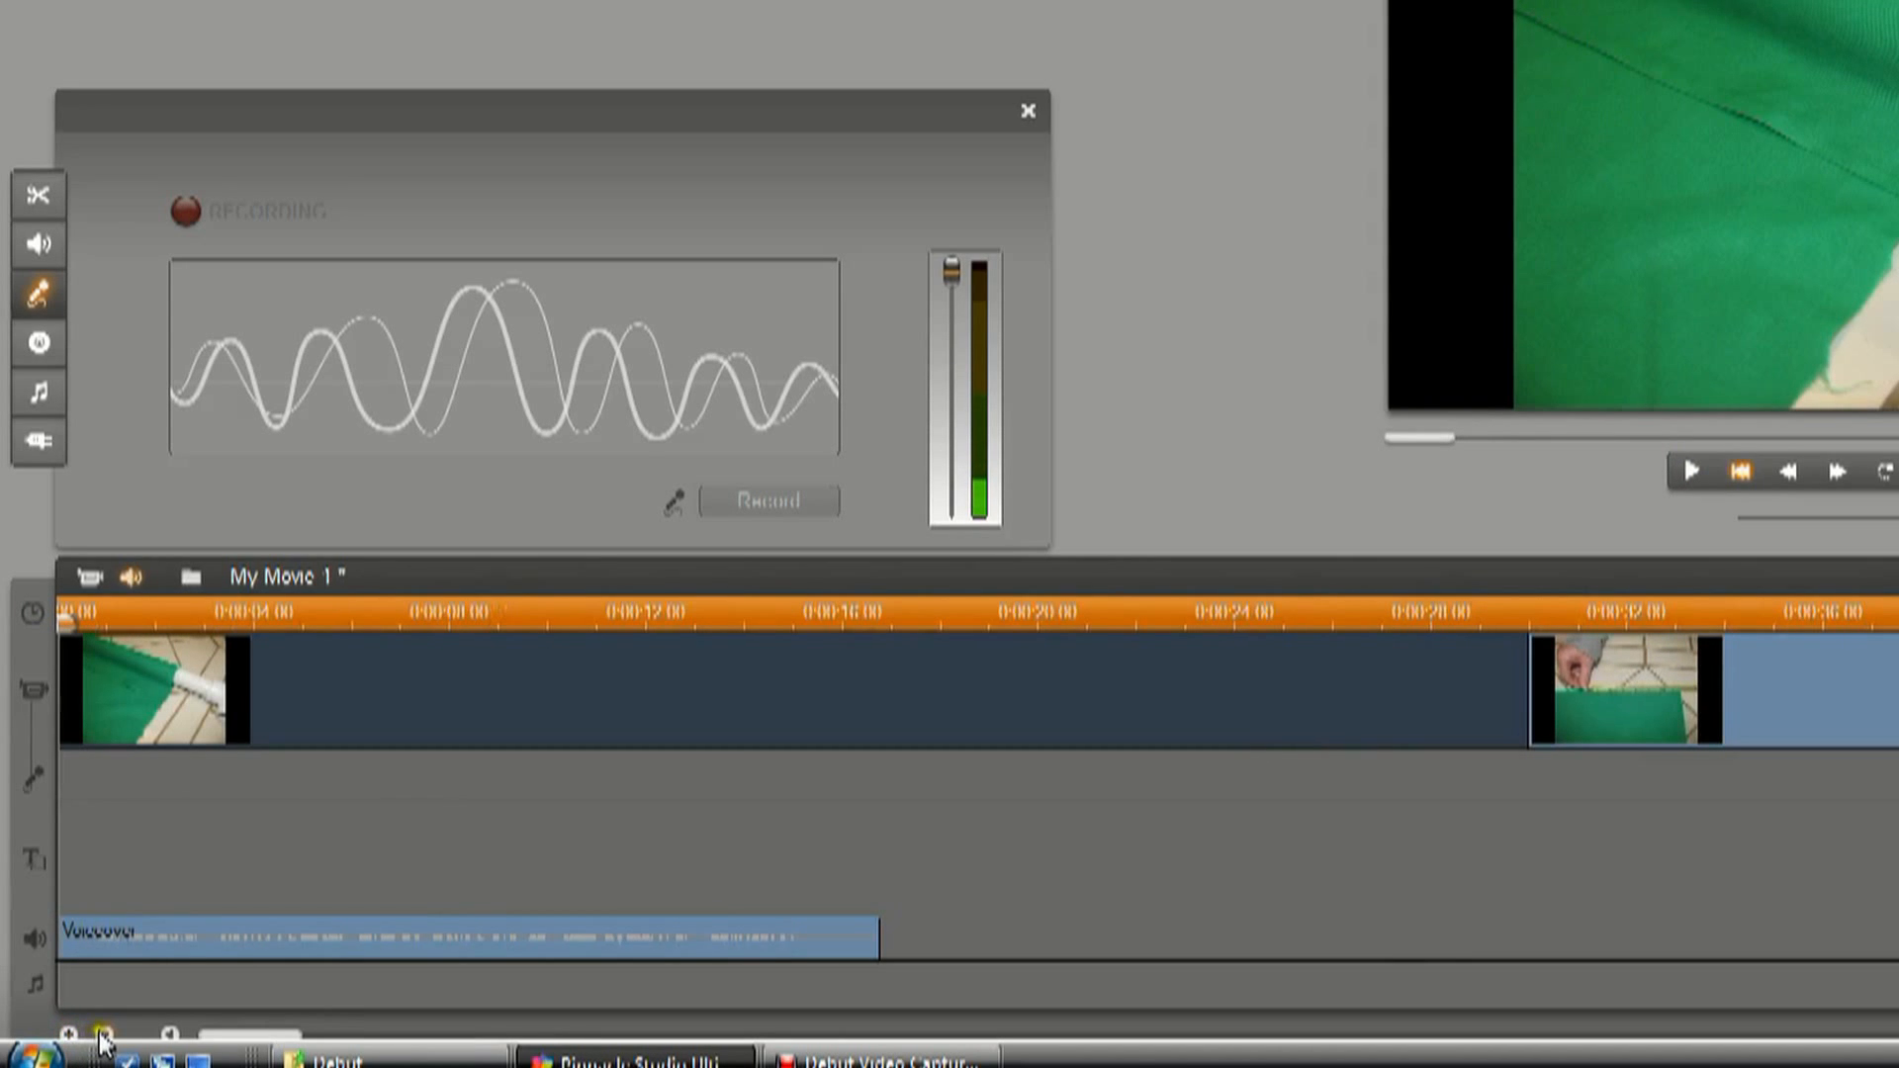
left_click(103, 1034)
left_click(103, 1034)
left_click(102, 1033)
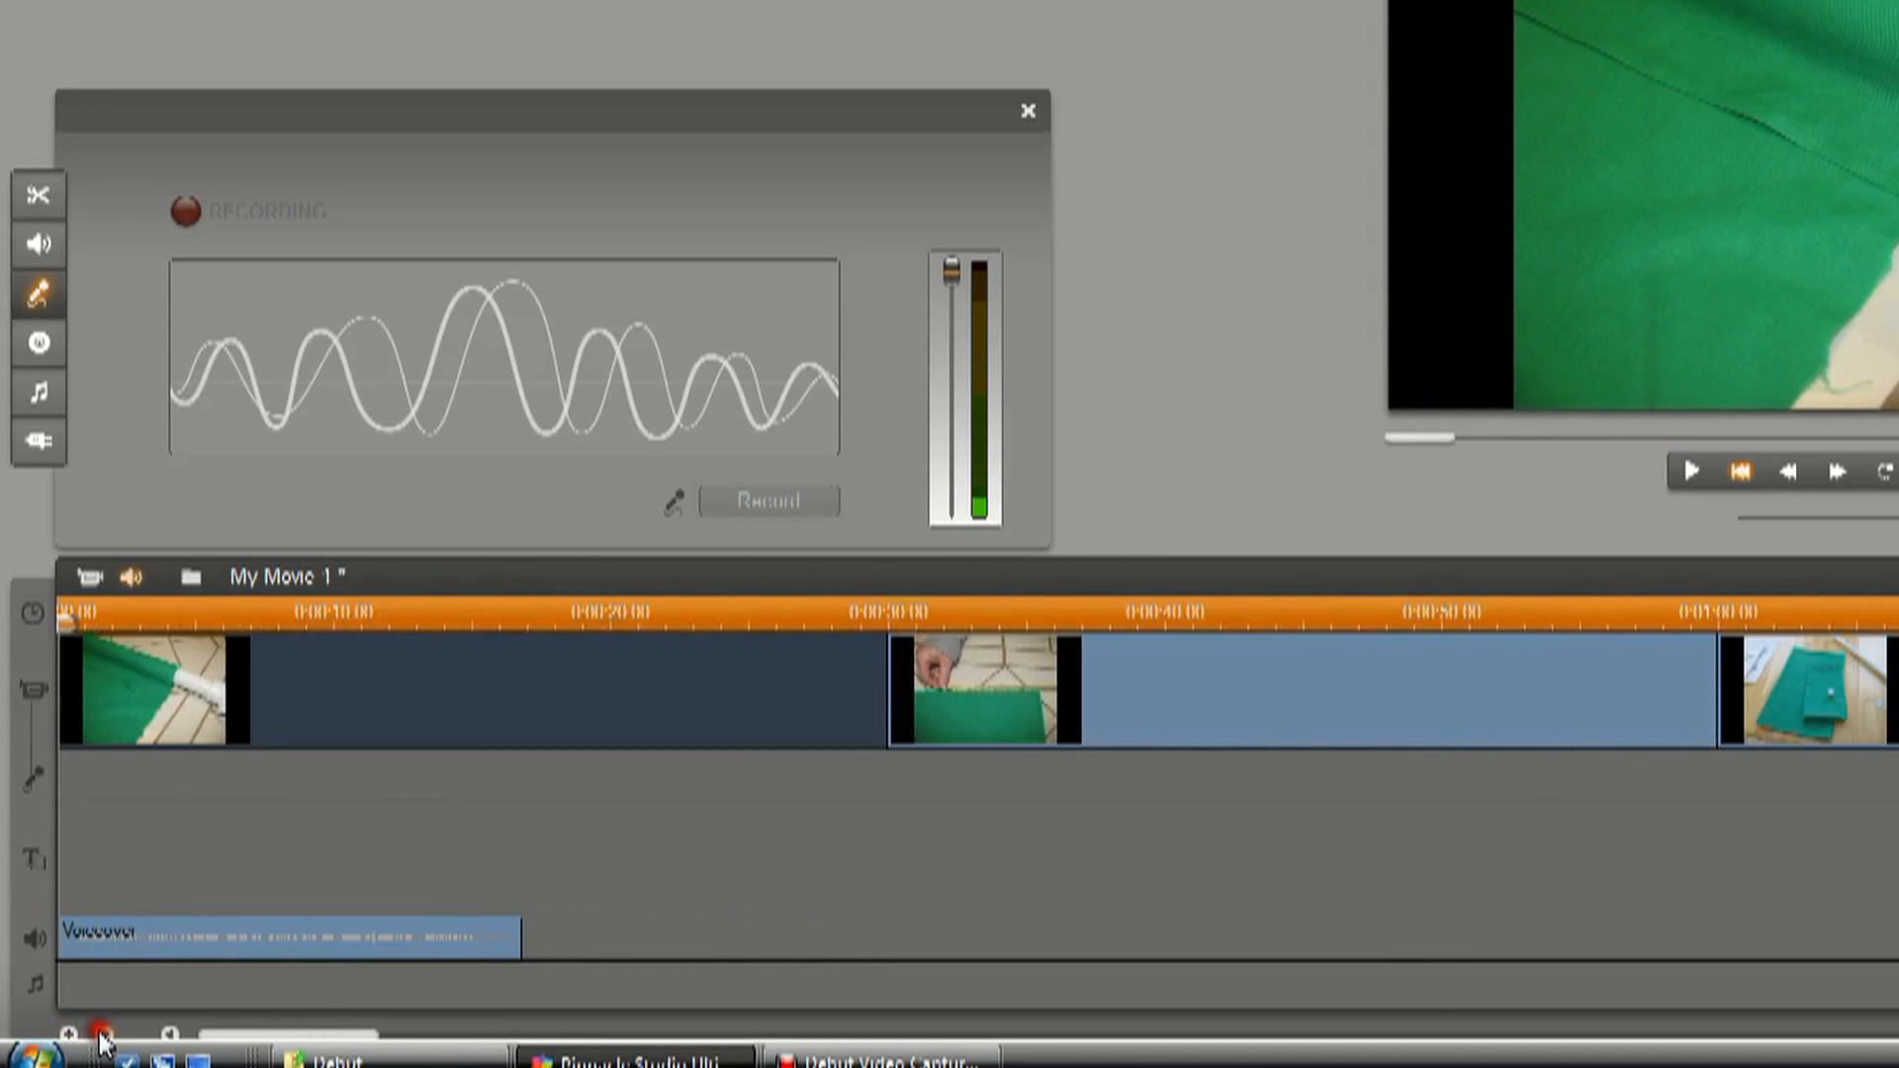
Try lowering the whole voiceover clip's volume line to its minimum, preview it, and undo the volume change.
left_click(270, 947)
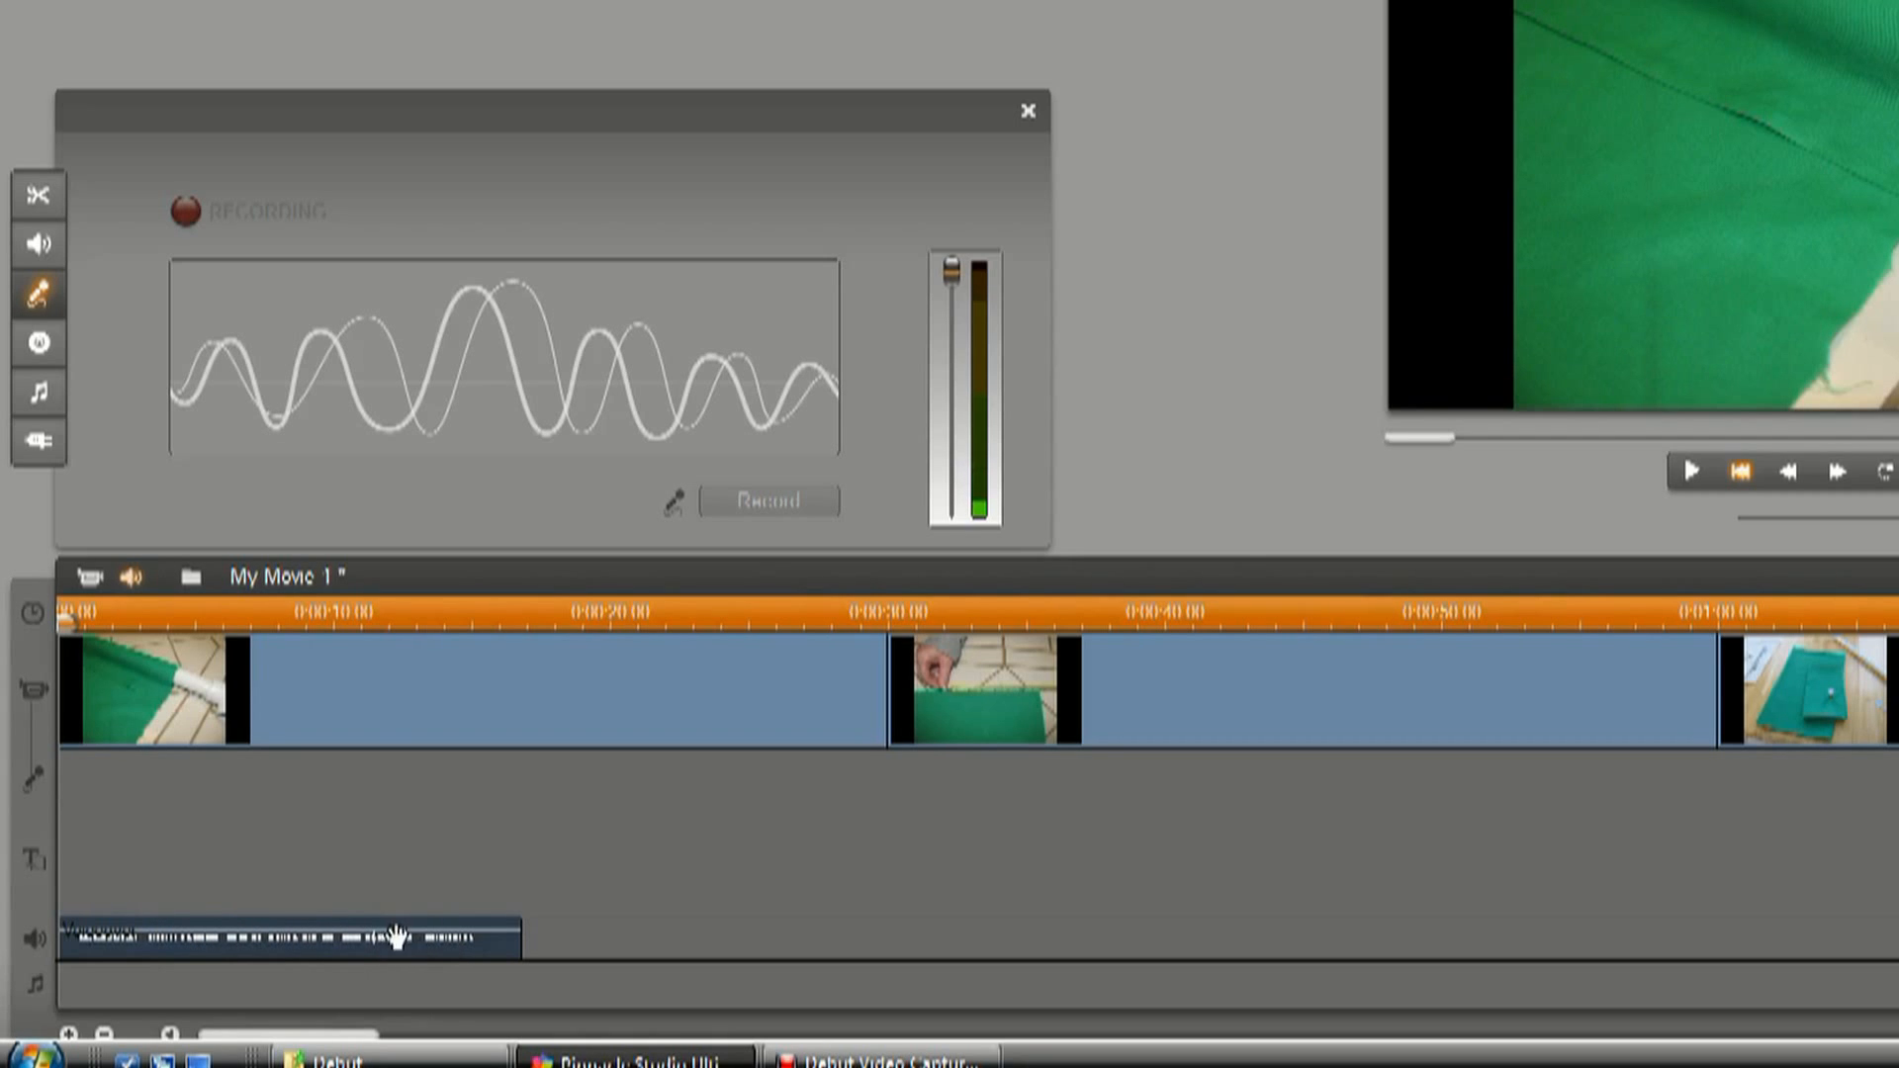
left_click_drag(366, 935, 362, 953)
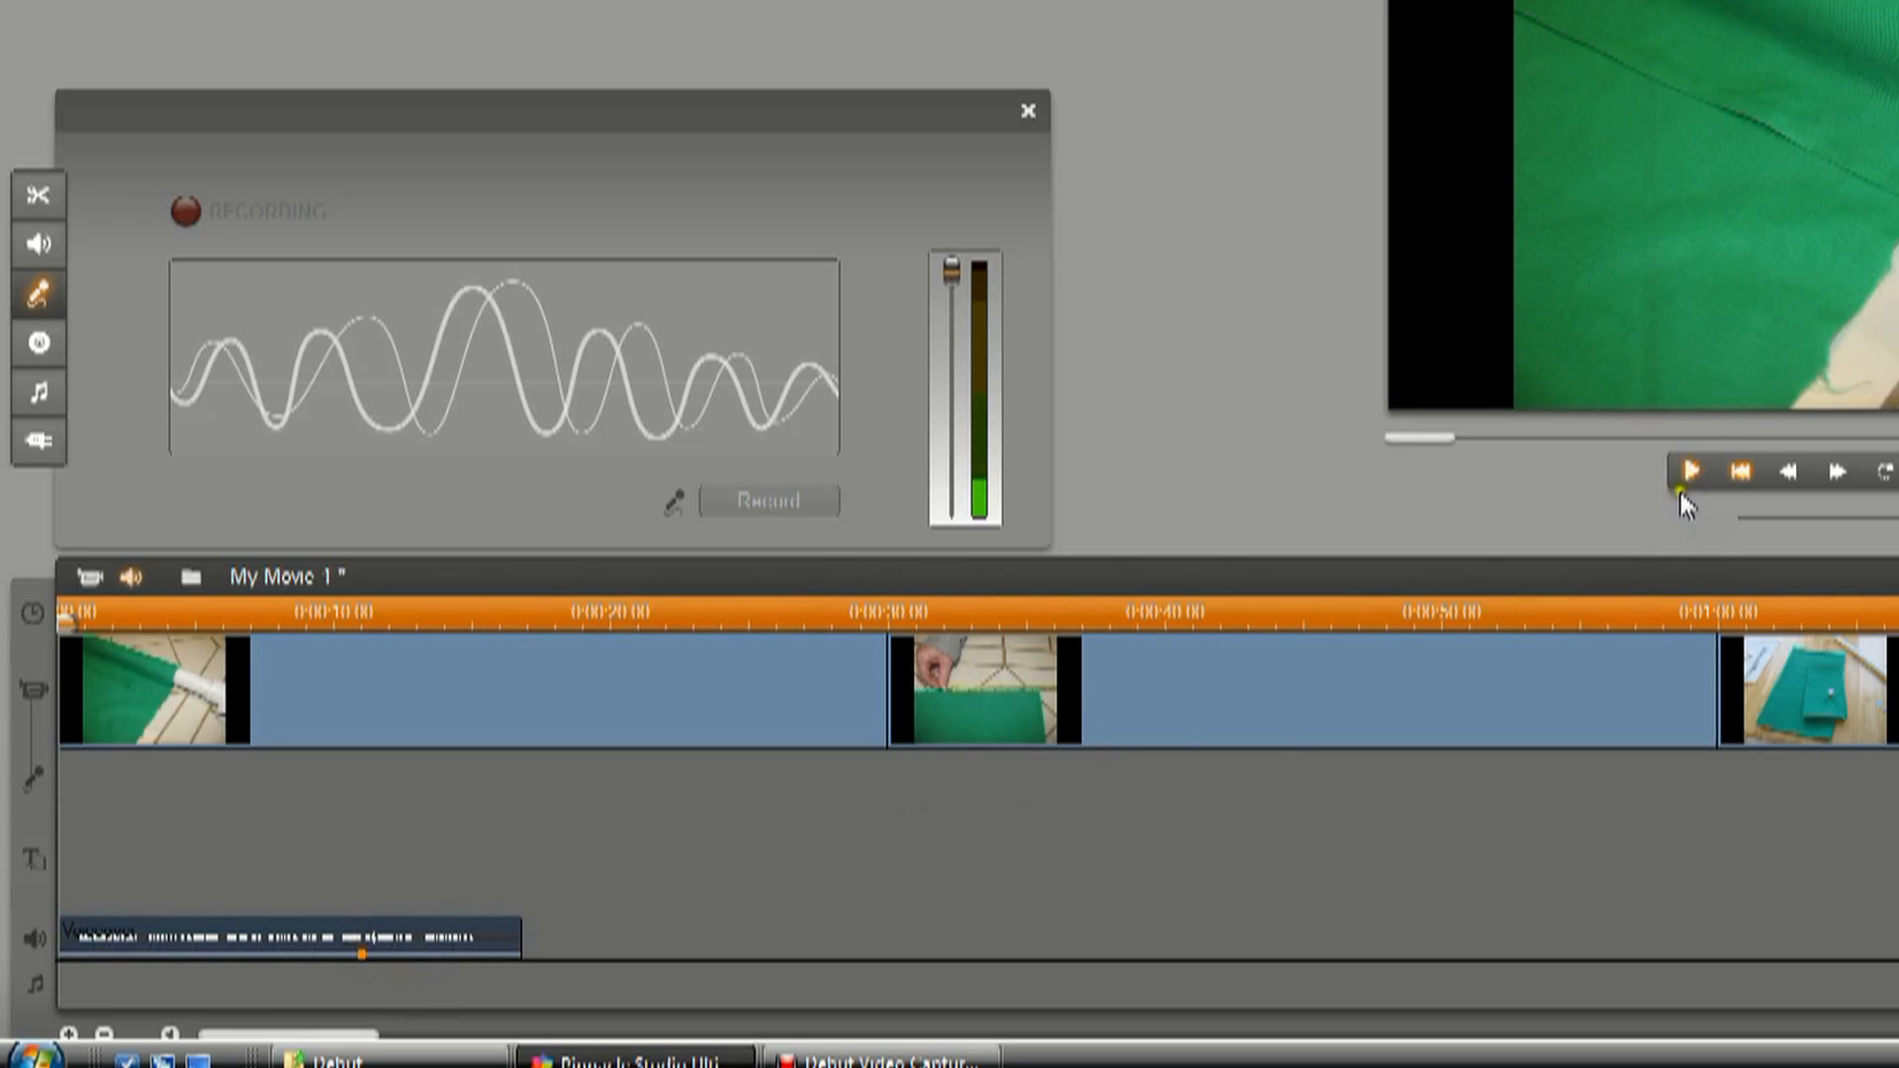
left_click(1688, 469)
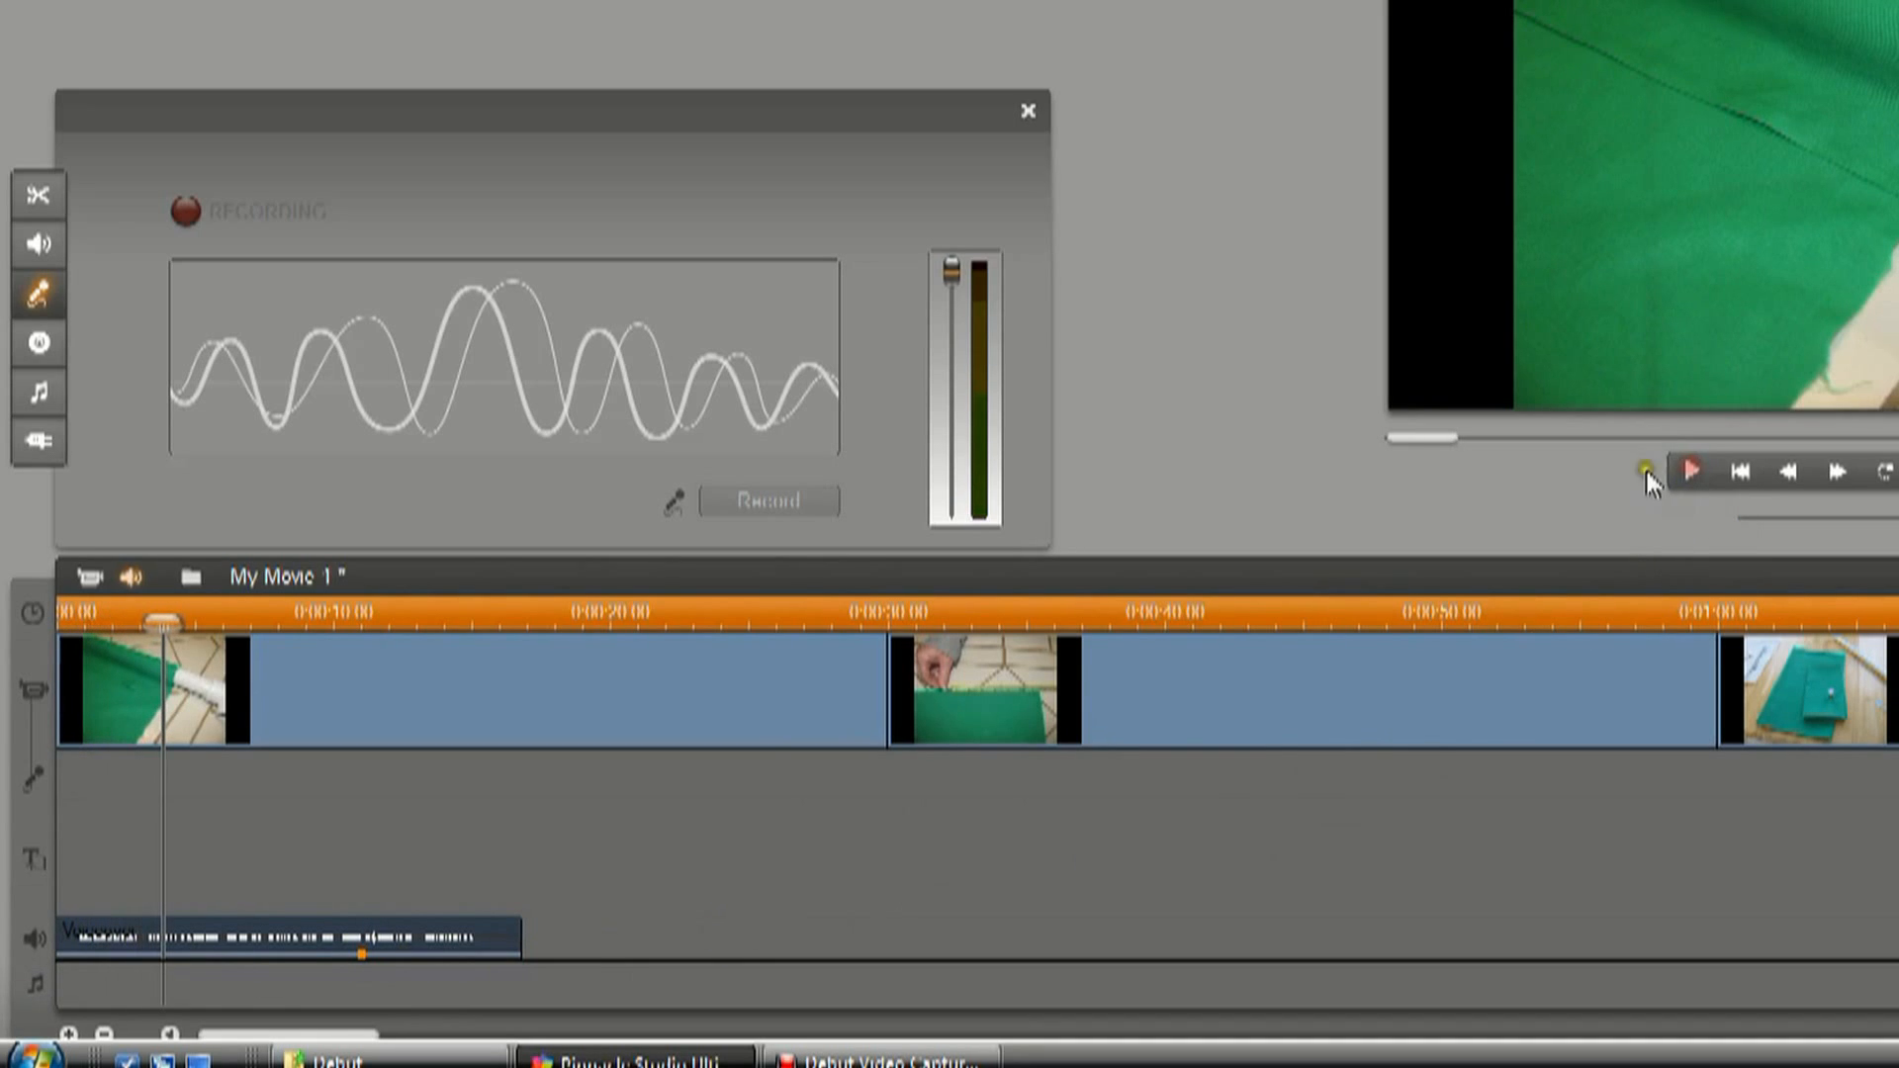
left_click_drag(1415, 439, 1371, 434)
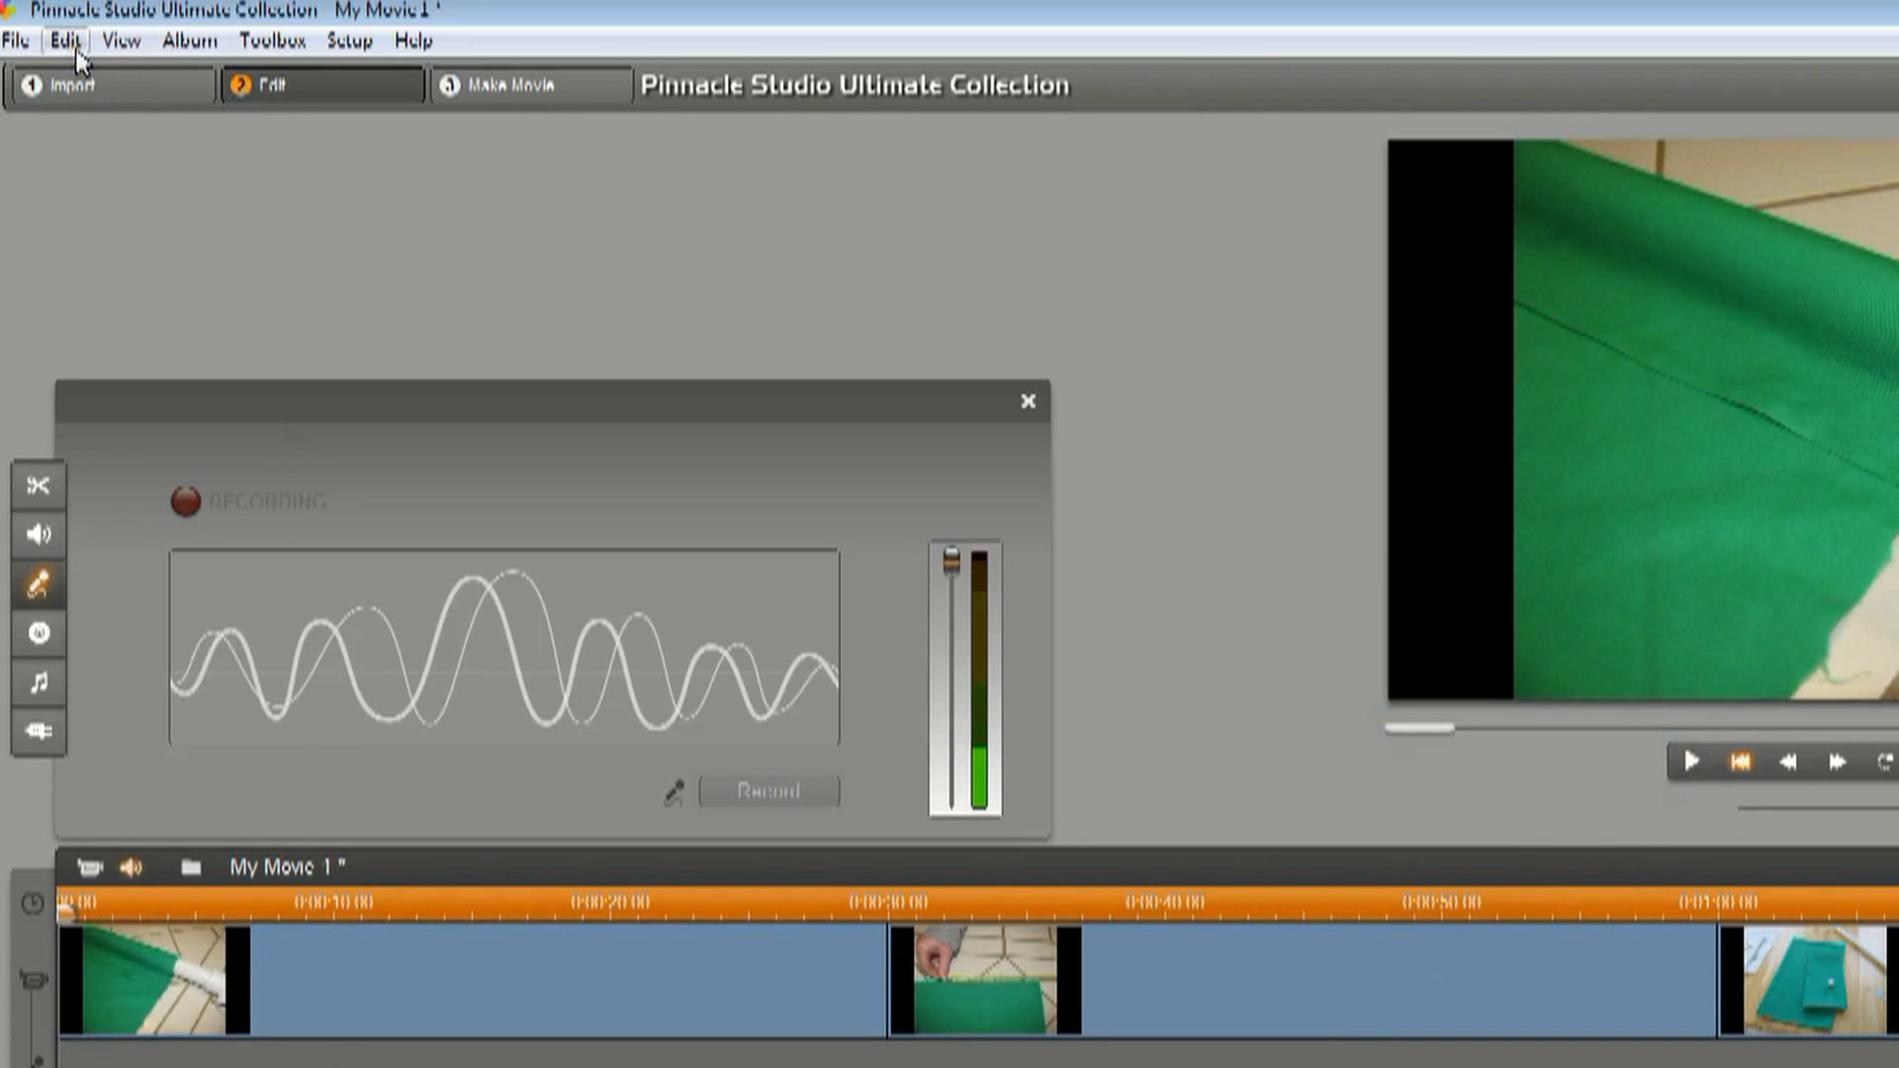
left_click(65, 40)
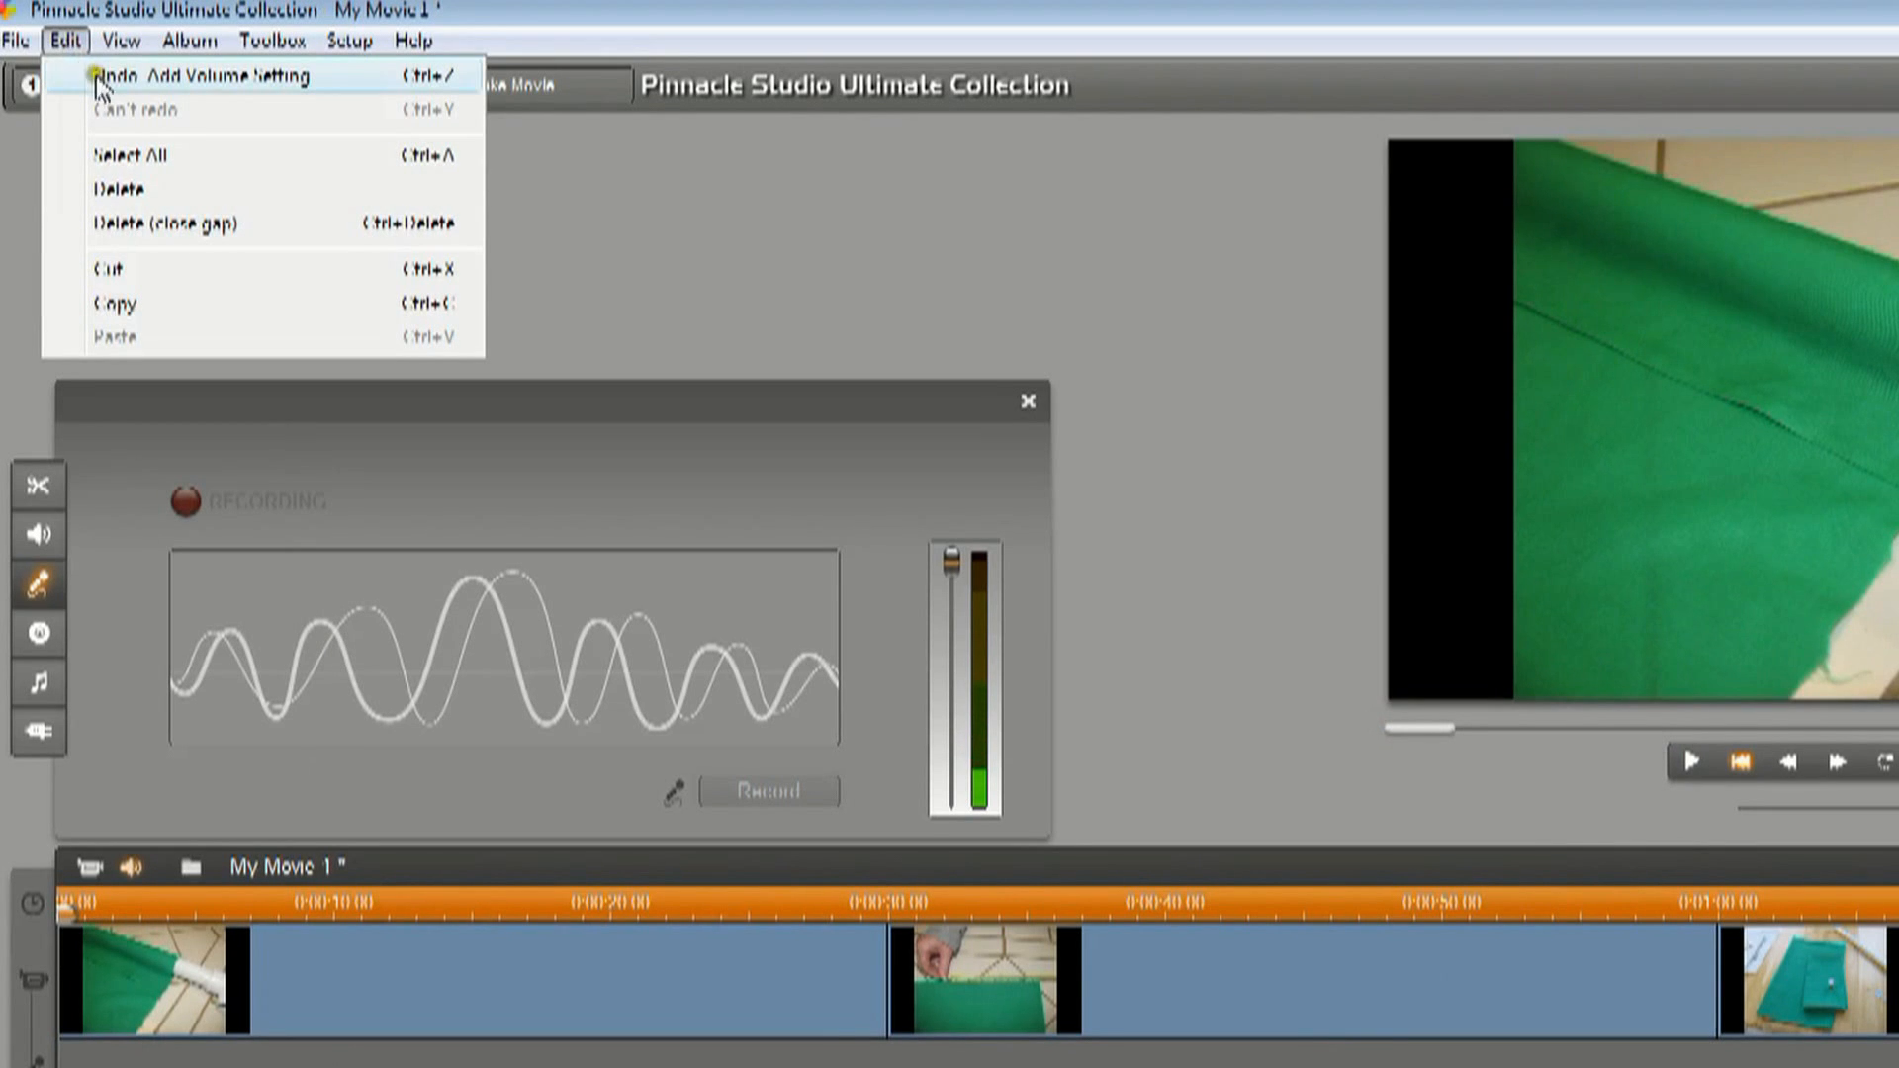
left_click(103, 77)
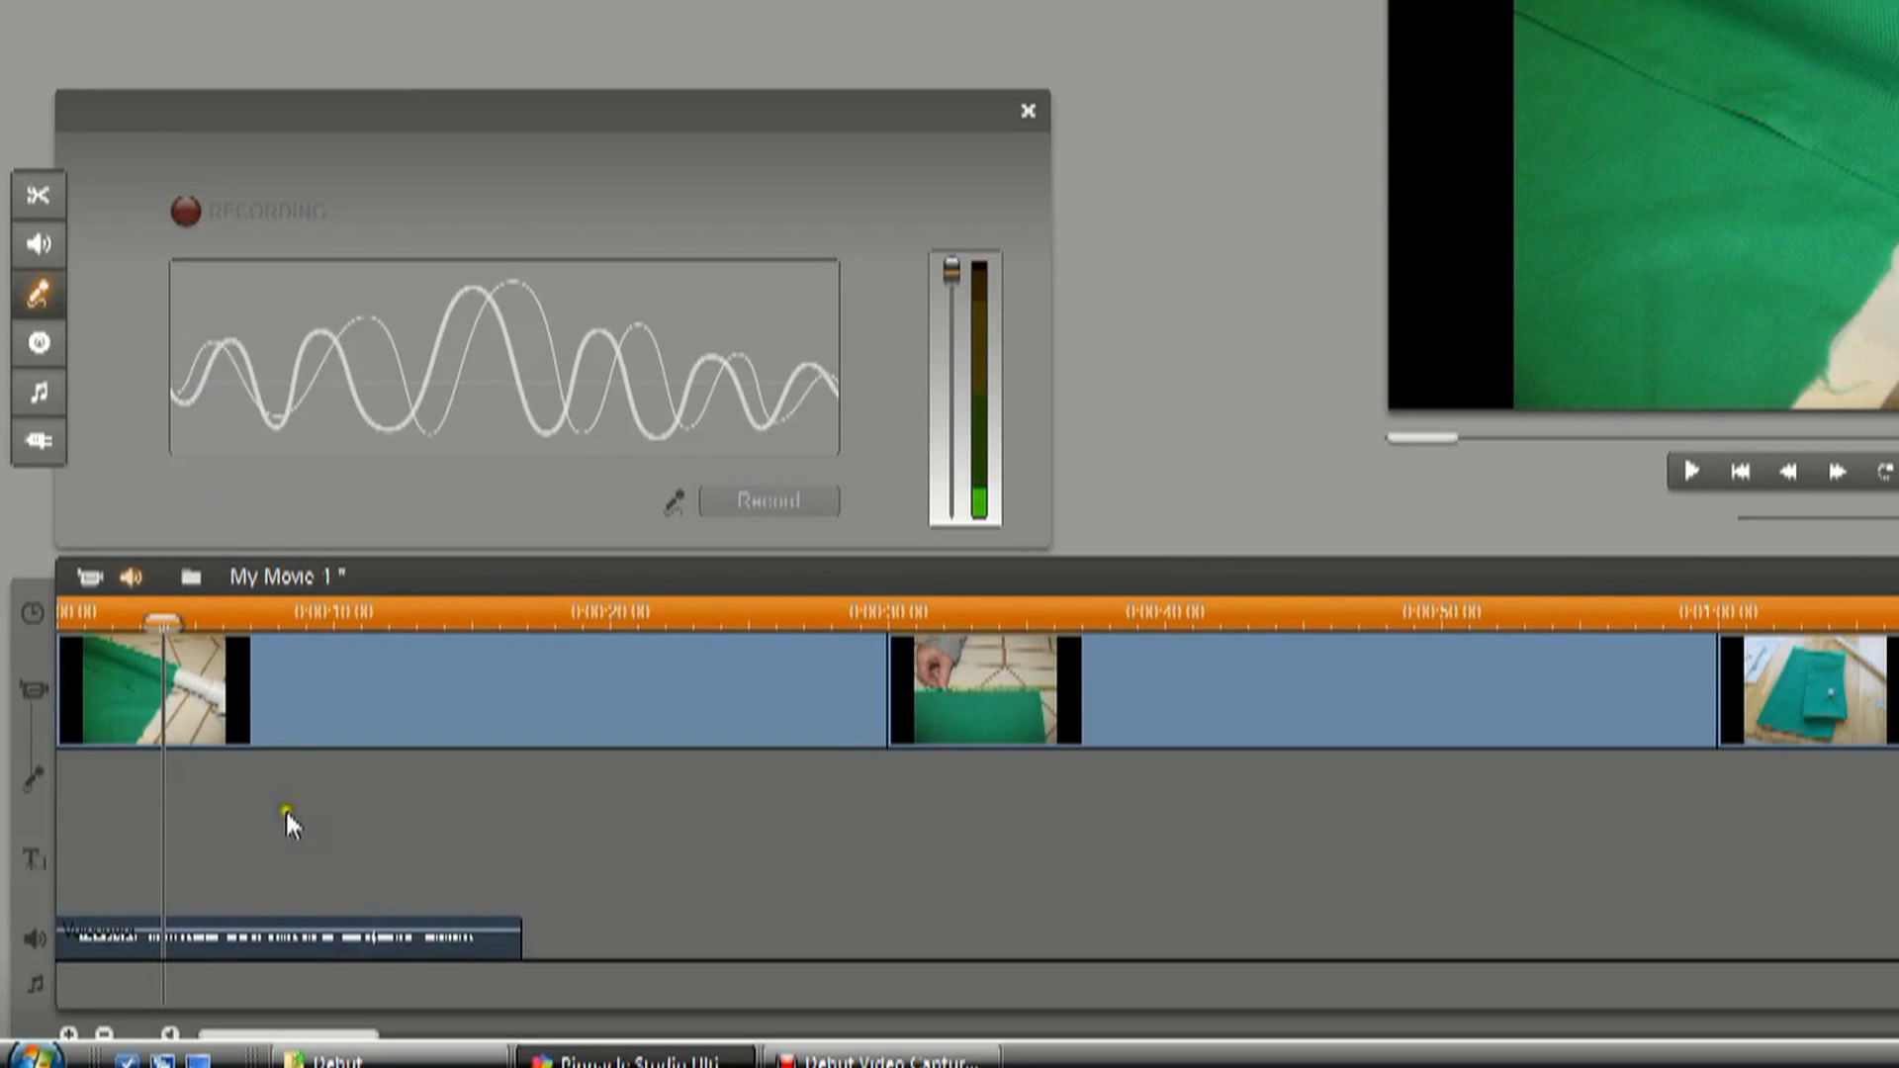
Try raising the whole voiceover clip's volume line to its maximum, preview it from the start, and undo the change.
left_click(353, 934)
left_click_drag(351, 932, 352, 916)
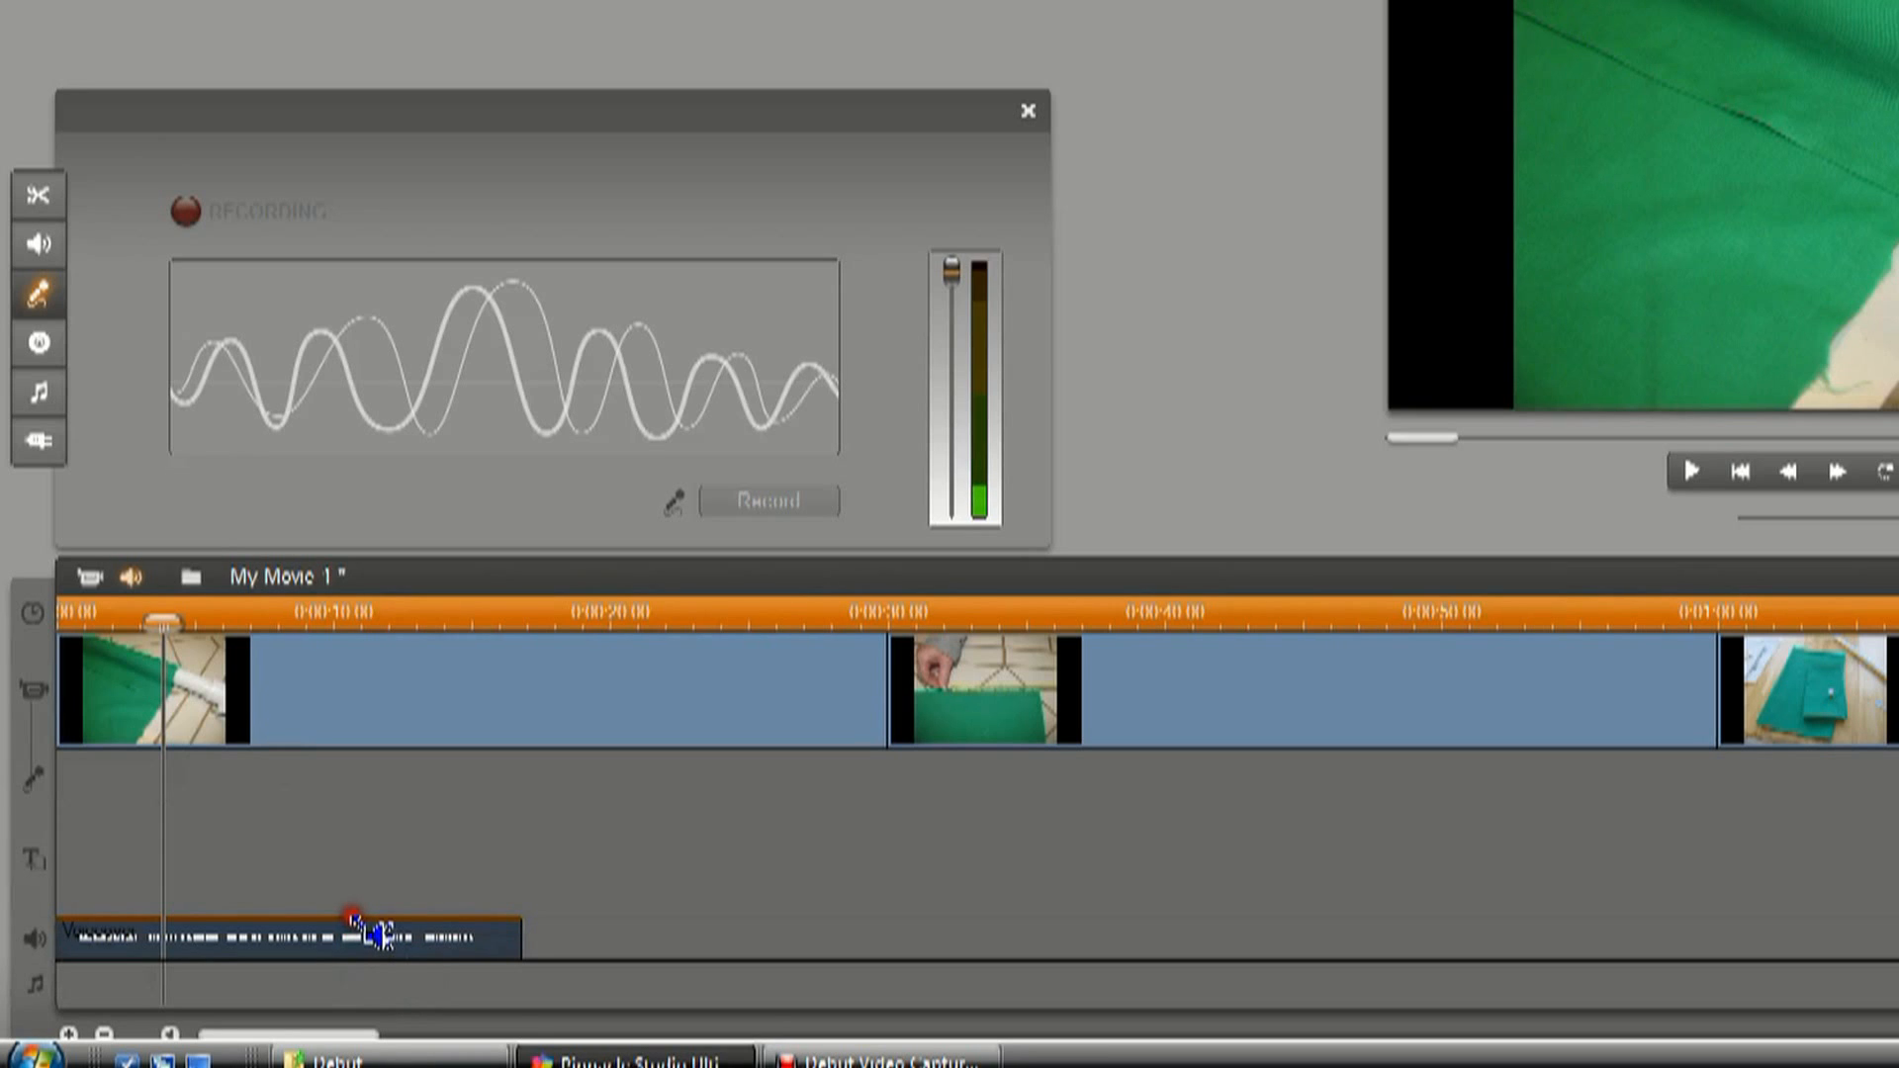
left_click_drag(164, 621, 66, 621)
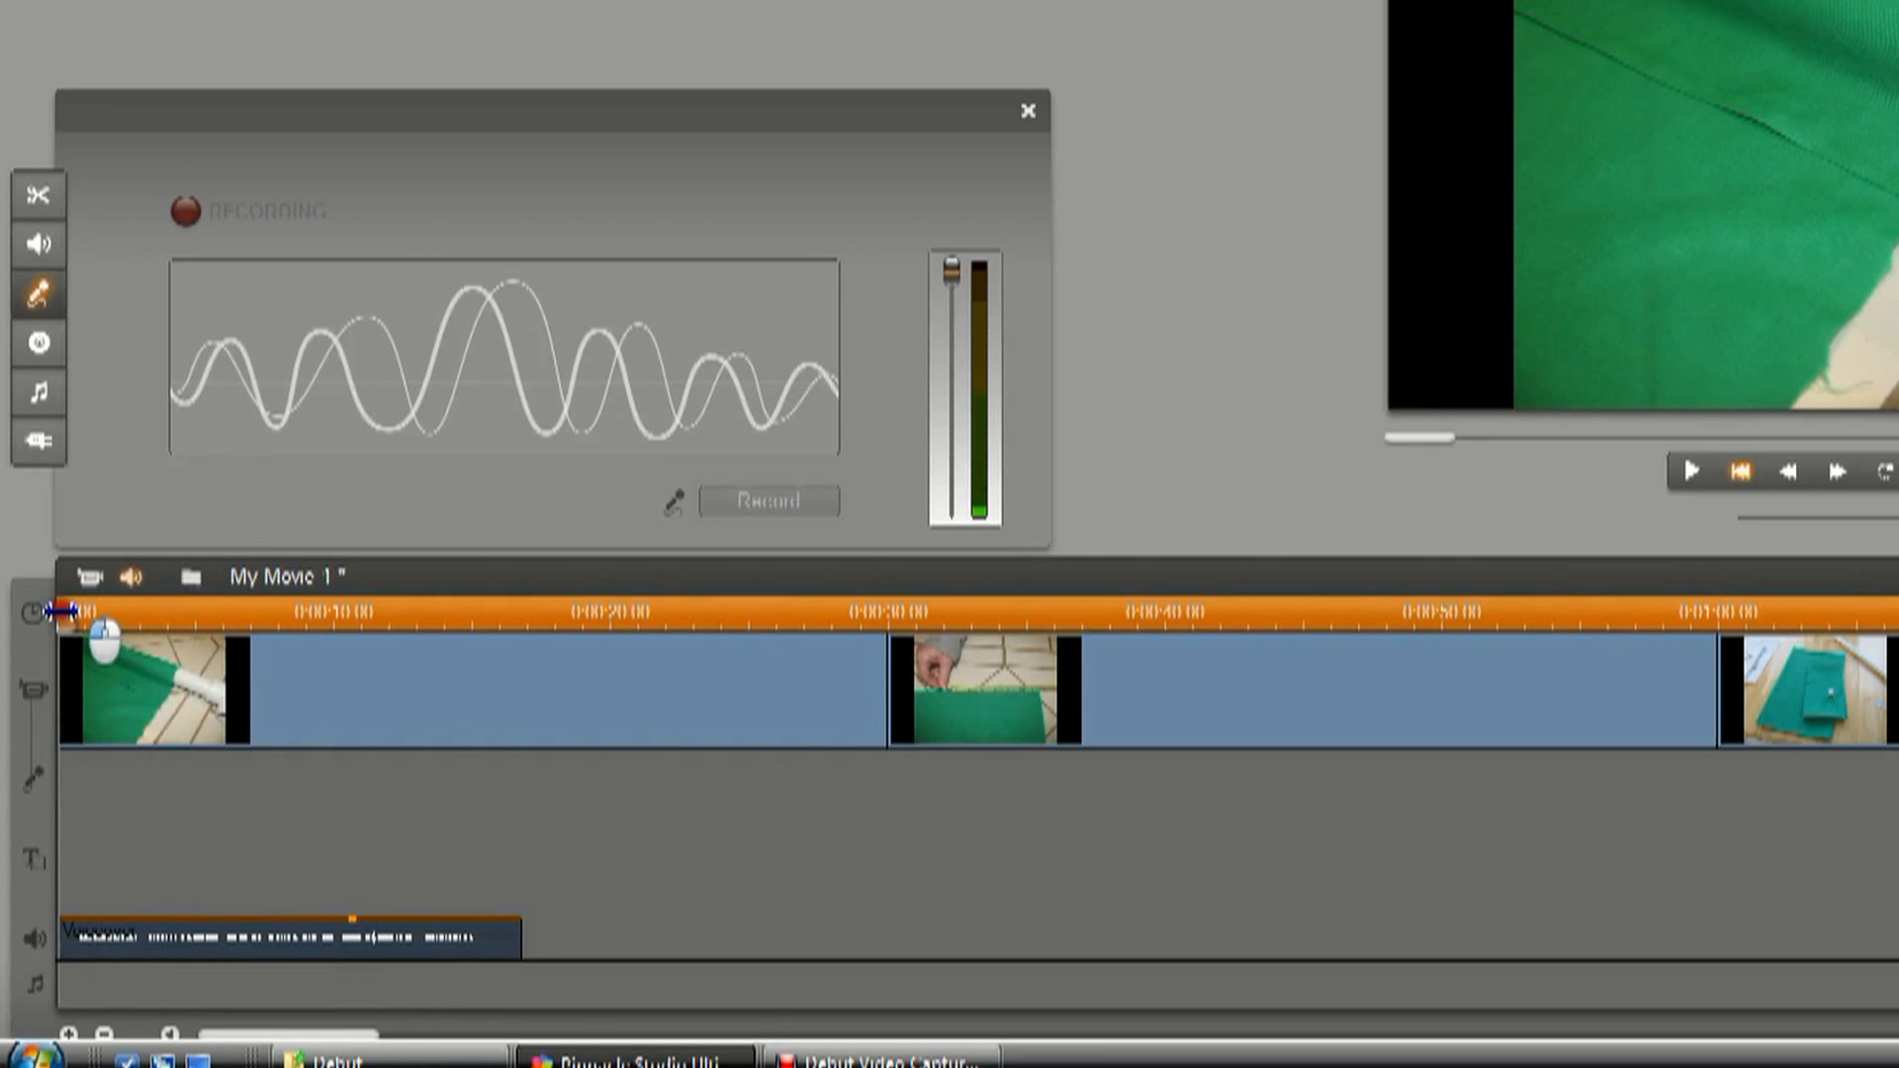
left_click(1689, 468)
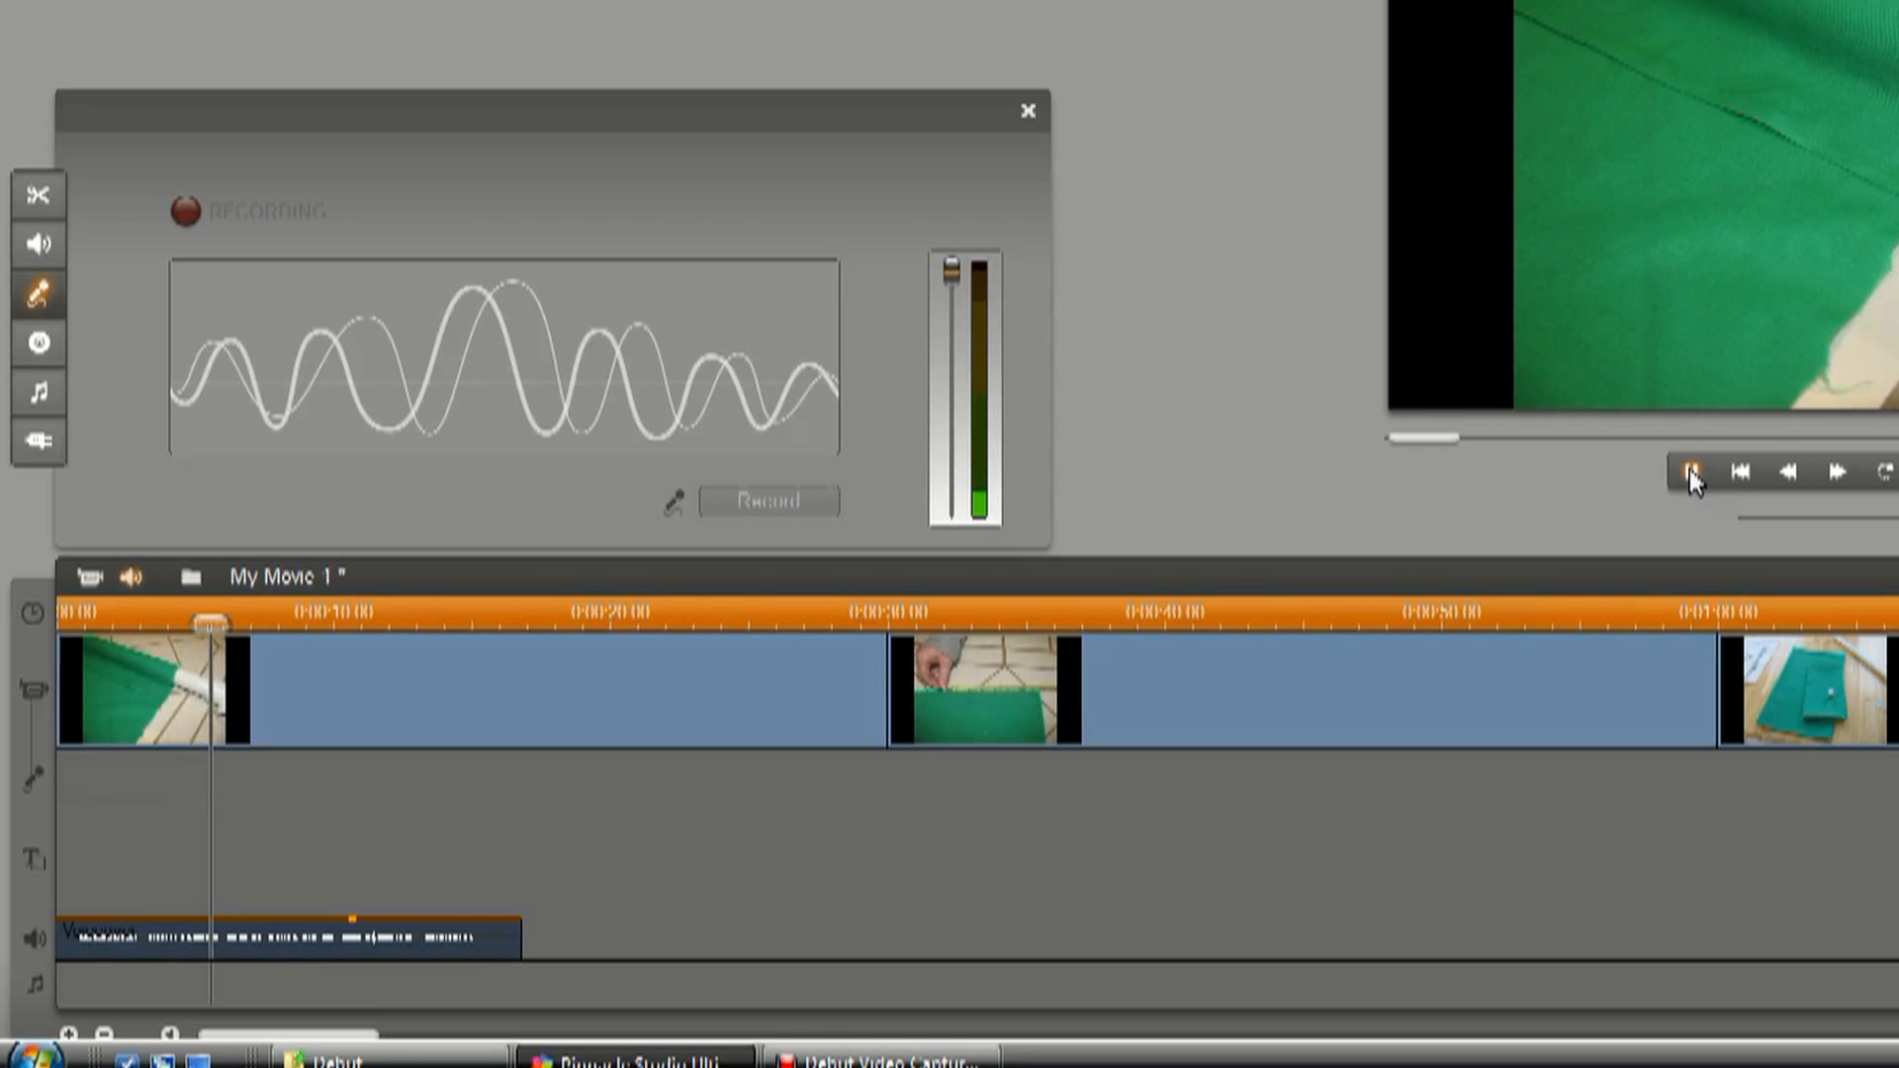
left_click(1689, 468)
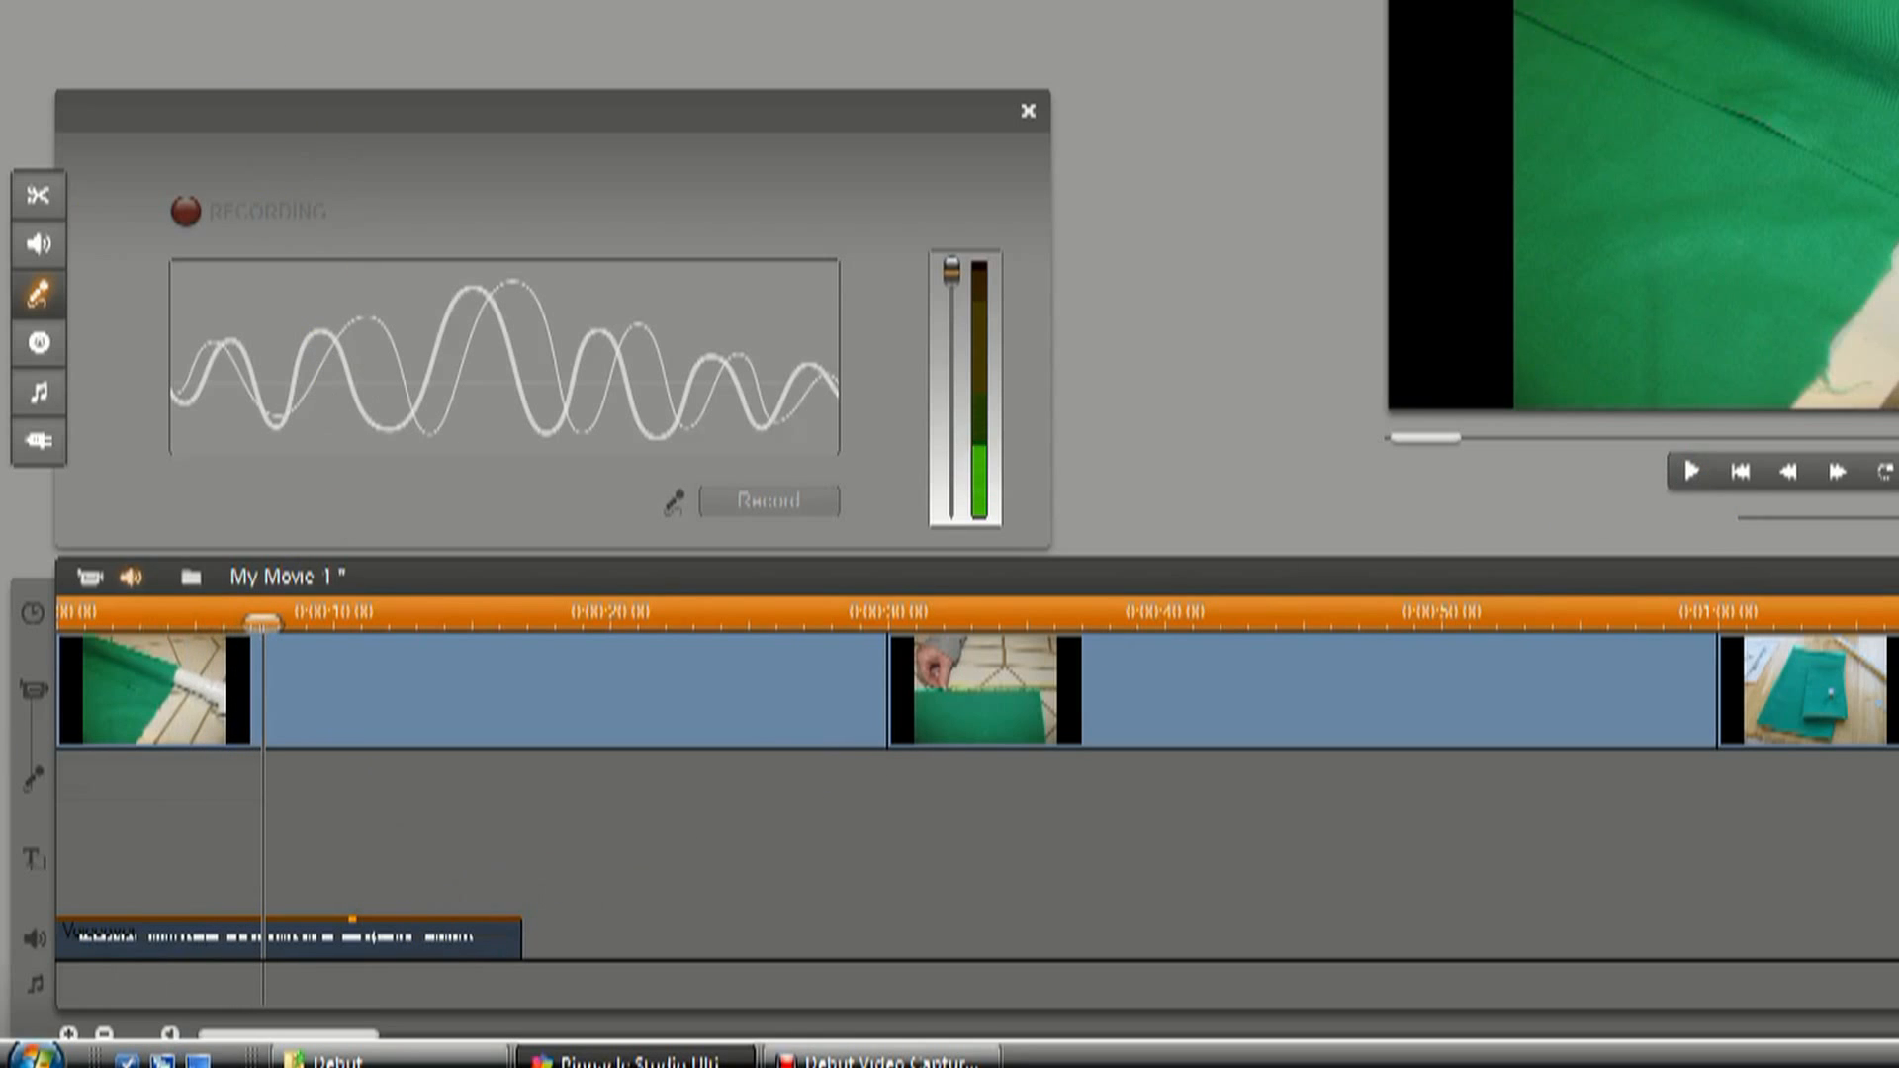
key("alt+e")
key("ctrl+z")
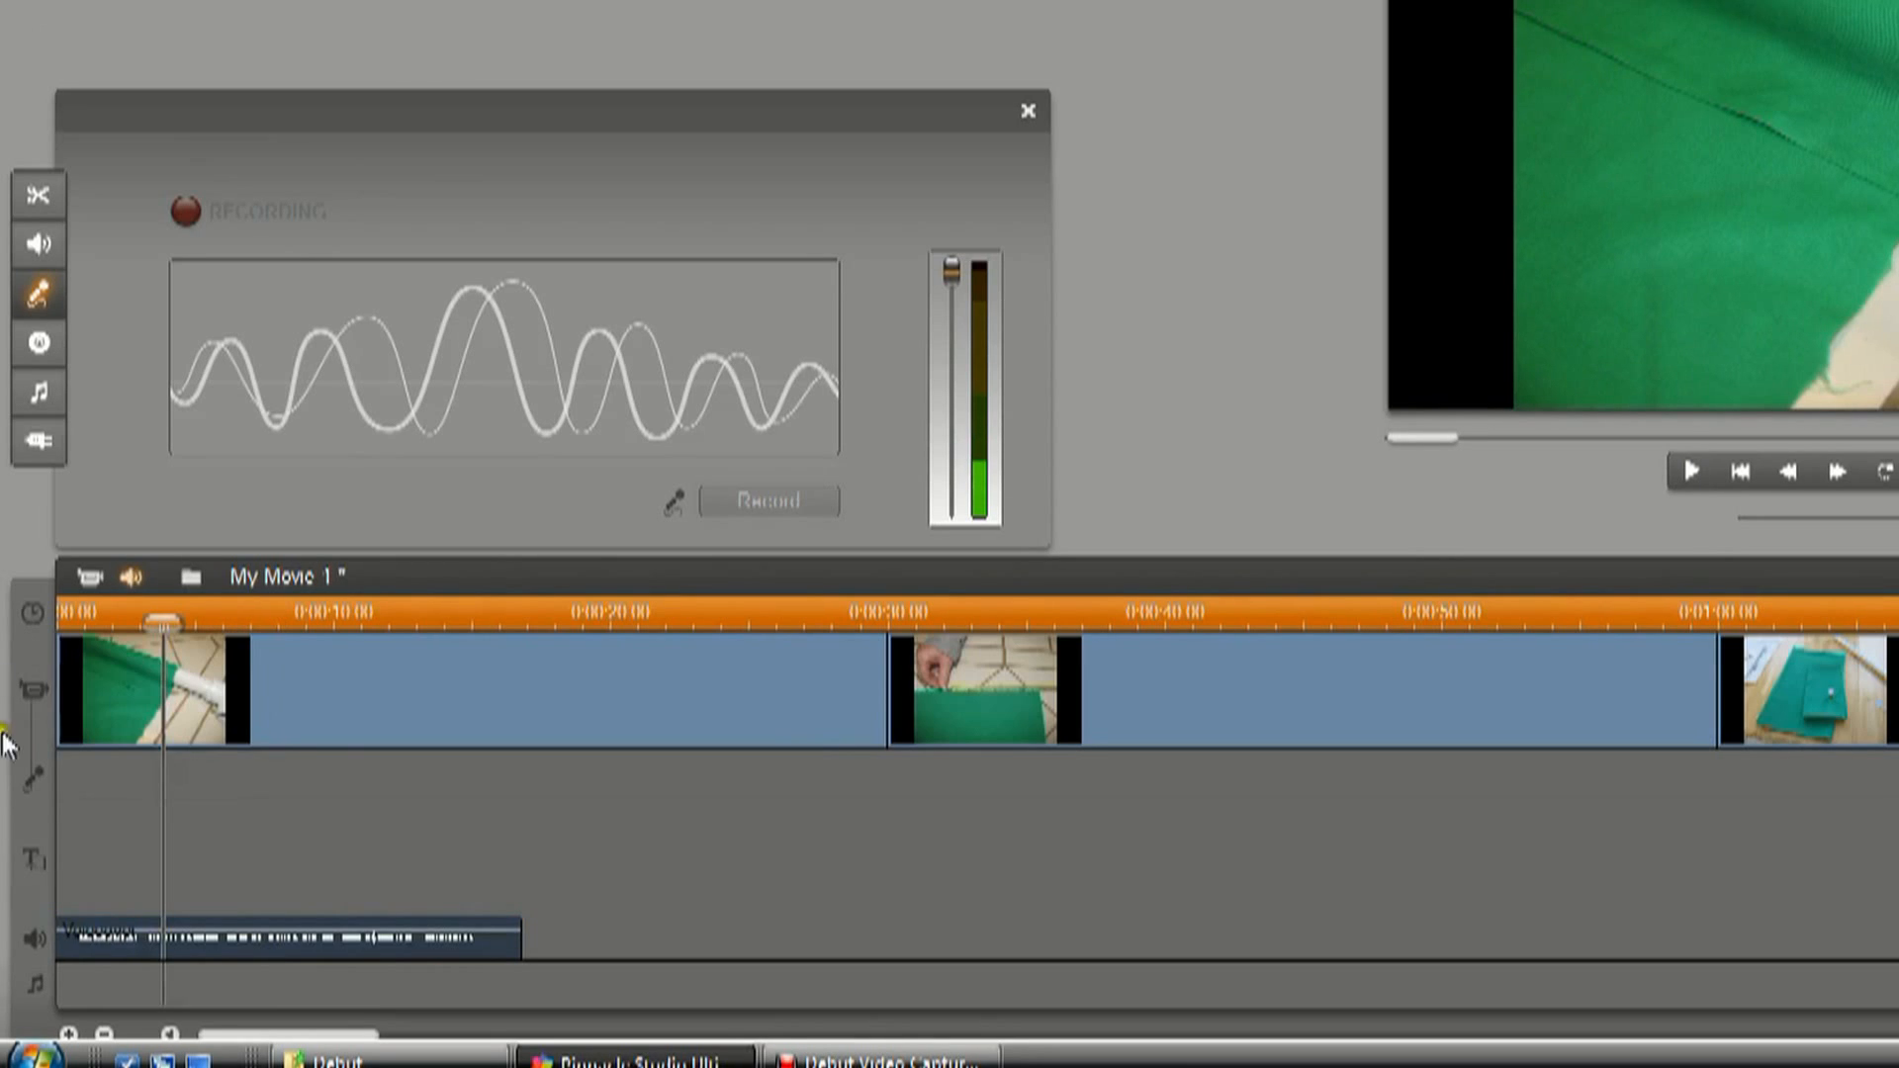
Add a volume point about 3 seconds into the voiceover and raise the volume at a second point about 8 seconds in.
left_click(143, 937)
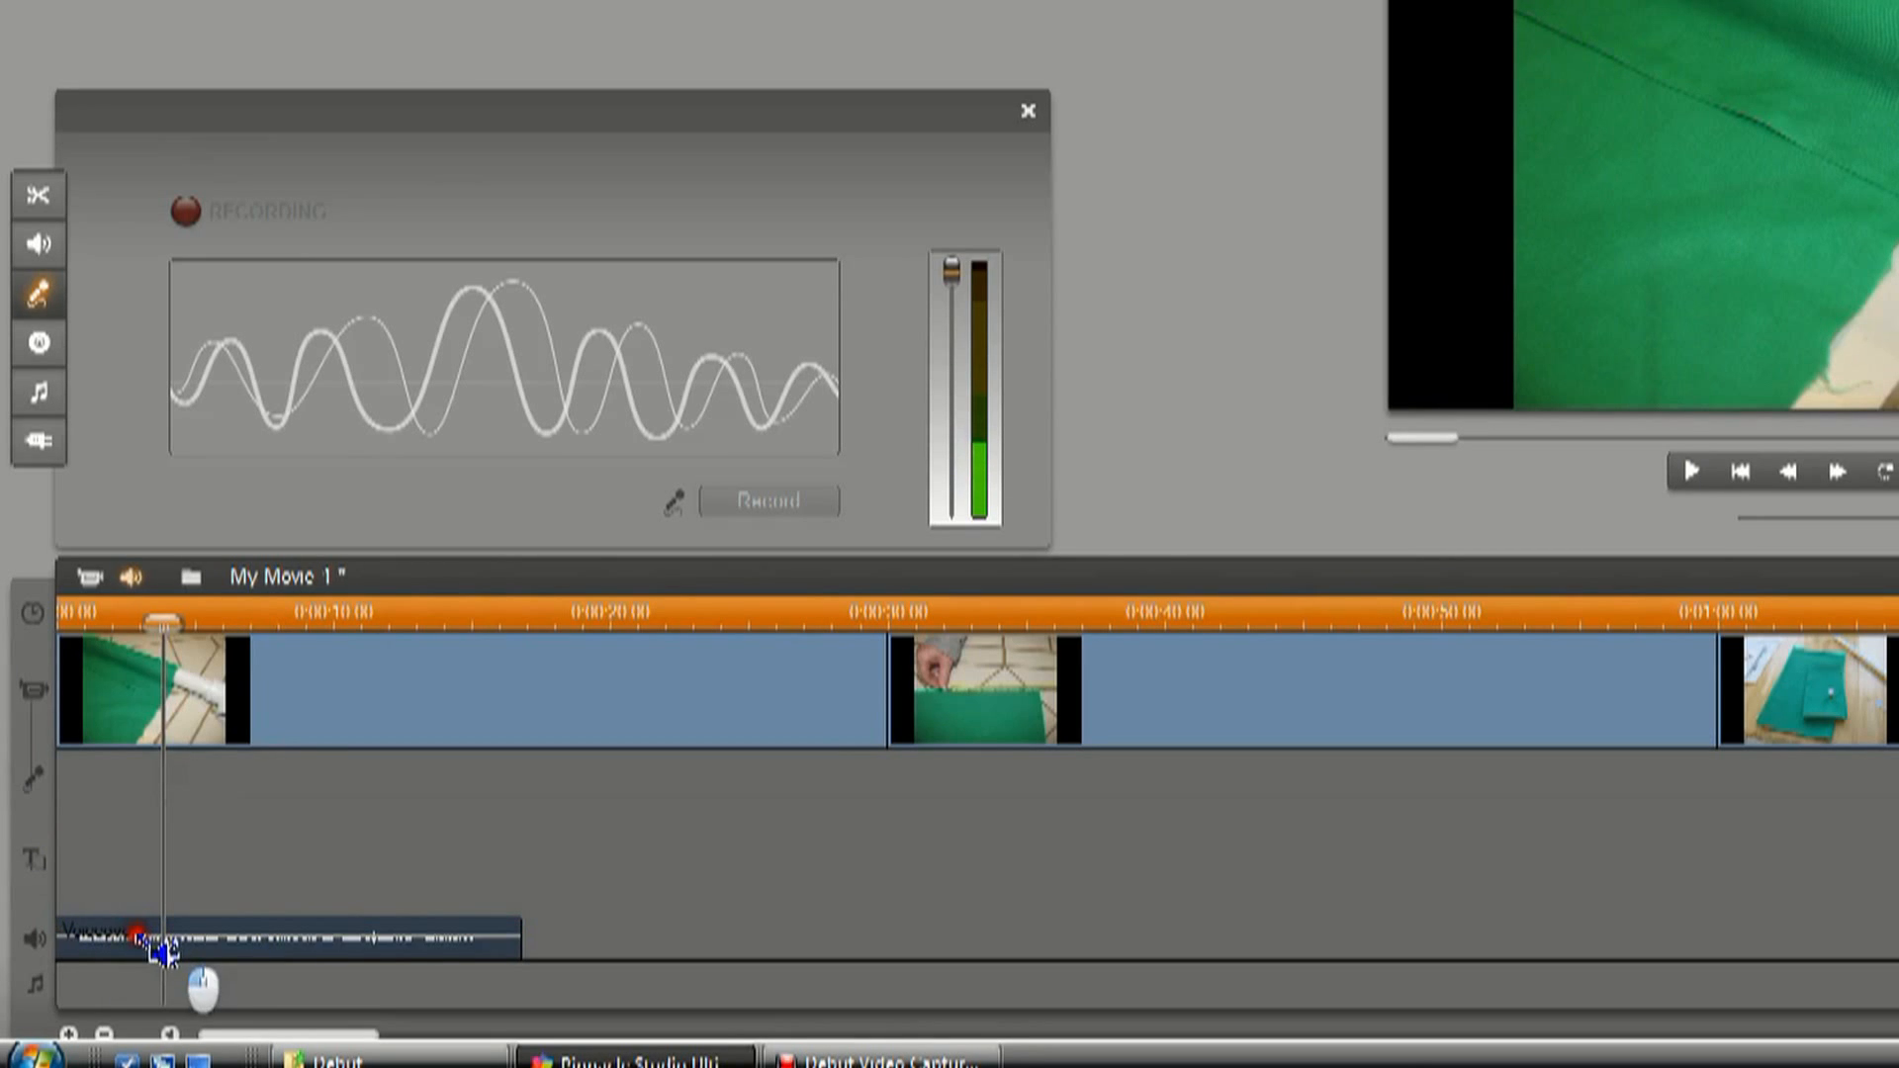
double_click(277, 937)
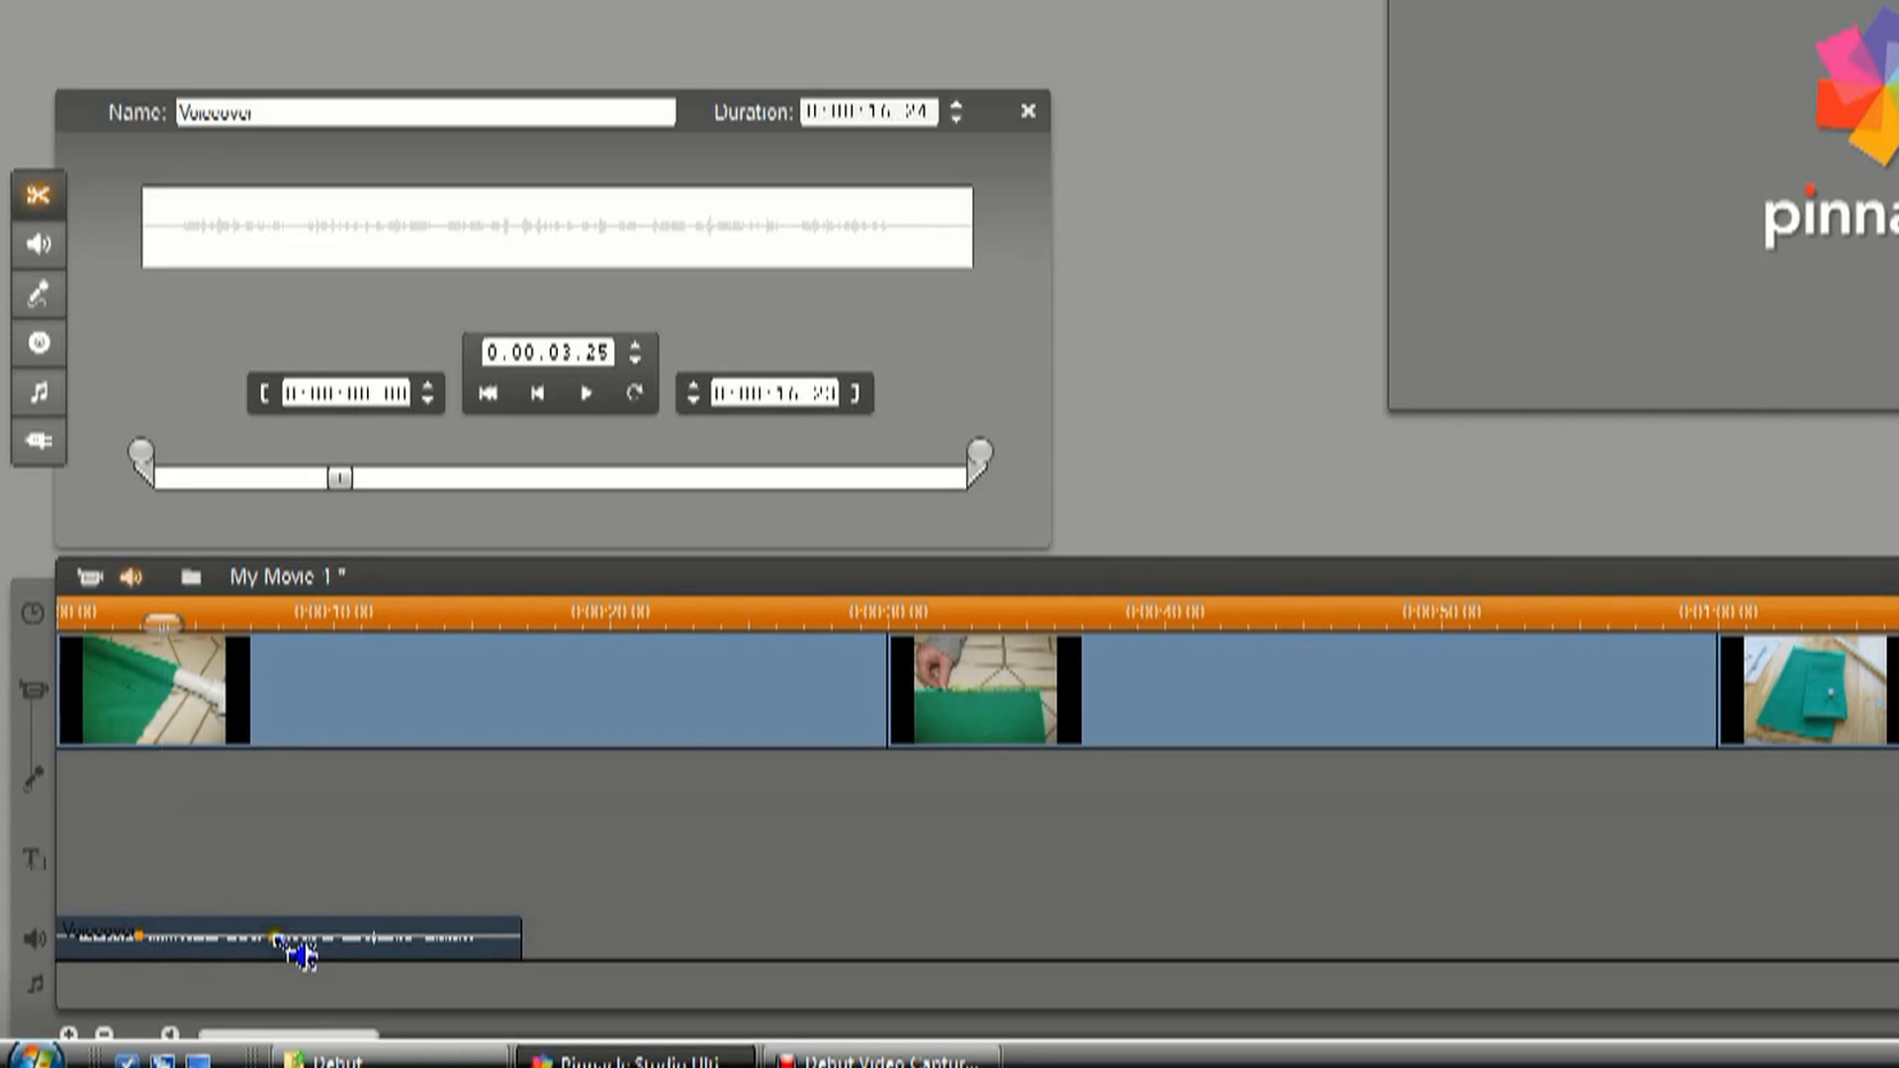
left_click_drag(289, 946, 289, 932)
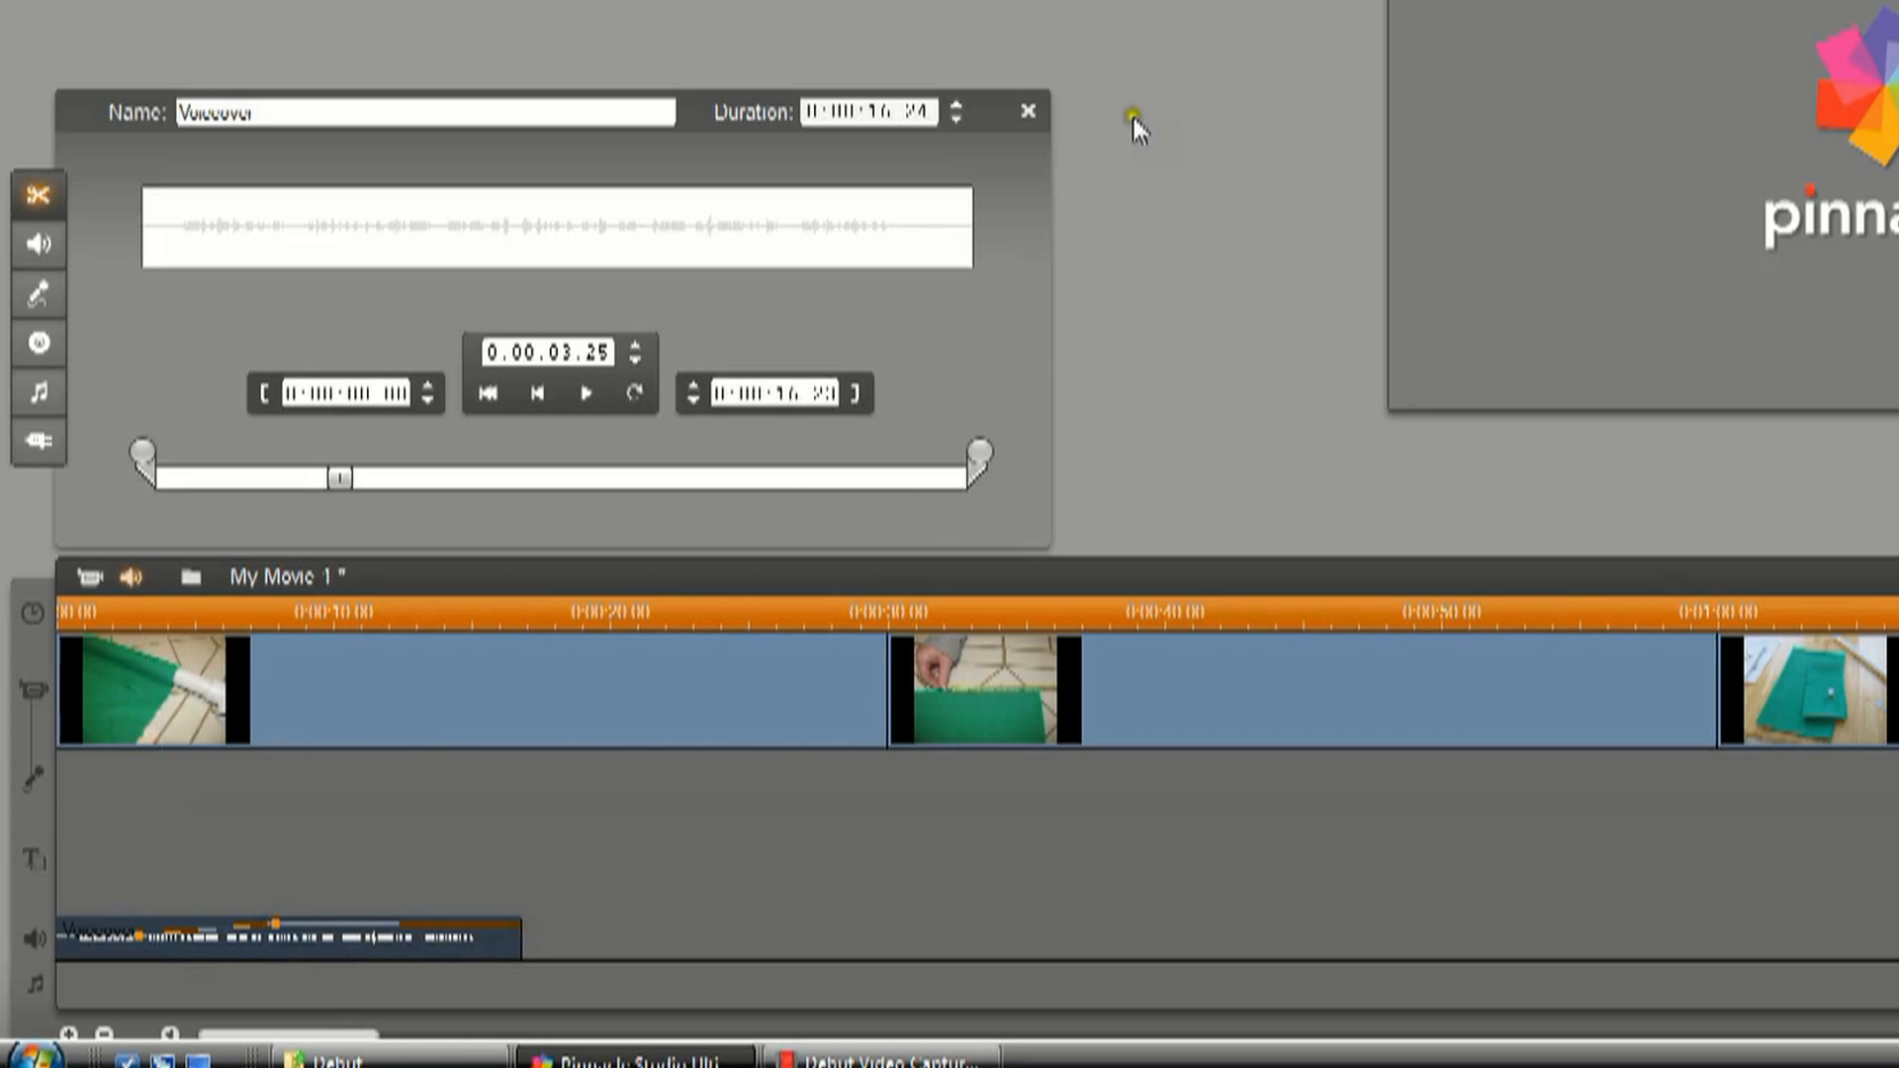
left_click(1028, 111)
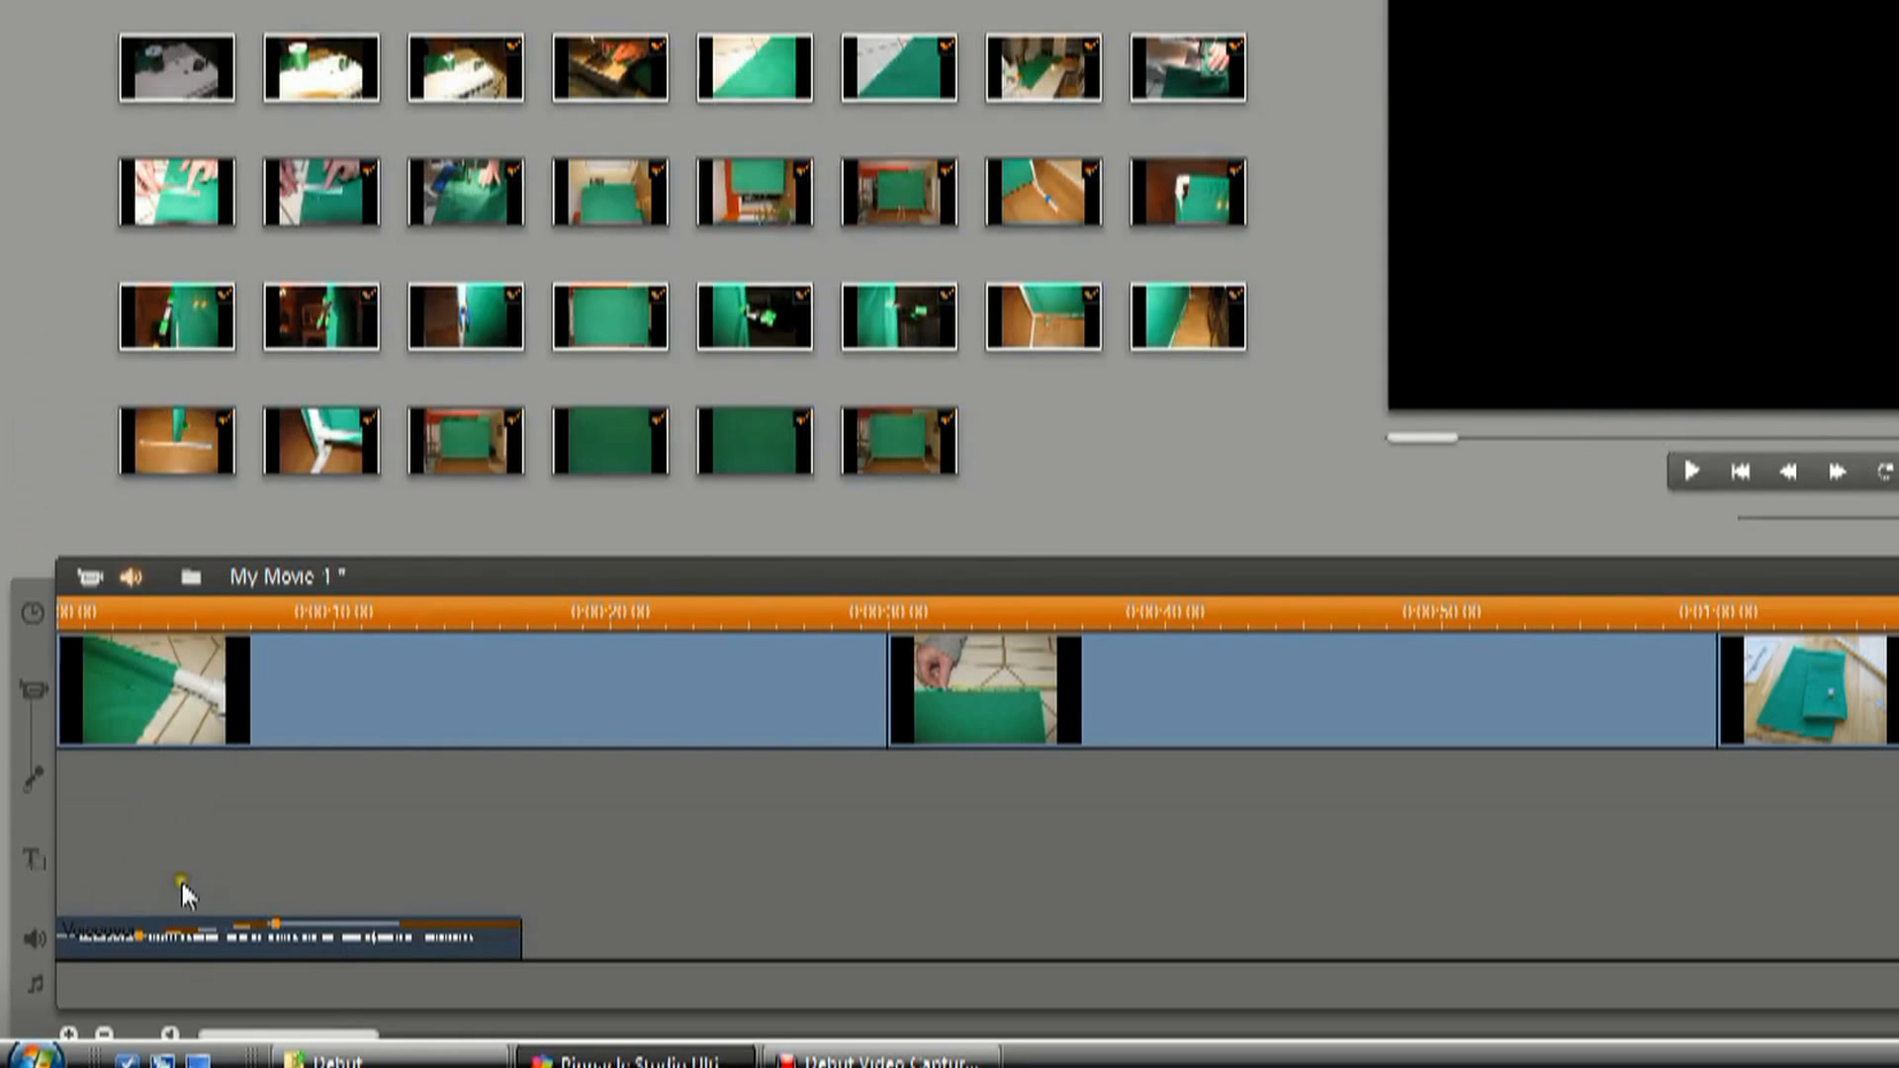
Play the movie from near its start to hear the voiceover's volume adjustments.
left_click(1684, 472)
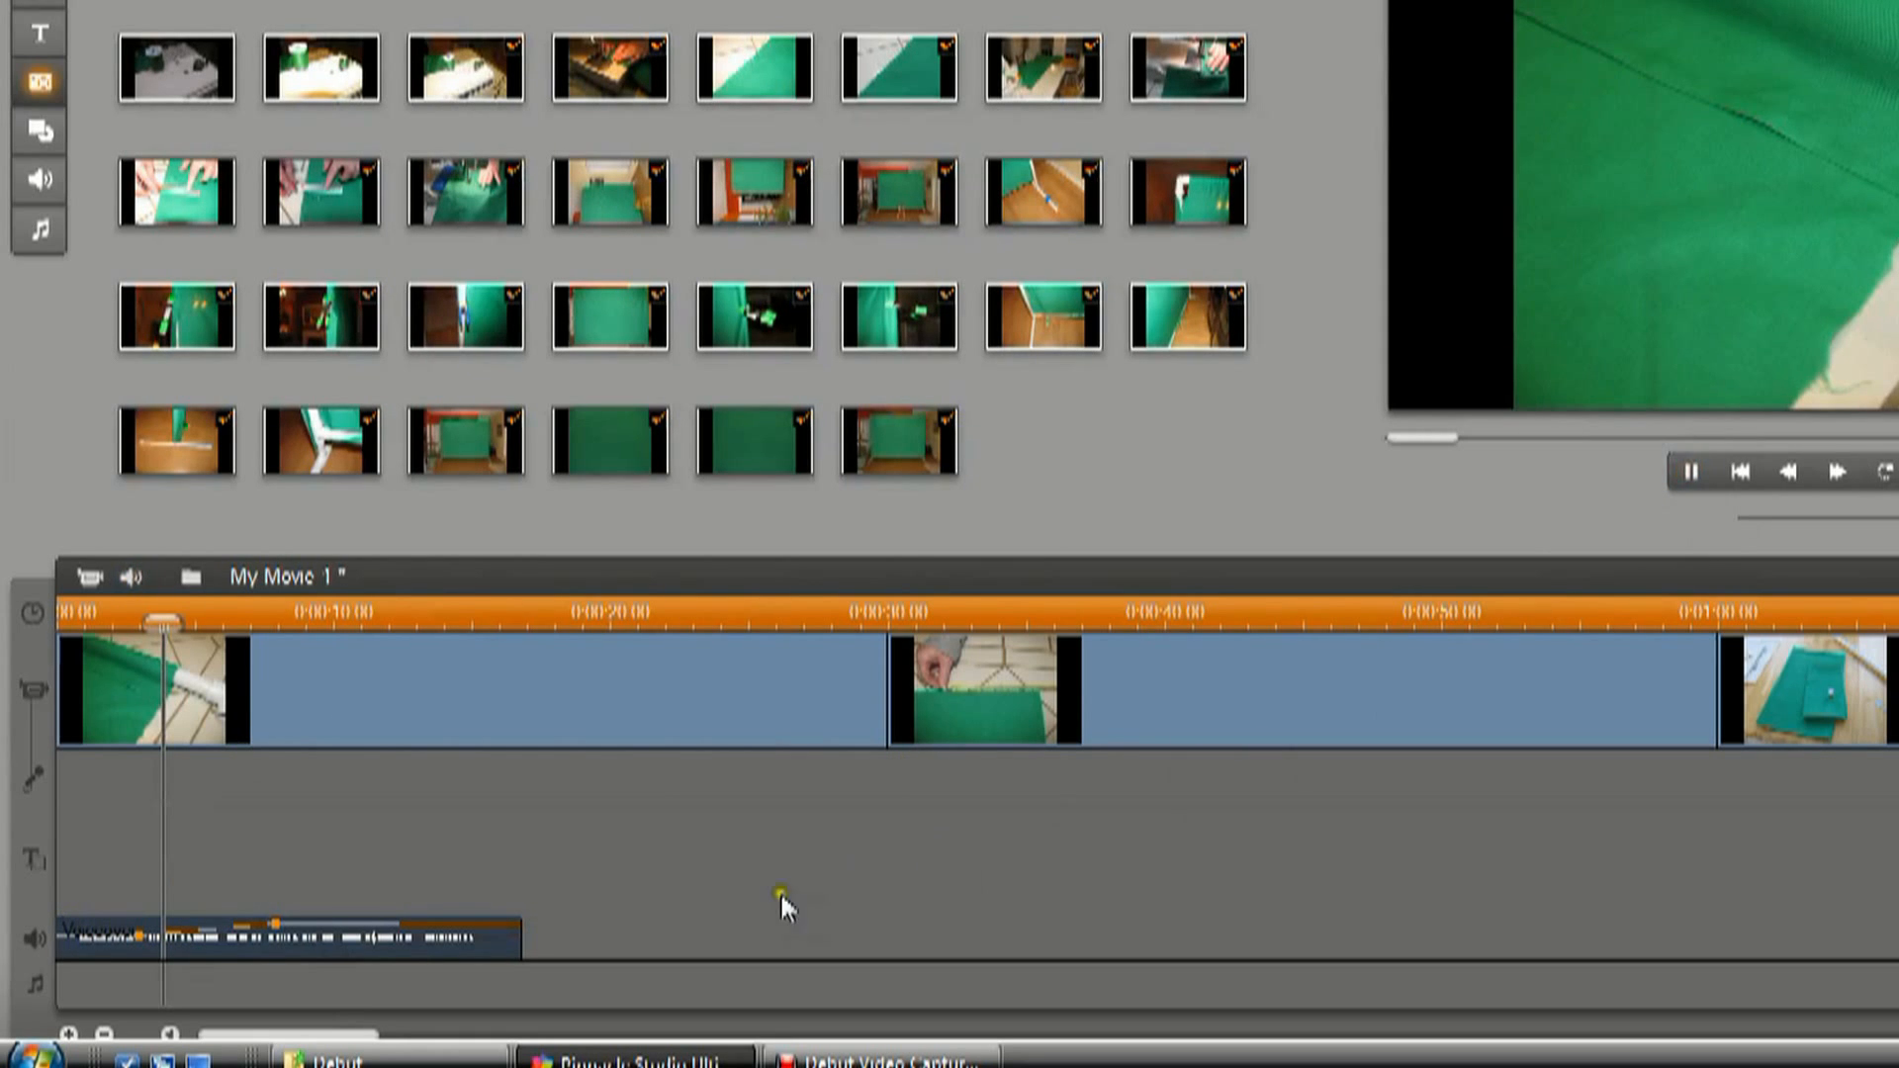
left_click_drag(203, 617, 74, 617)
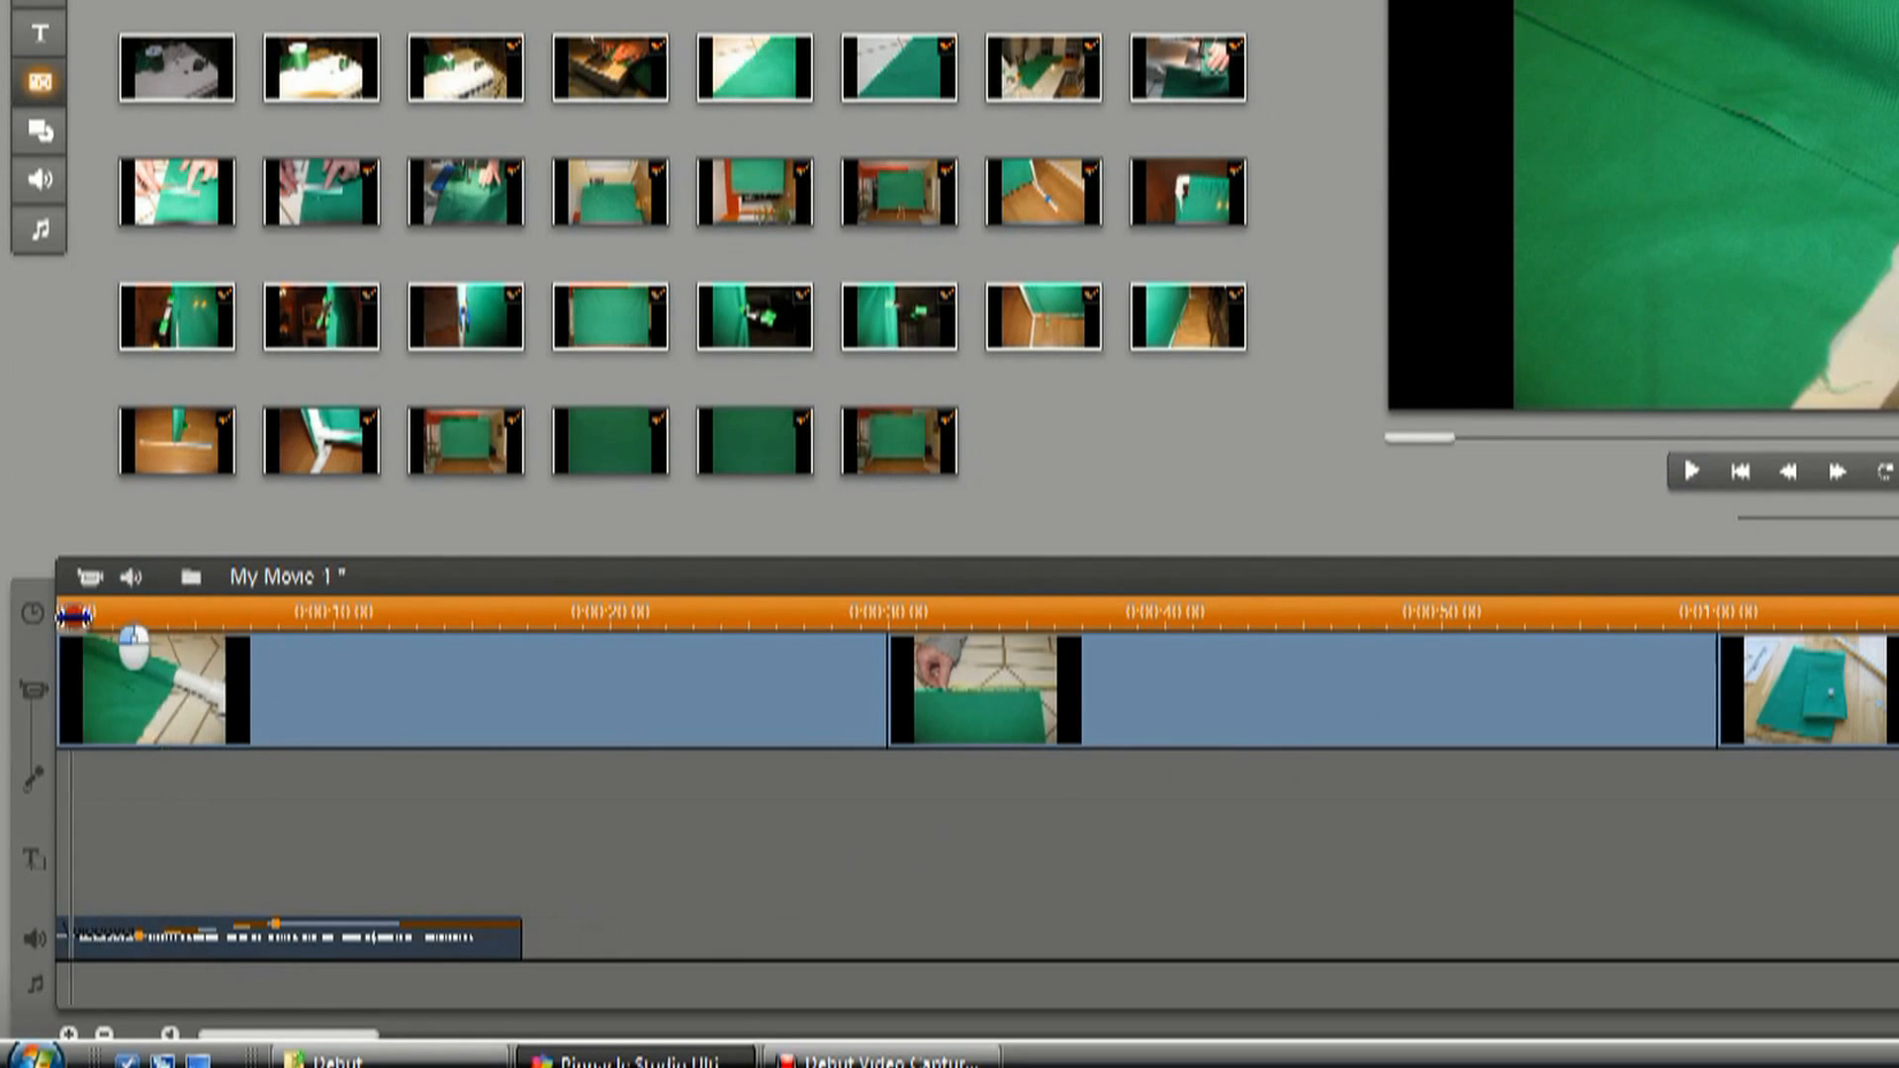
key("space")
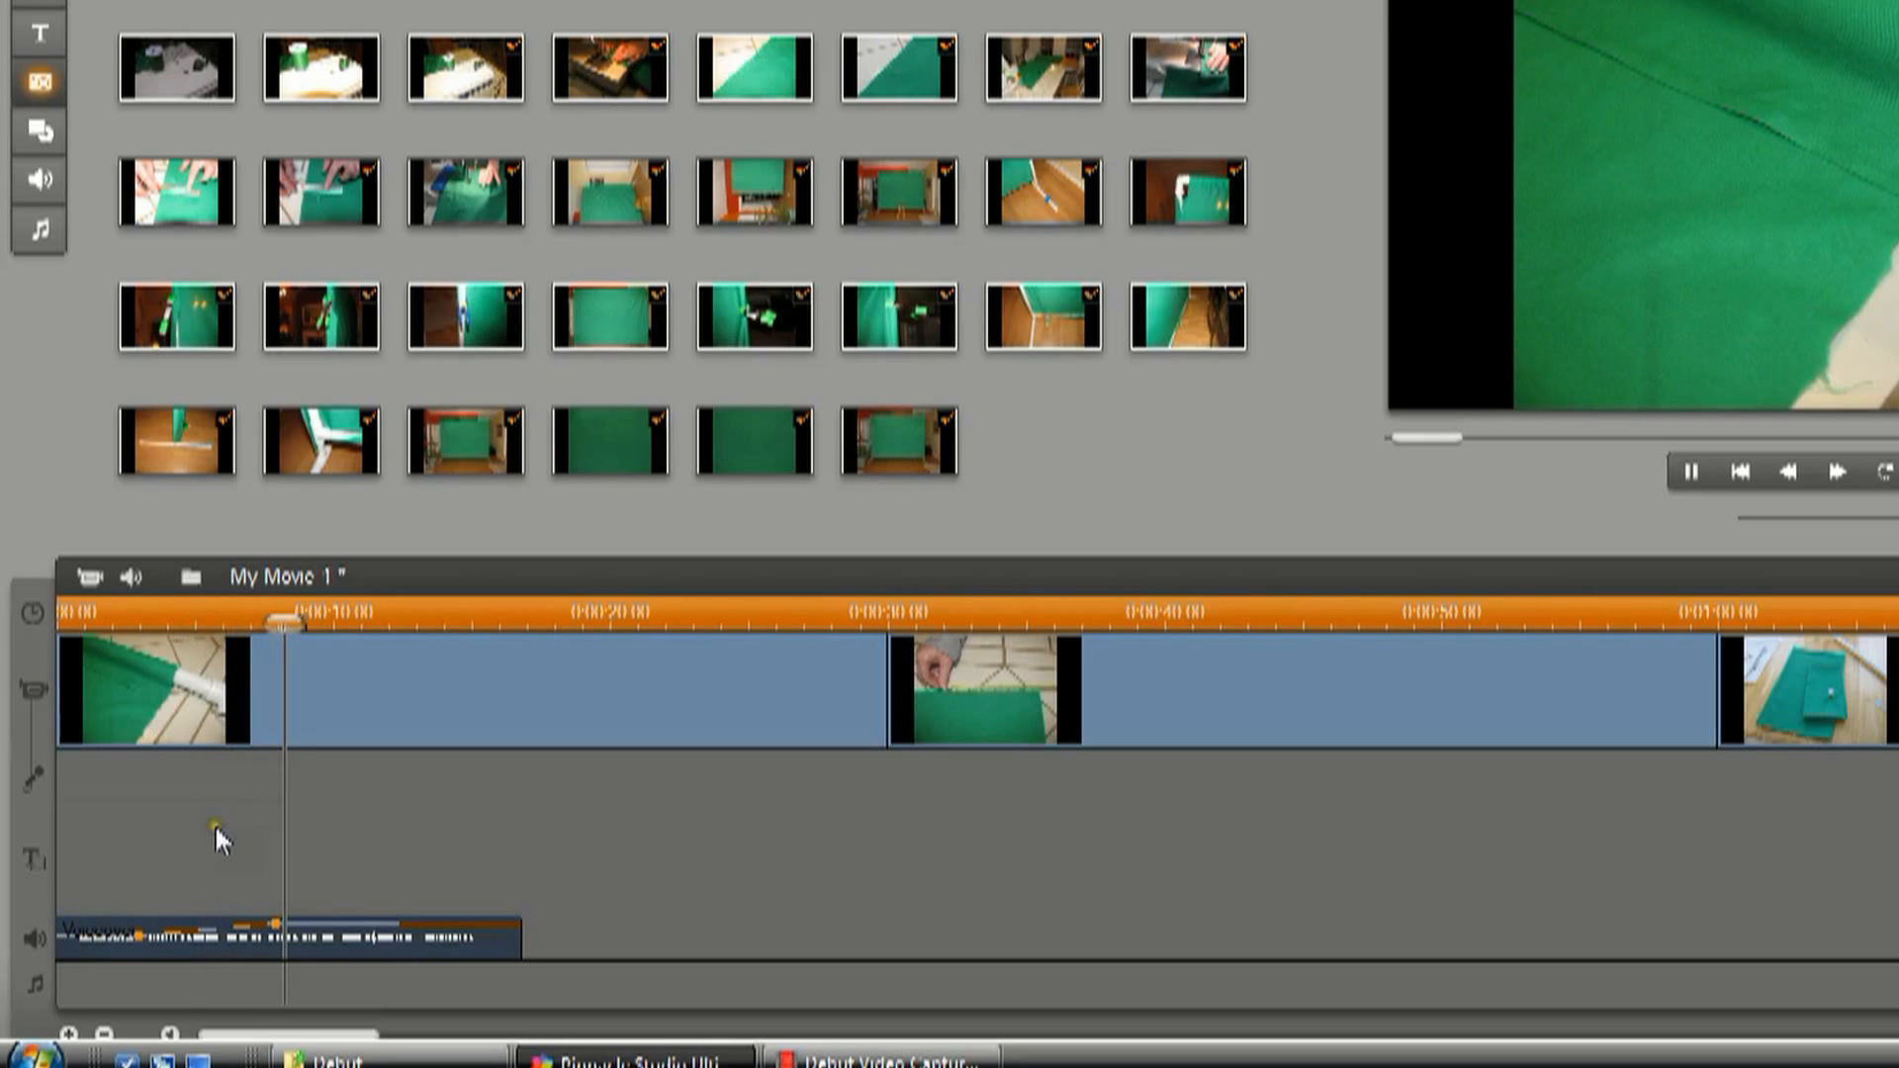
left_click(1691, 469)
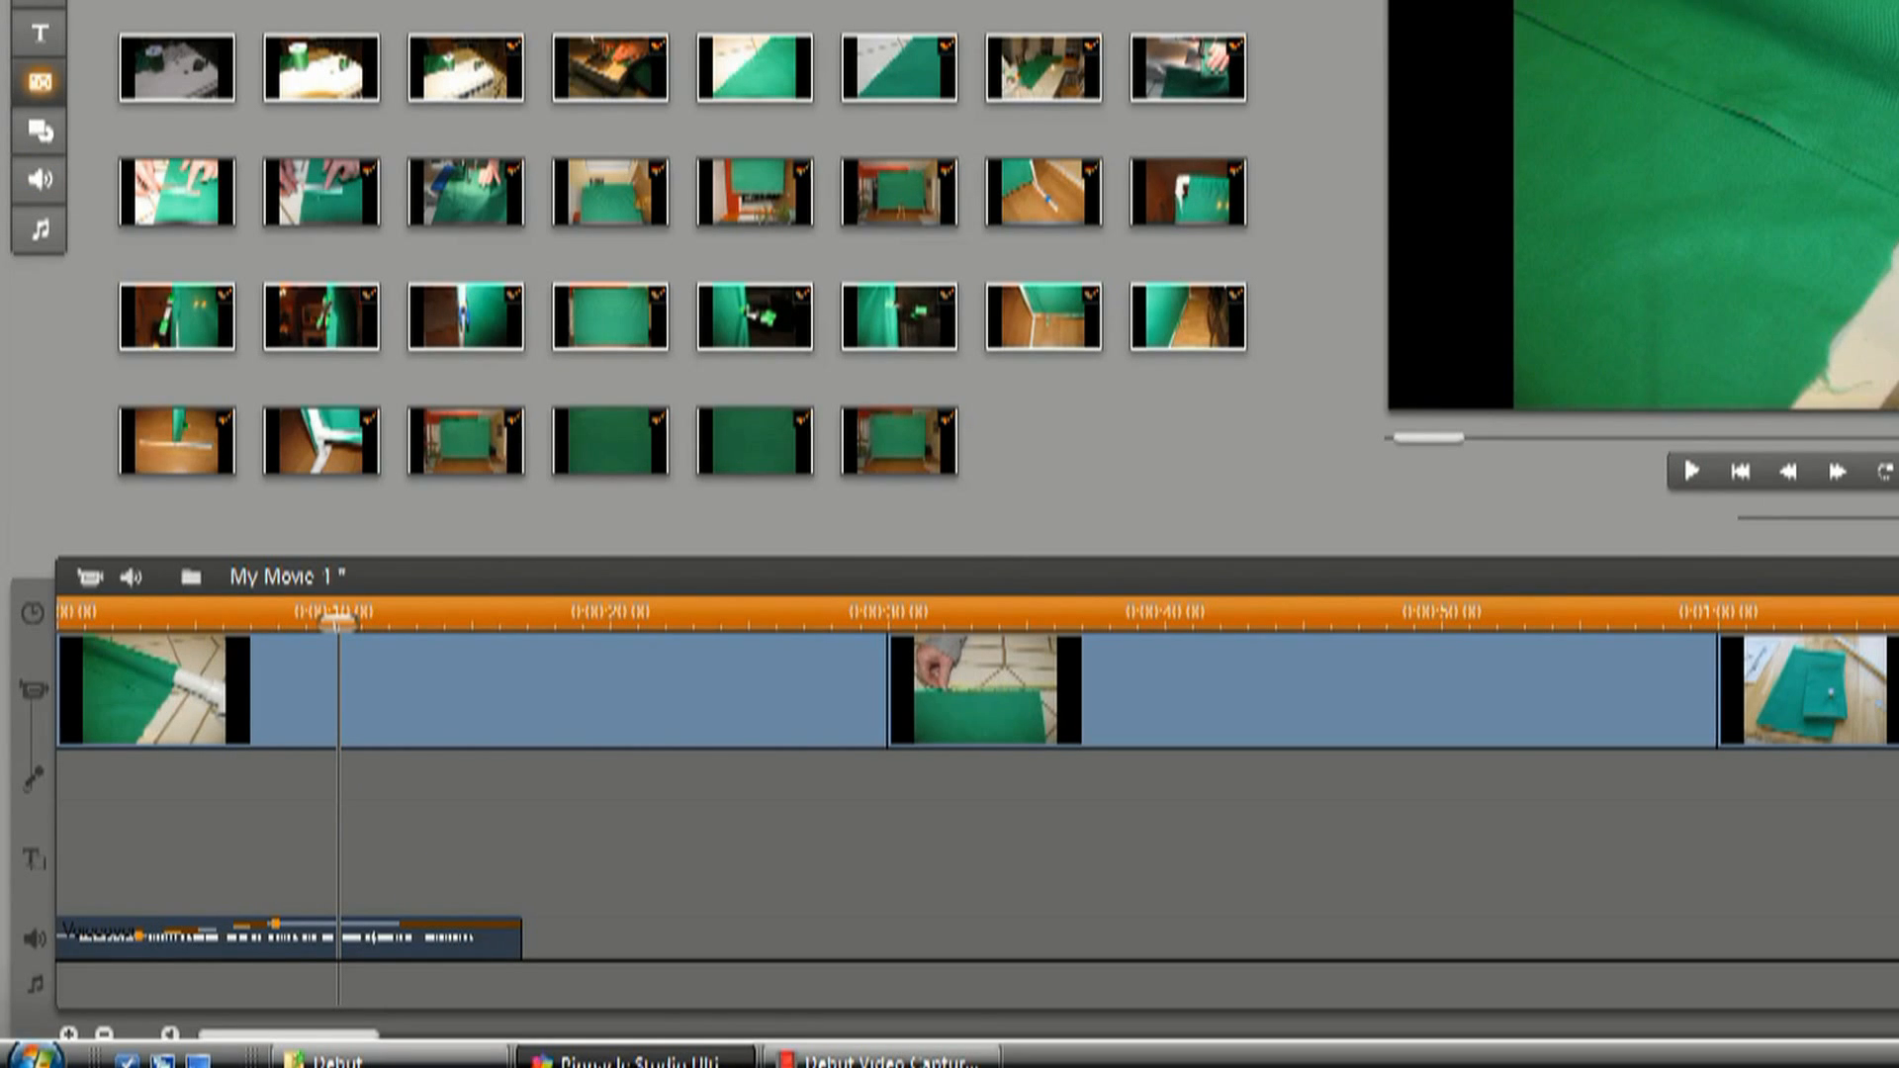
Undo both volume point adjustments on the voiceover clip.
left_click(17, 0)
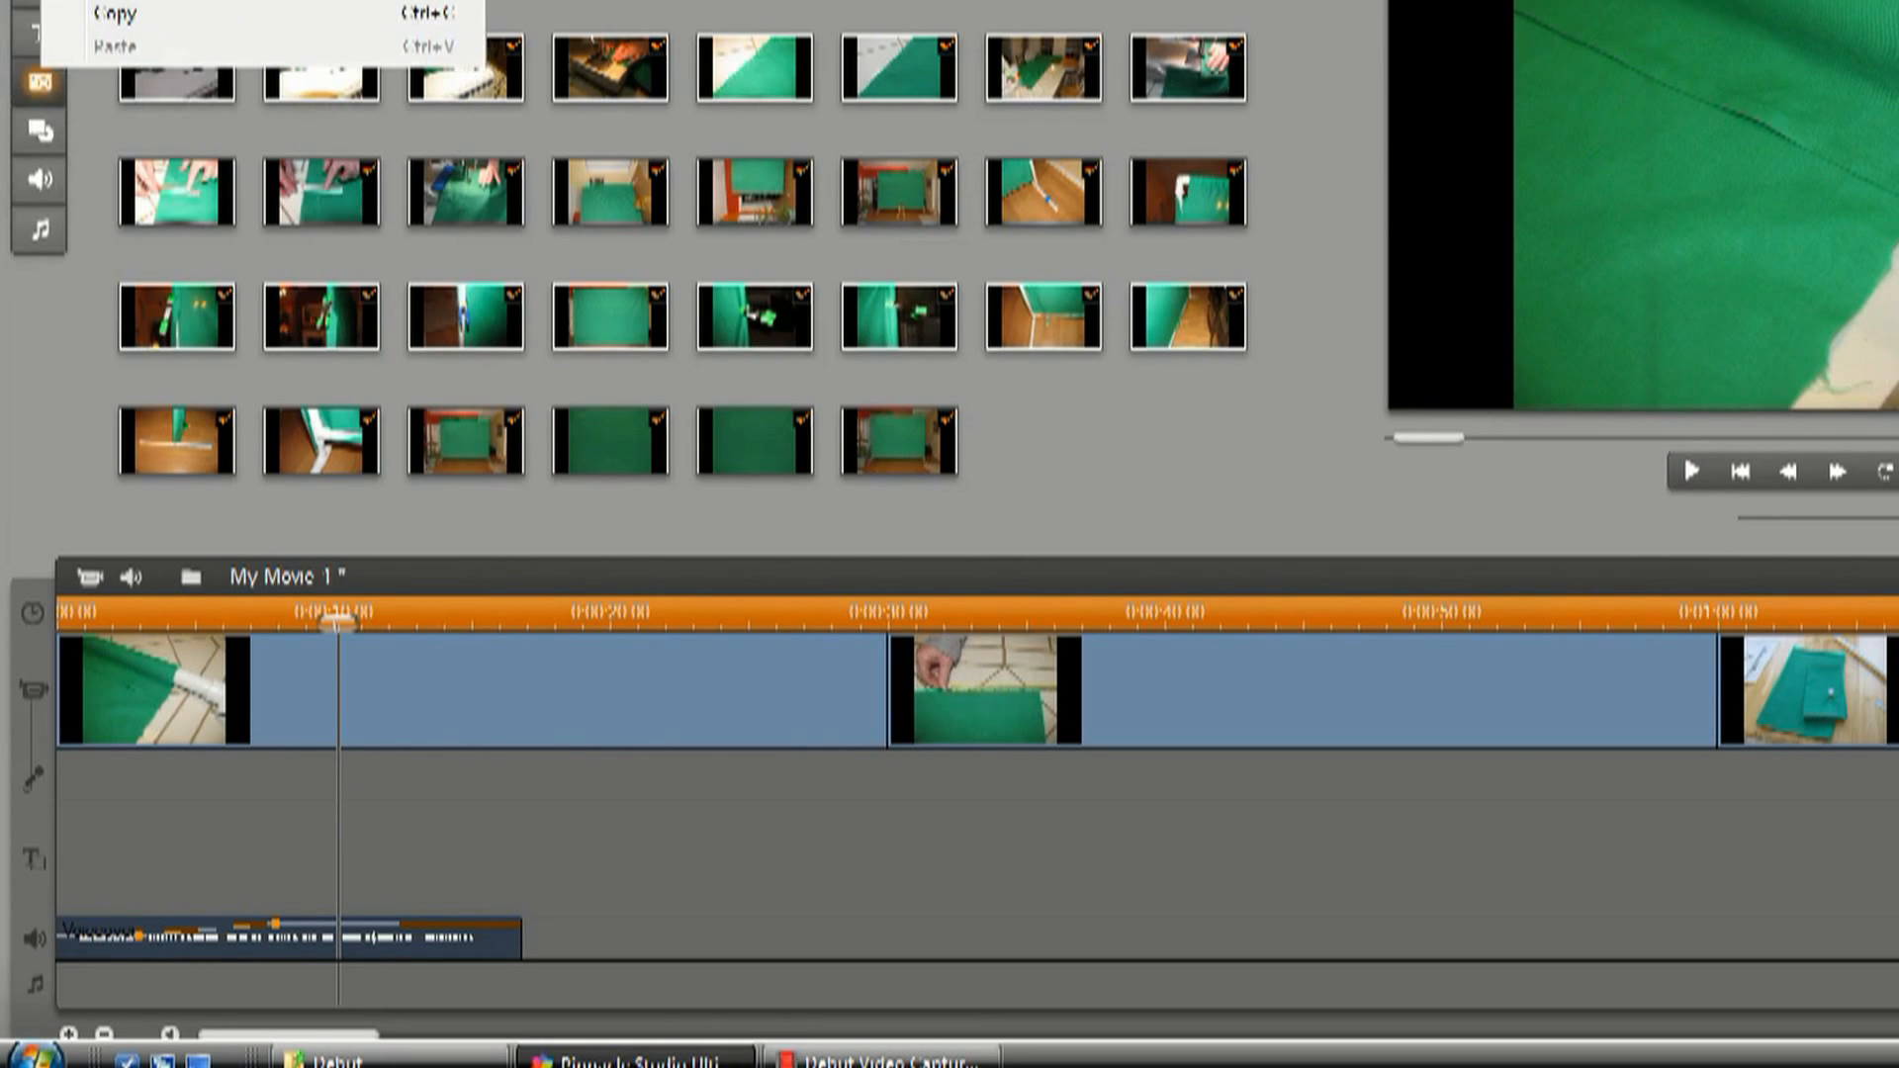
left_click(113, 0)
left_click(61, 0)
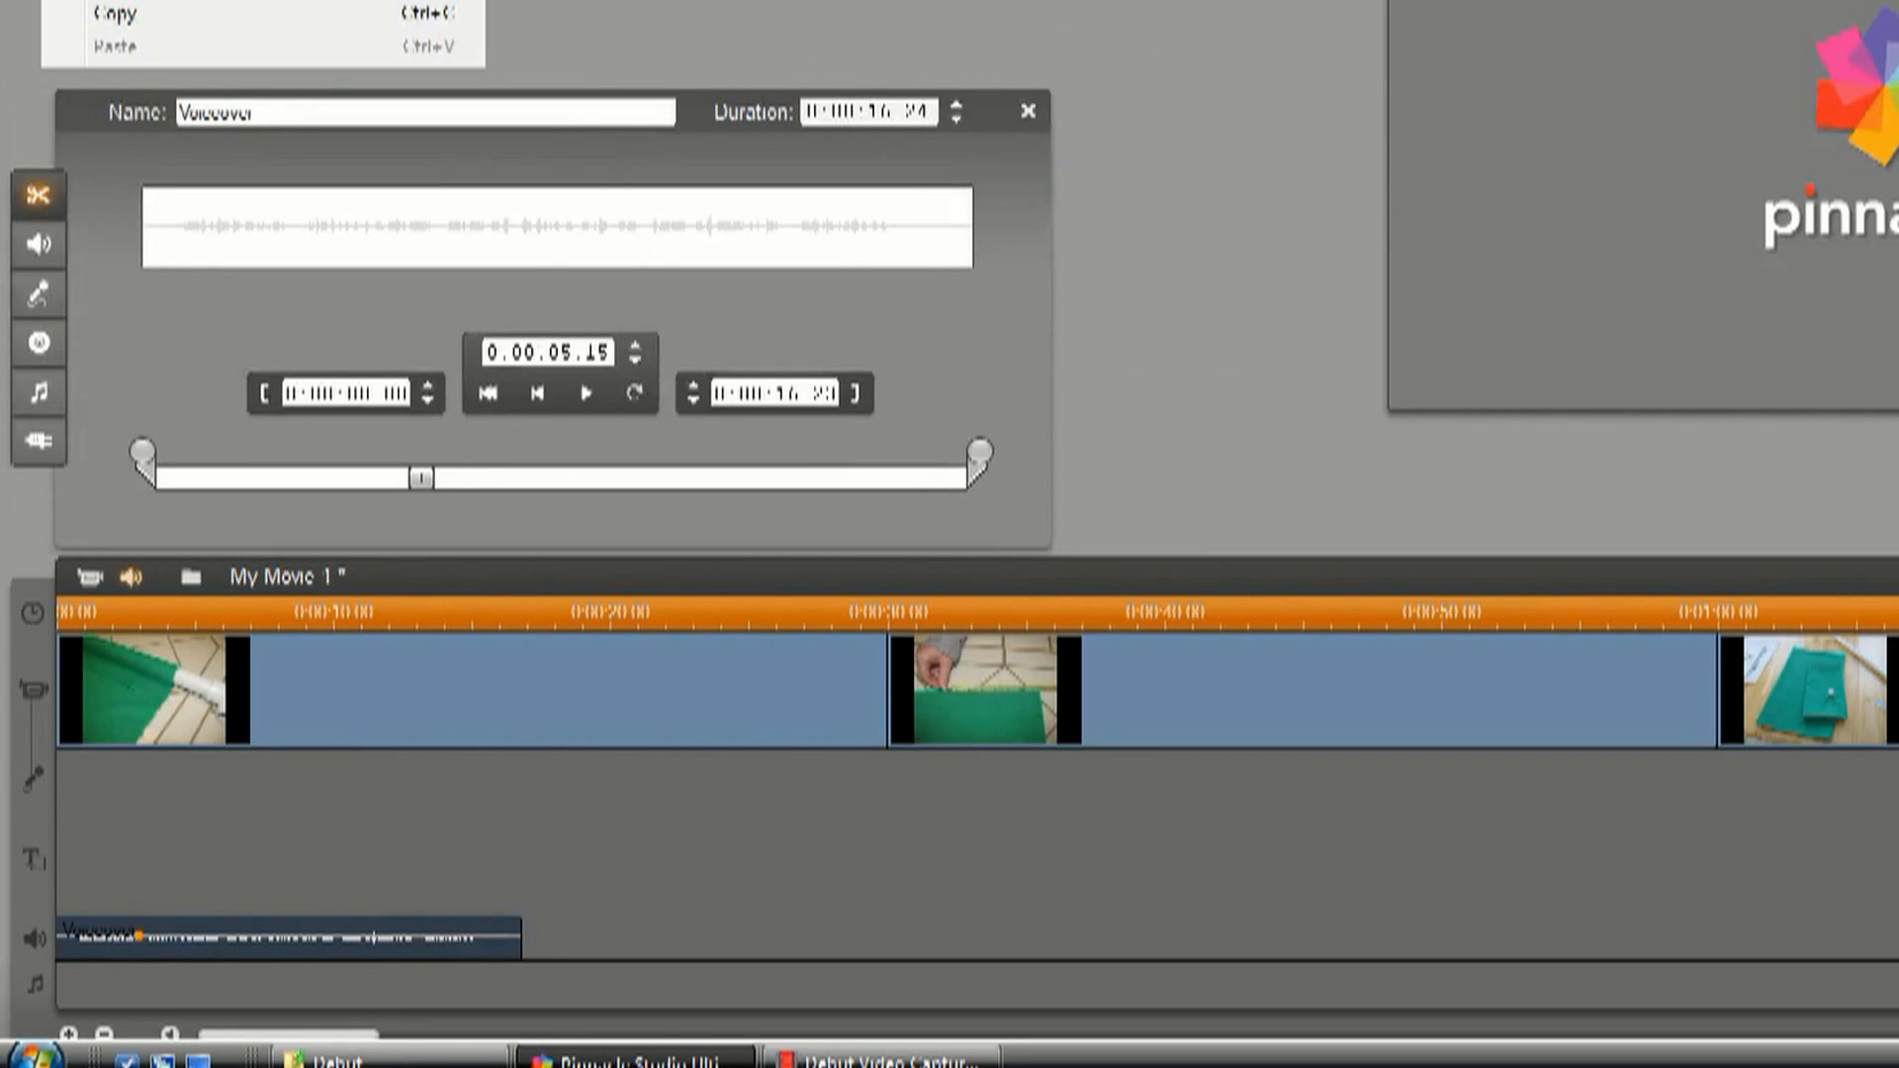
left_click(113, 0)
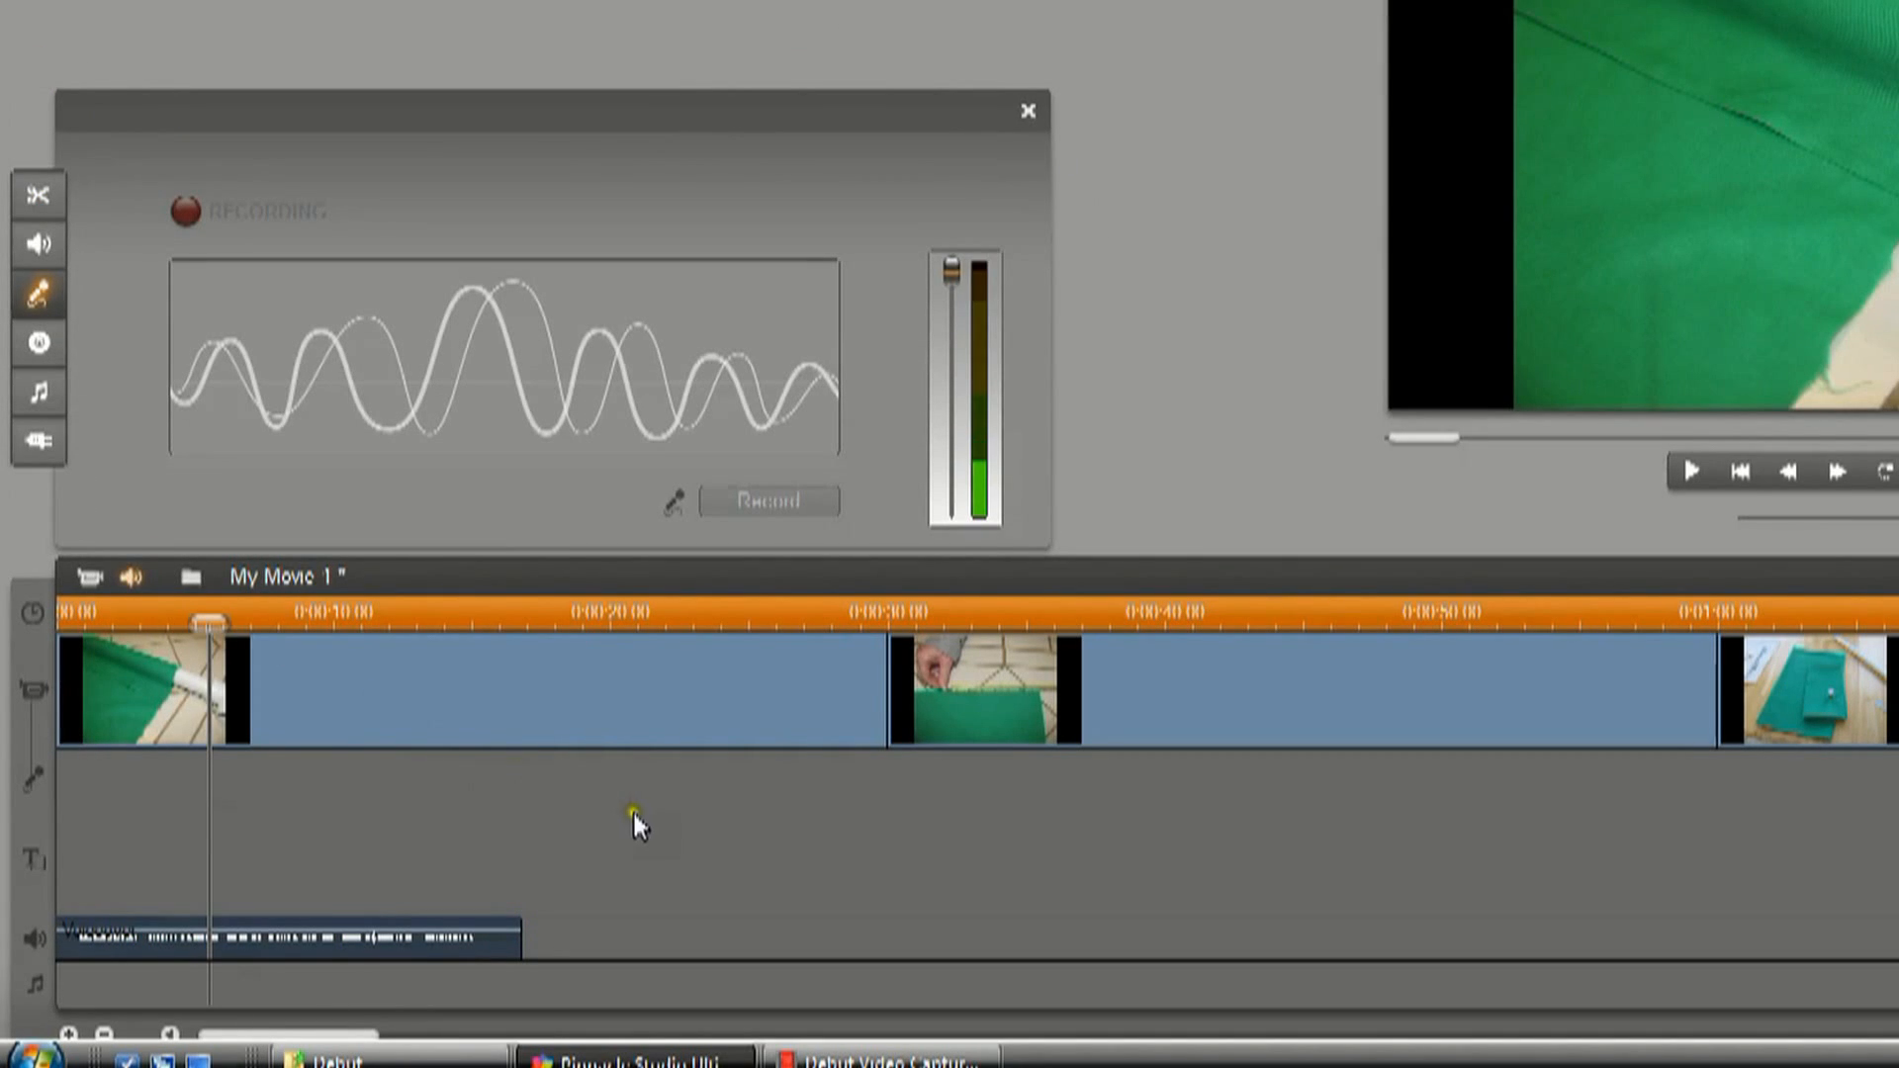
Close the audio toolbox and move the playhead to the end of the voiceover clip.
left_click(1031, 113)
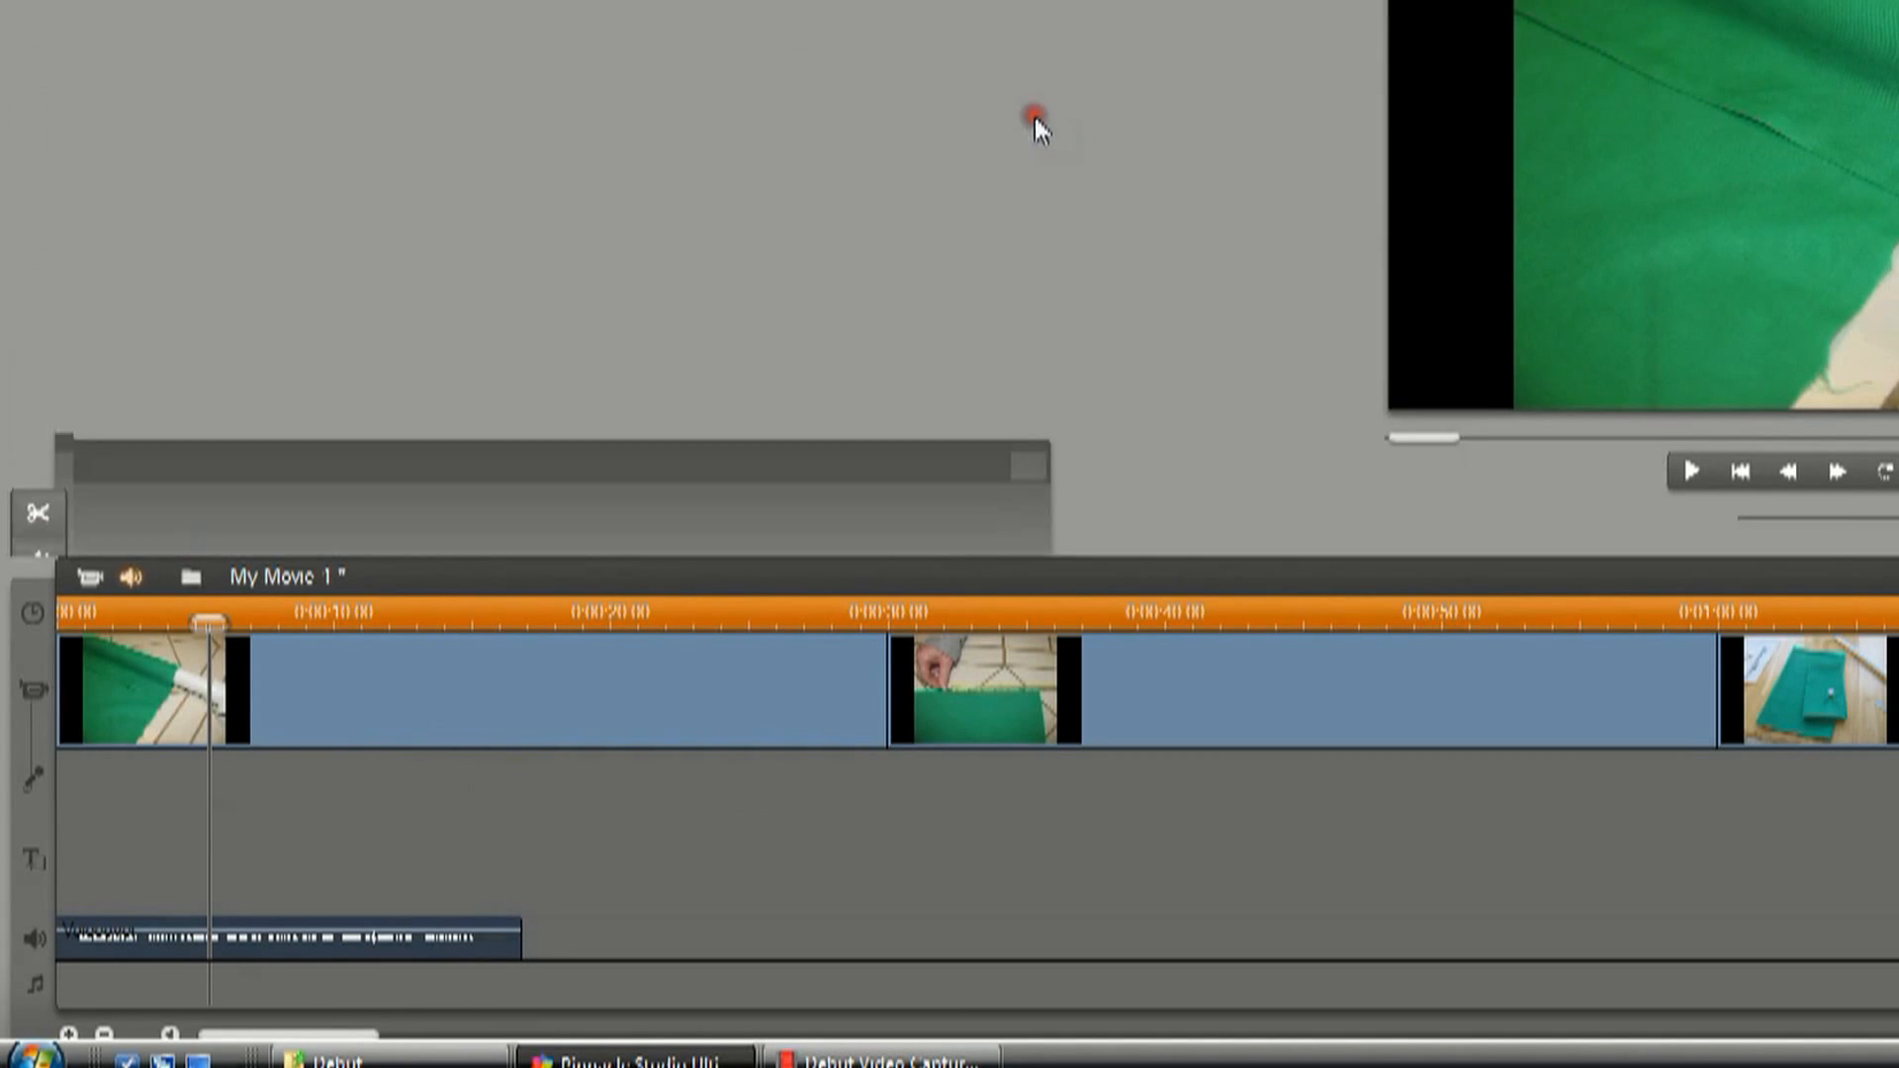
left_click_drag(210, 654, 533, 656)
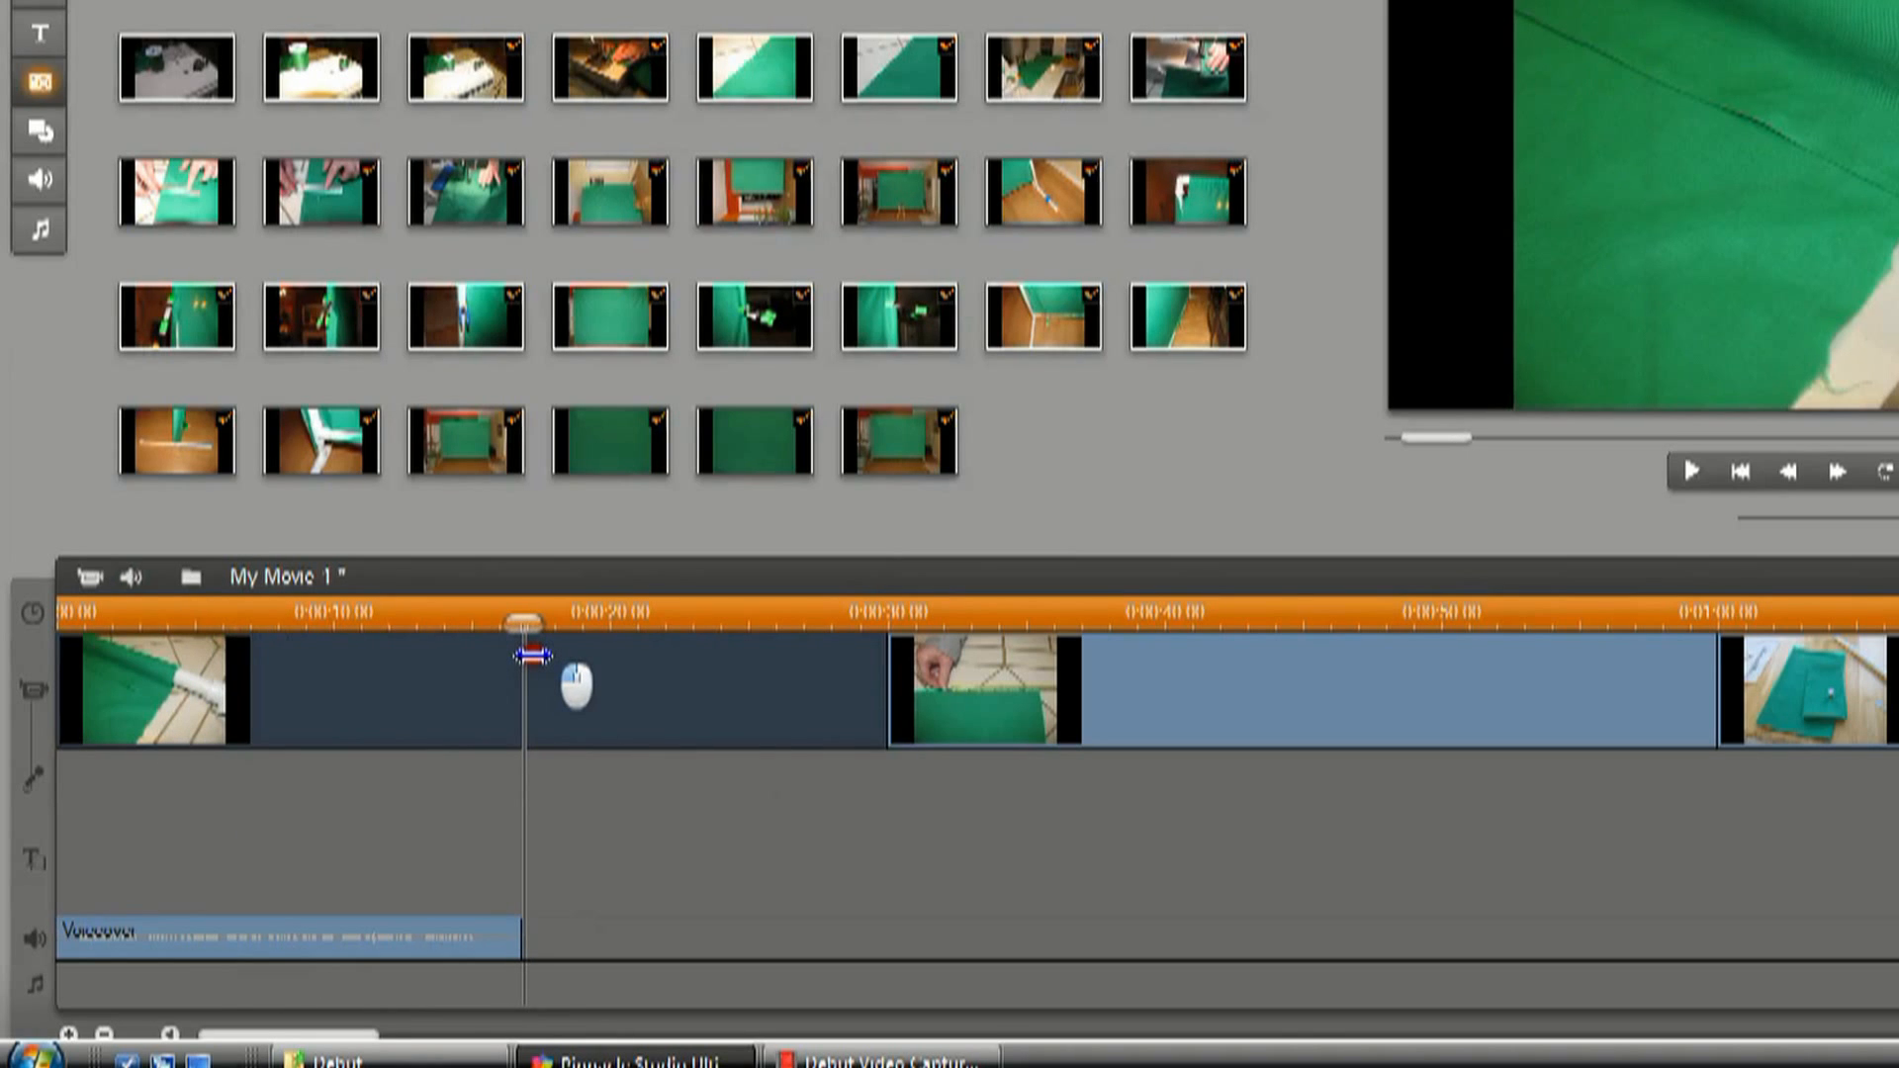
left_click_drag(533, 656, 533, 656)
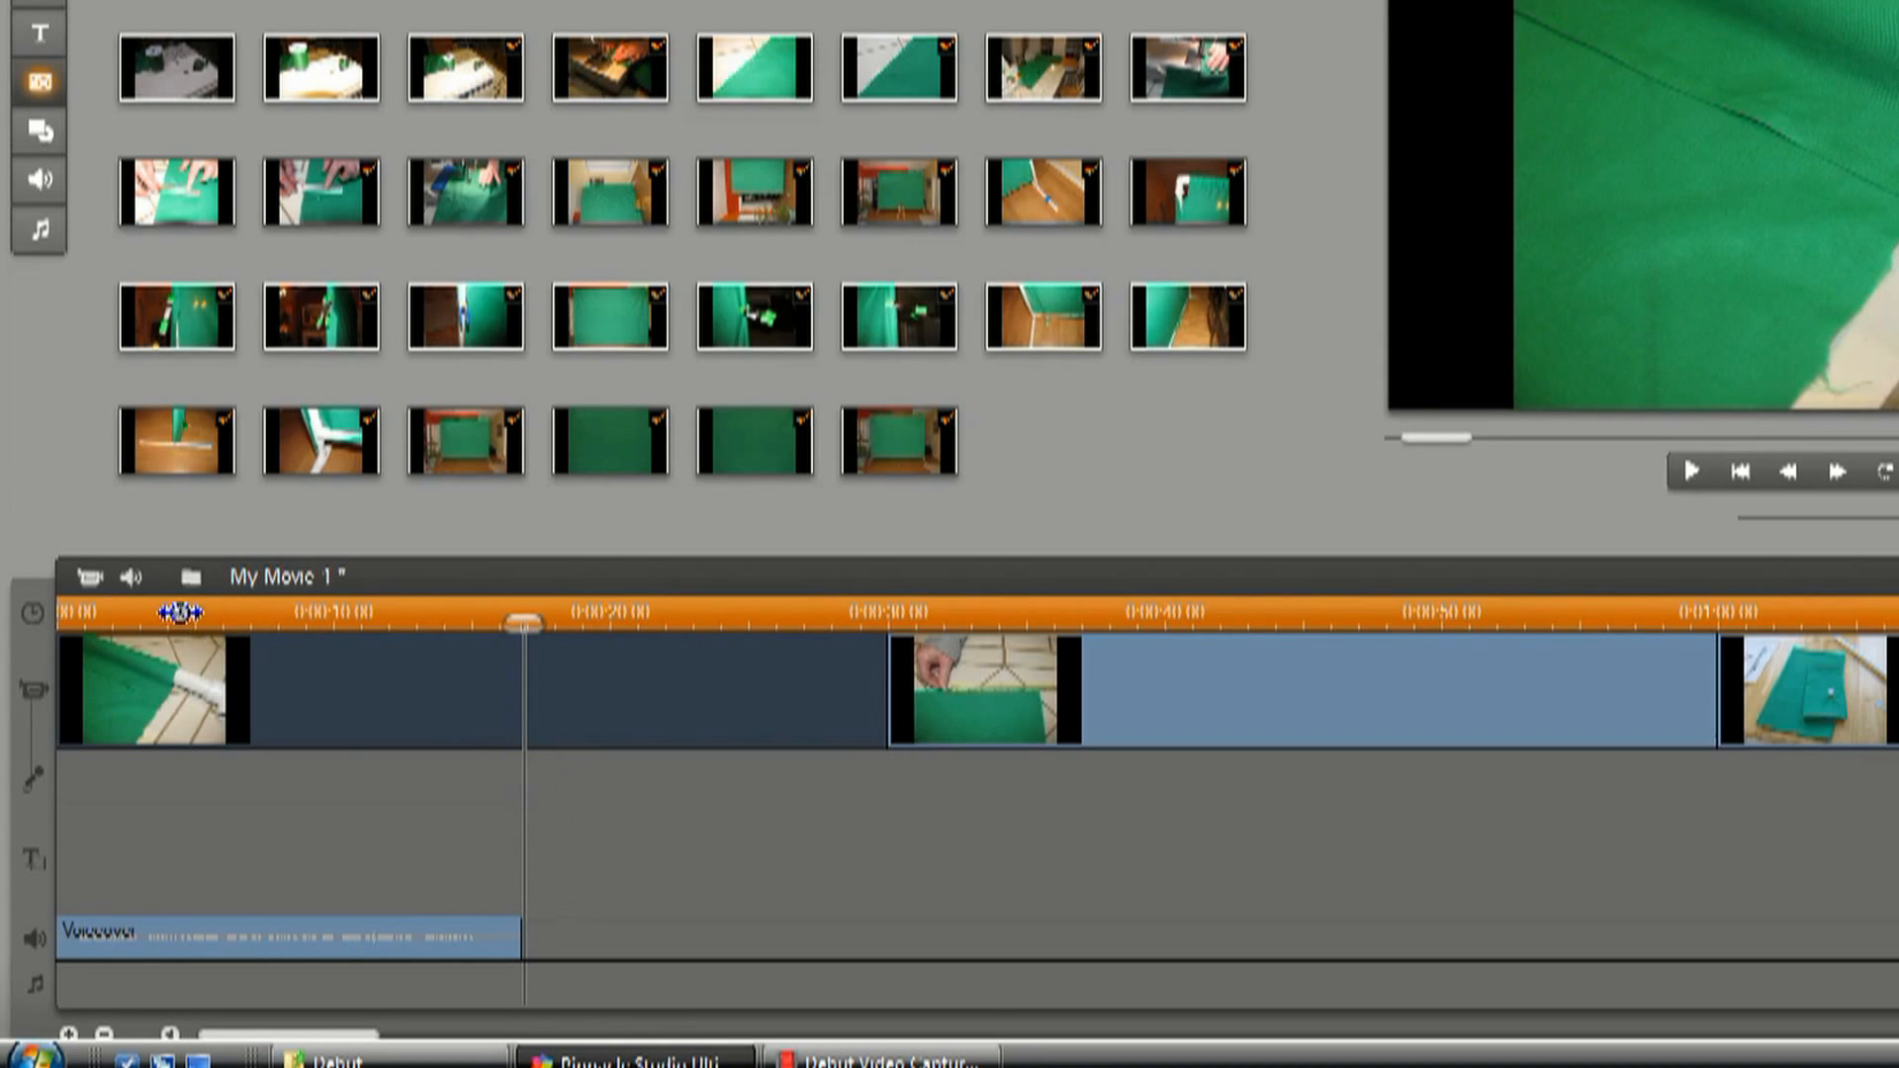
Open the audio toolbox's voice-over recorder for the movie.
left_click(499, 867)
left_click(178, 608)
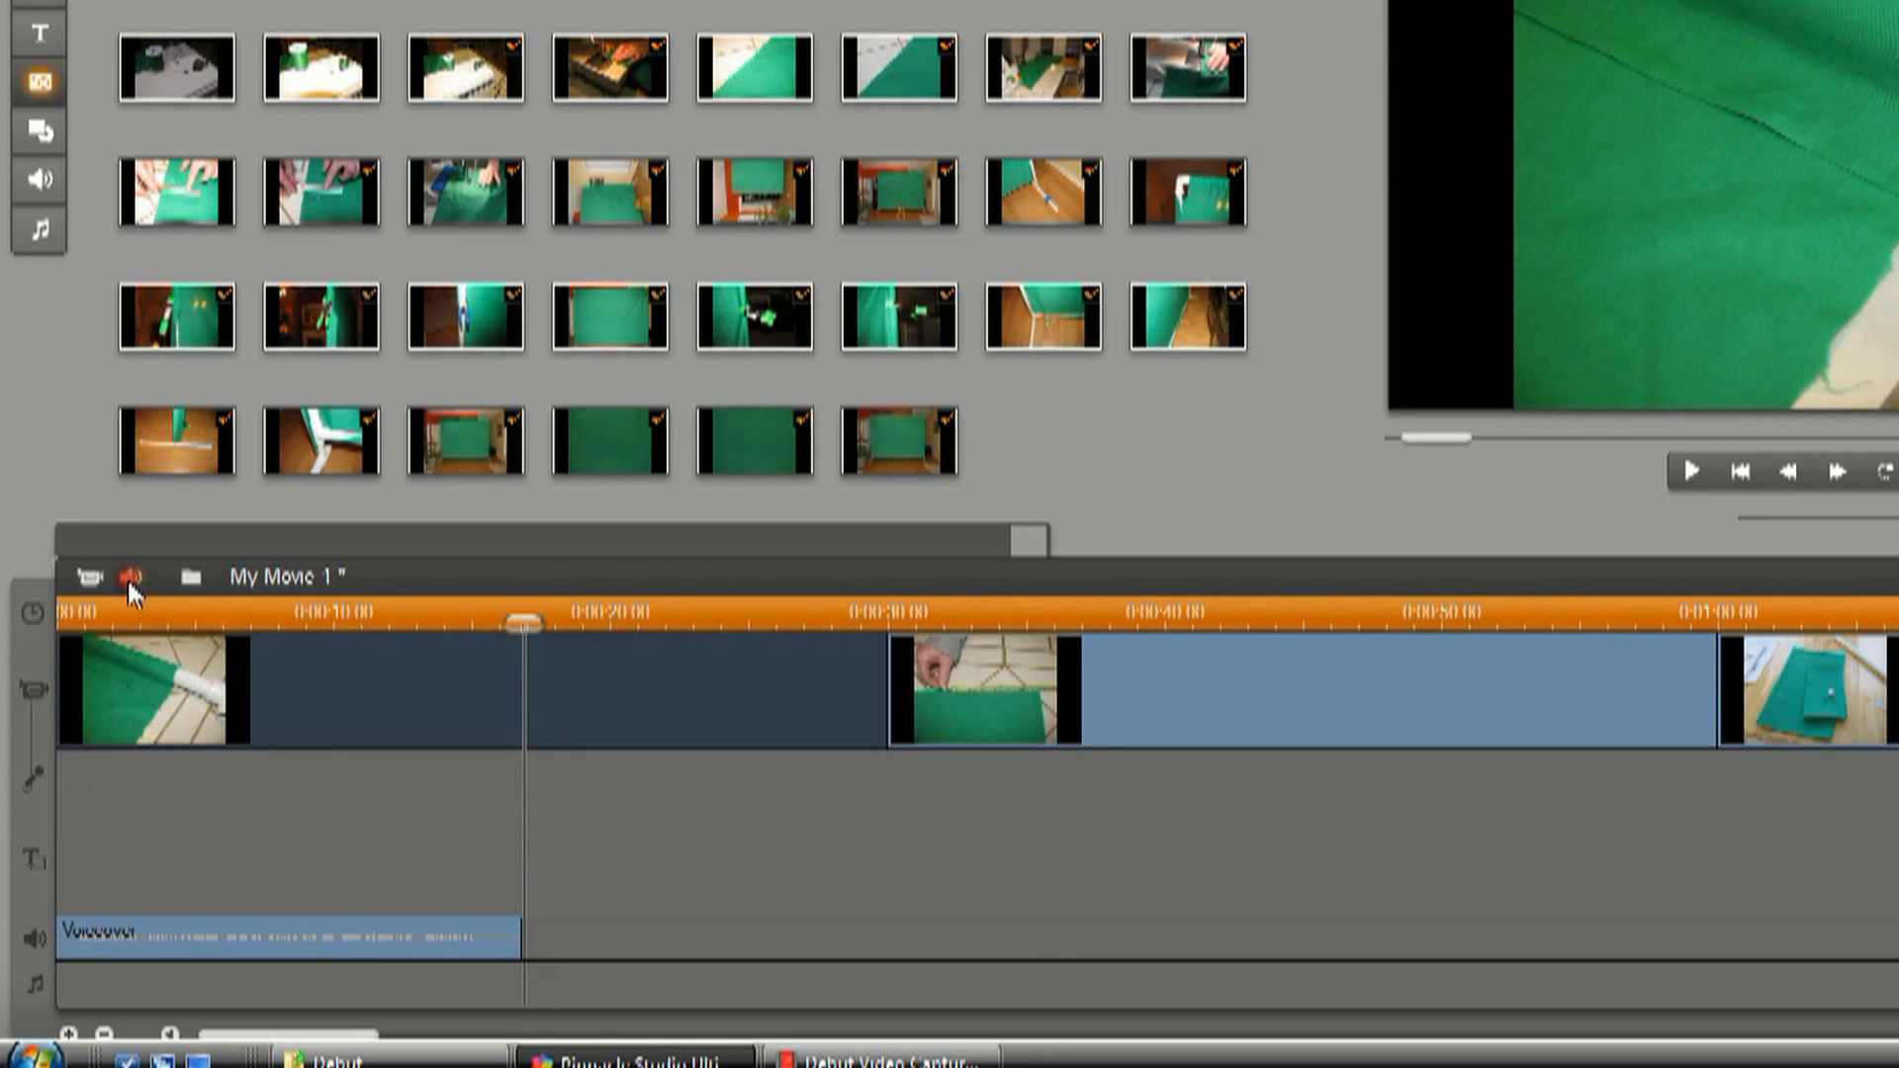
left_click(130, 577)
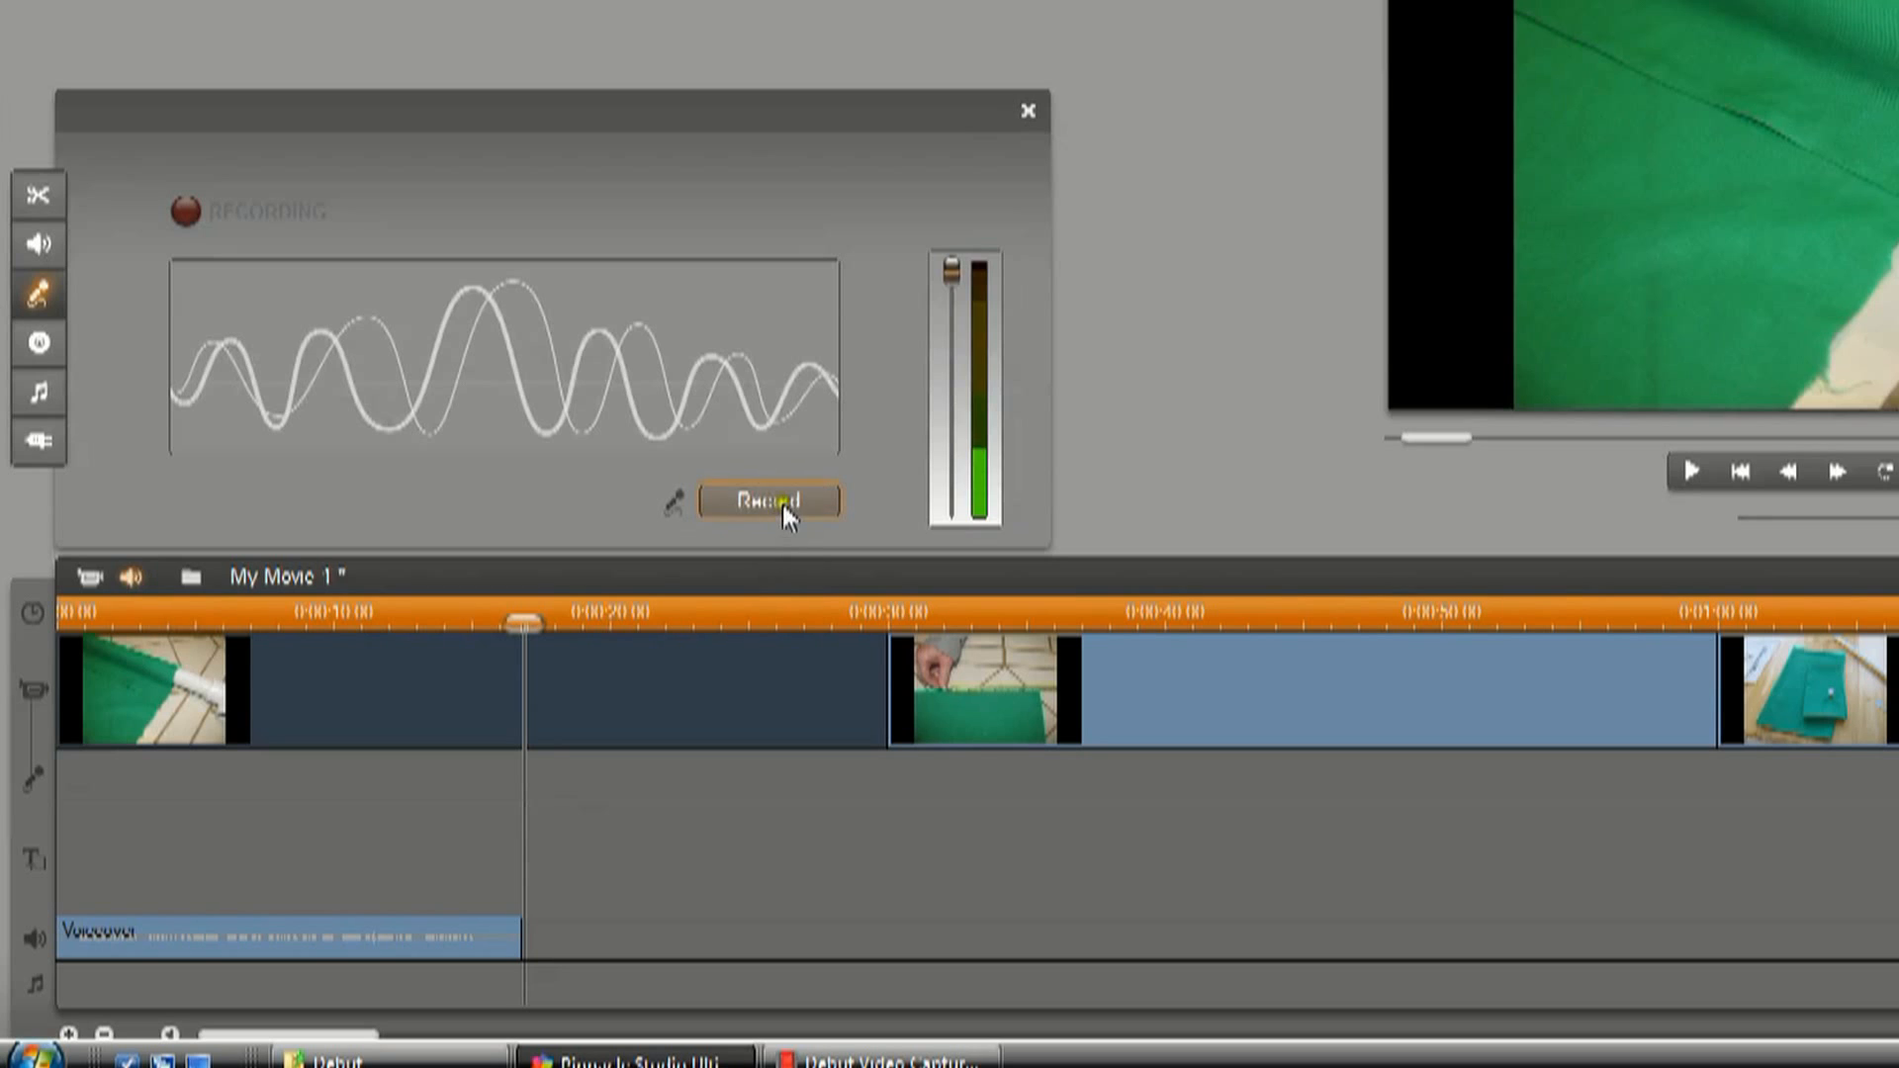
Play the last two seconds of the voiceover to hear where the speech ends.
left_click(522, 618)
left_click_drag(523, 617, 511, 617)
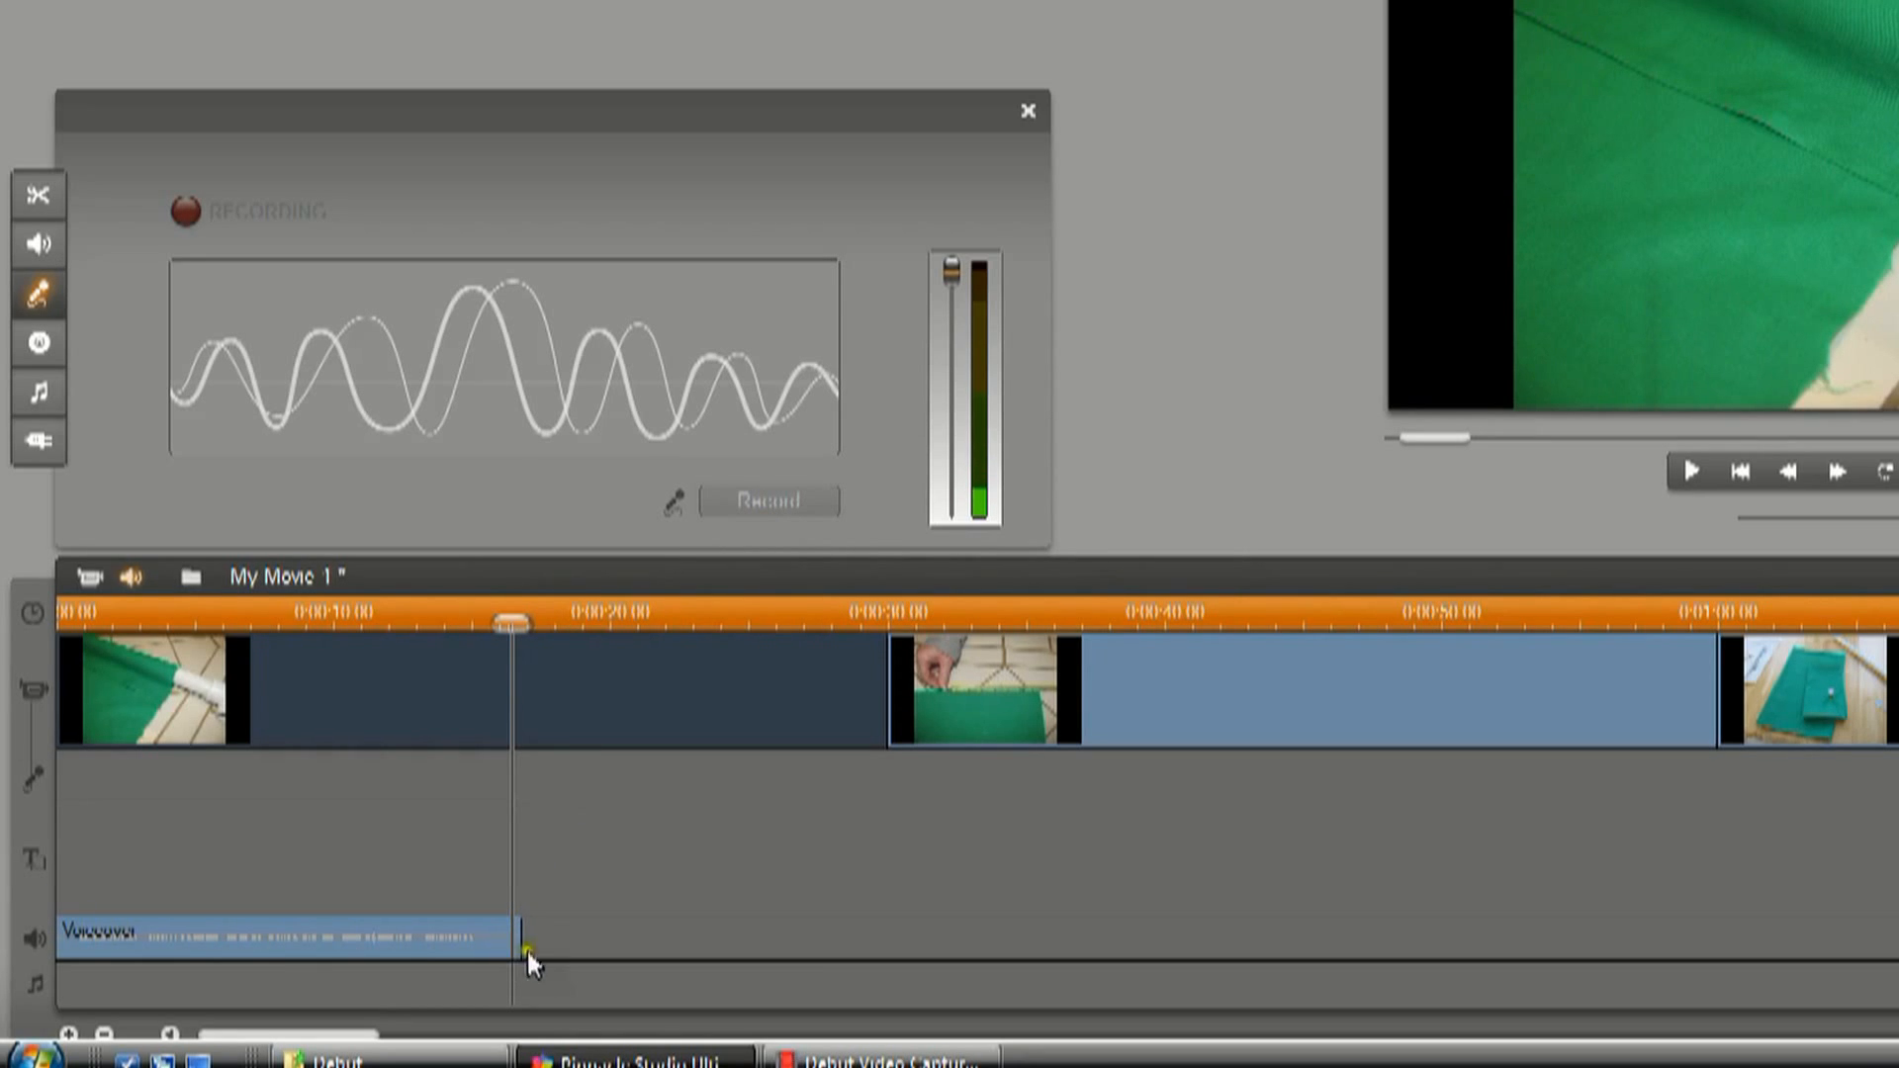
left_click_drag(512, 622, 467, 623)
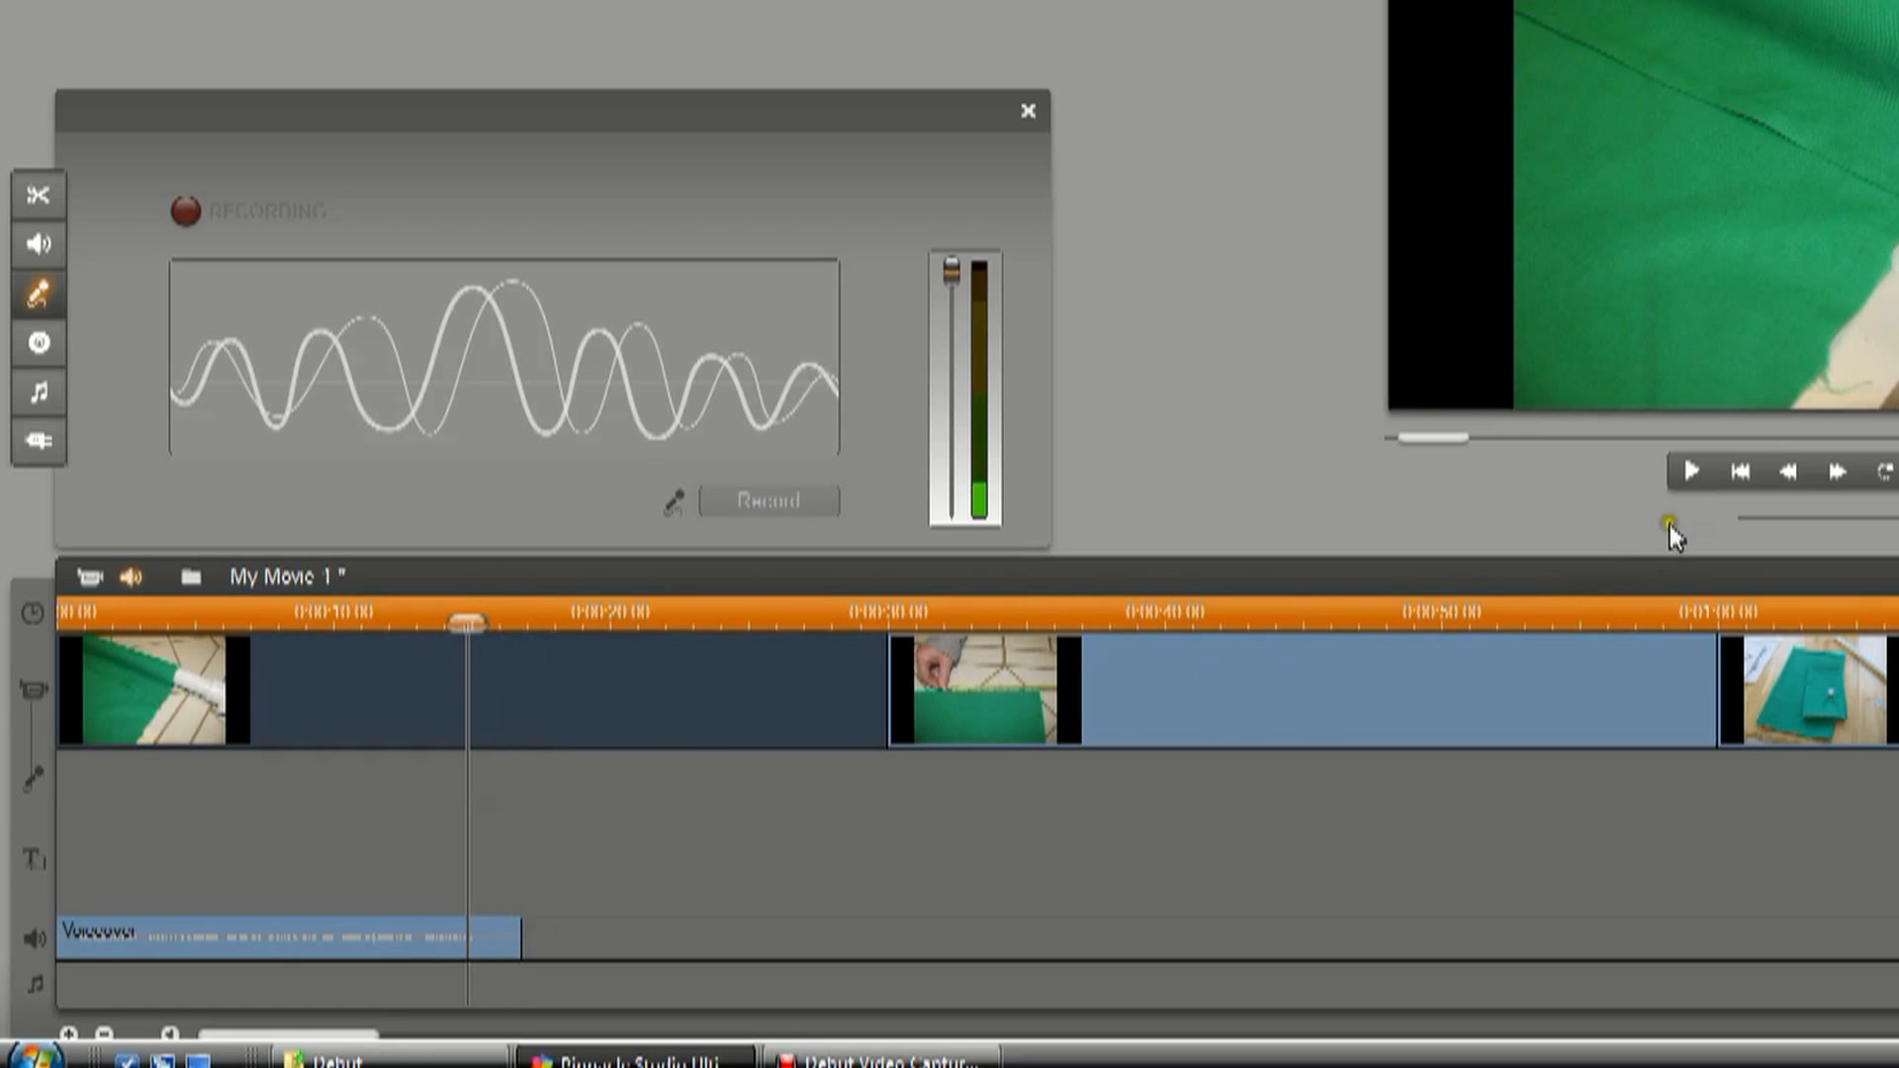
left_click(1692, 475)
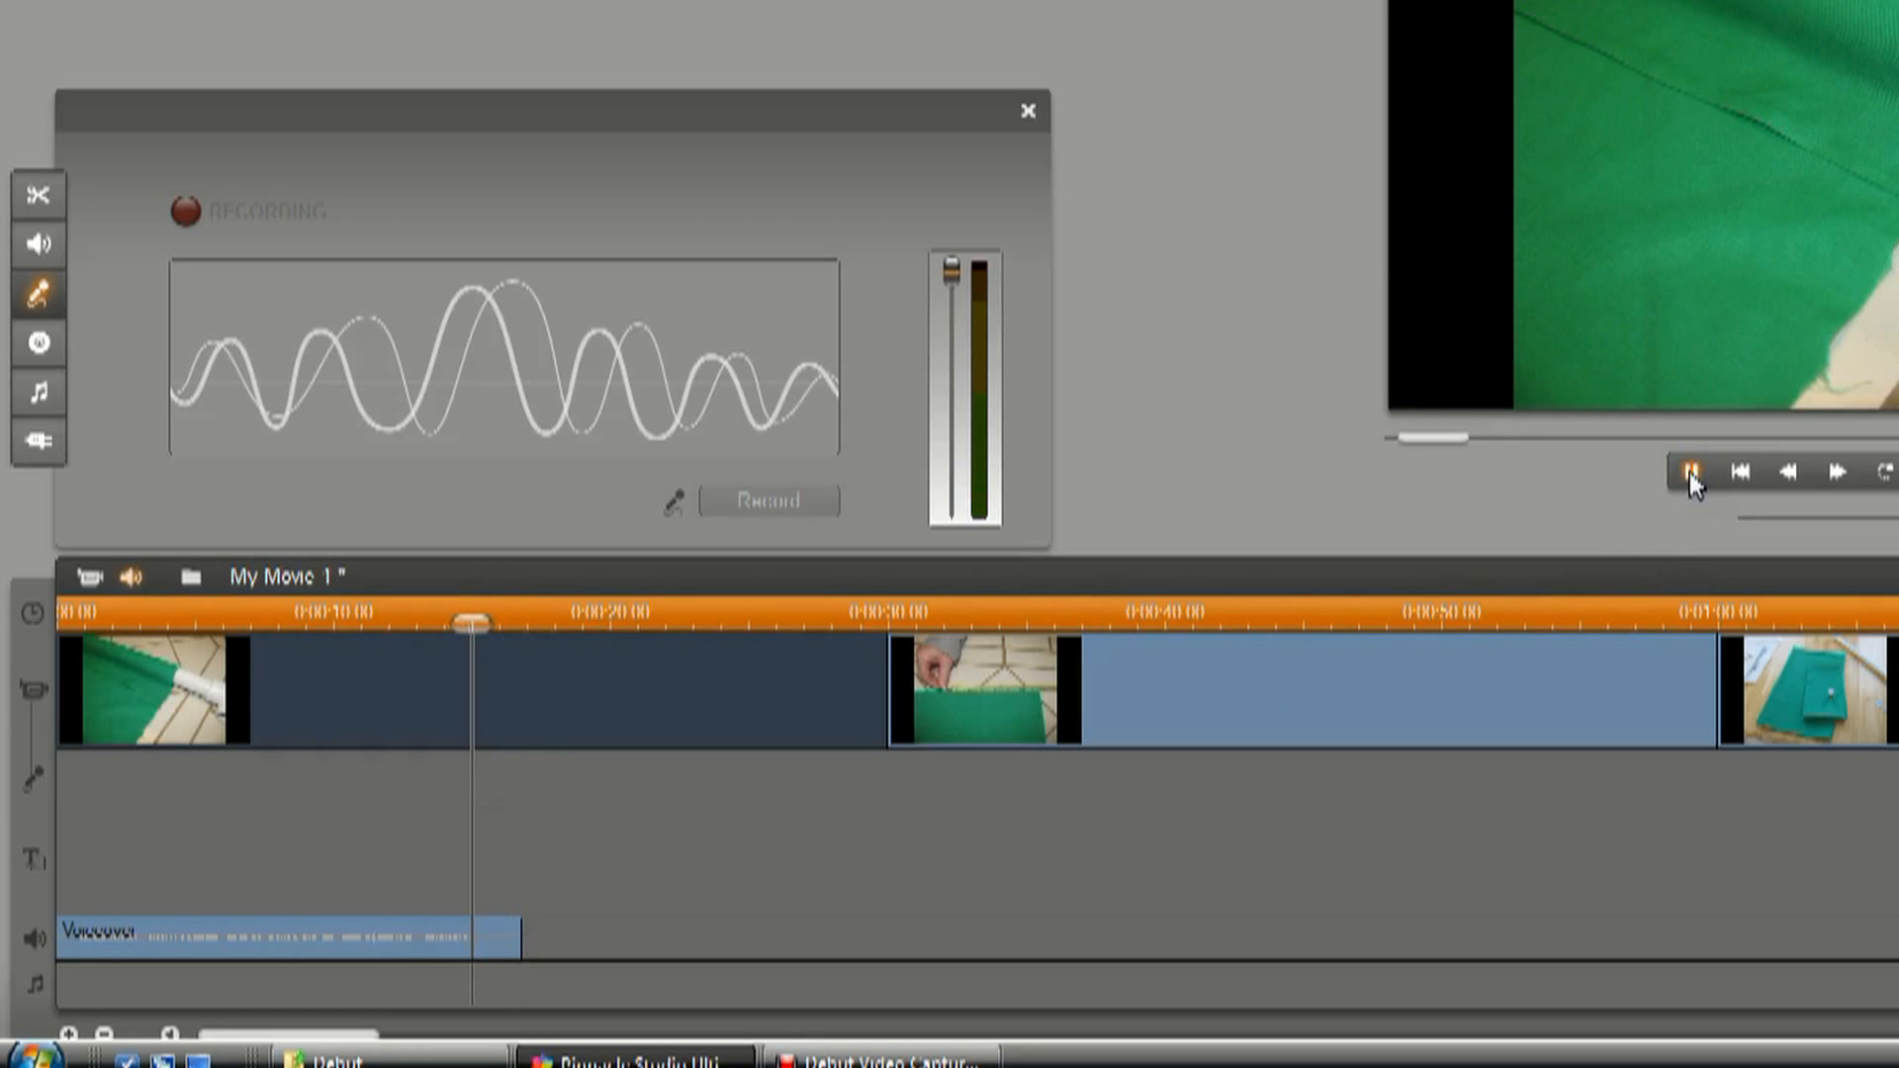
left_click(1692, 477)
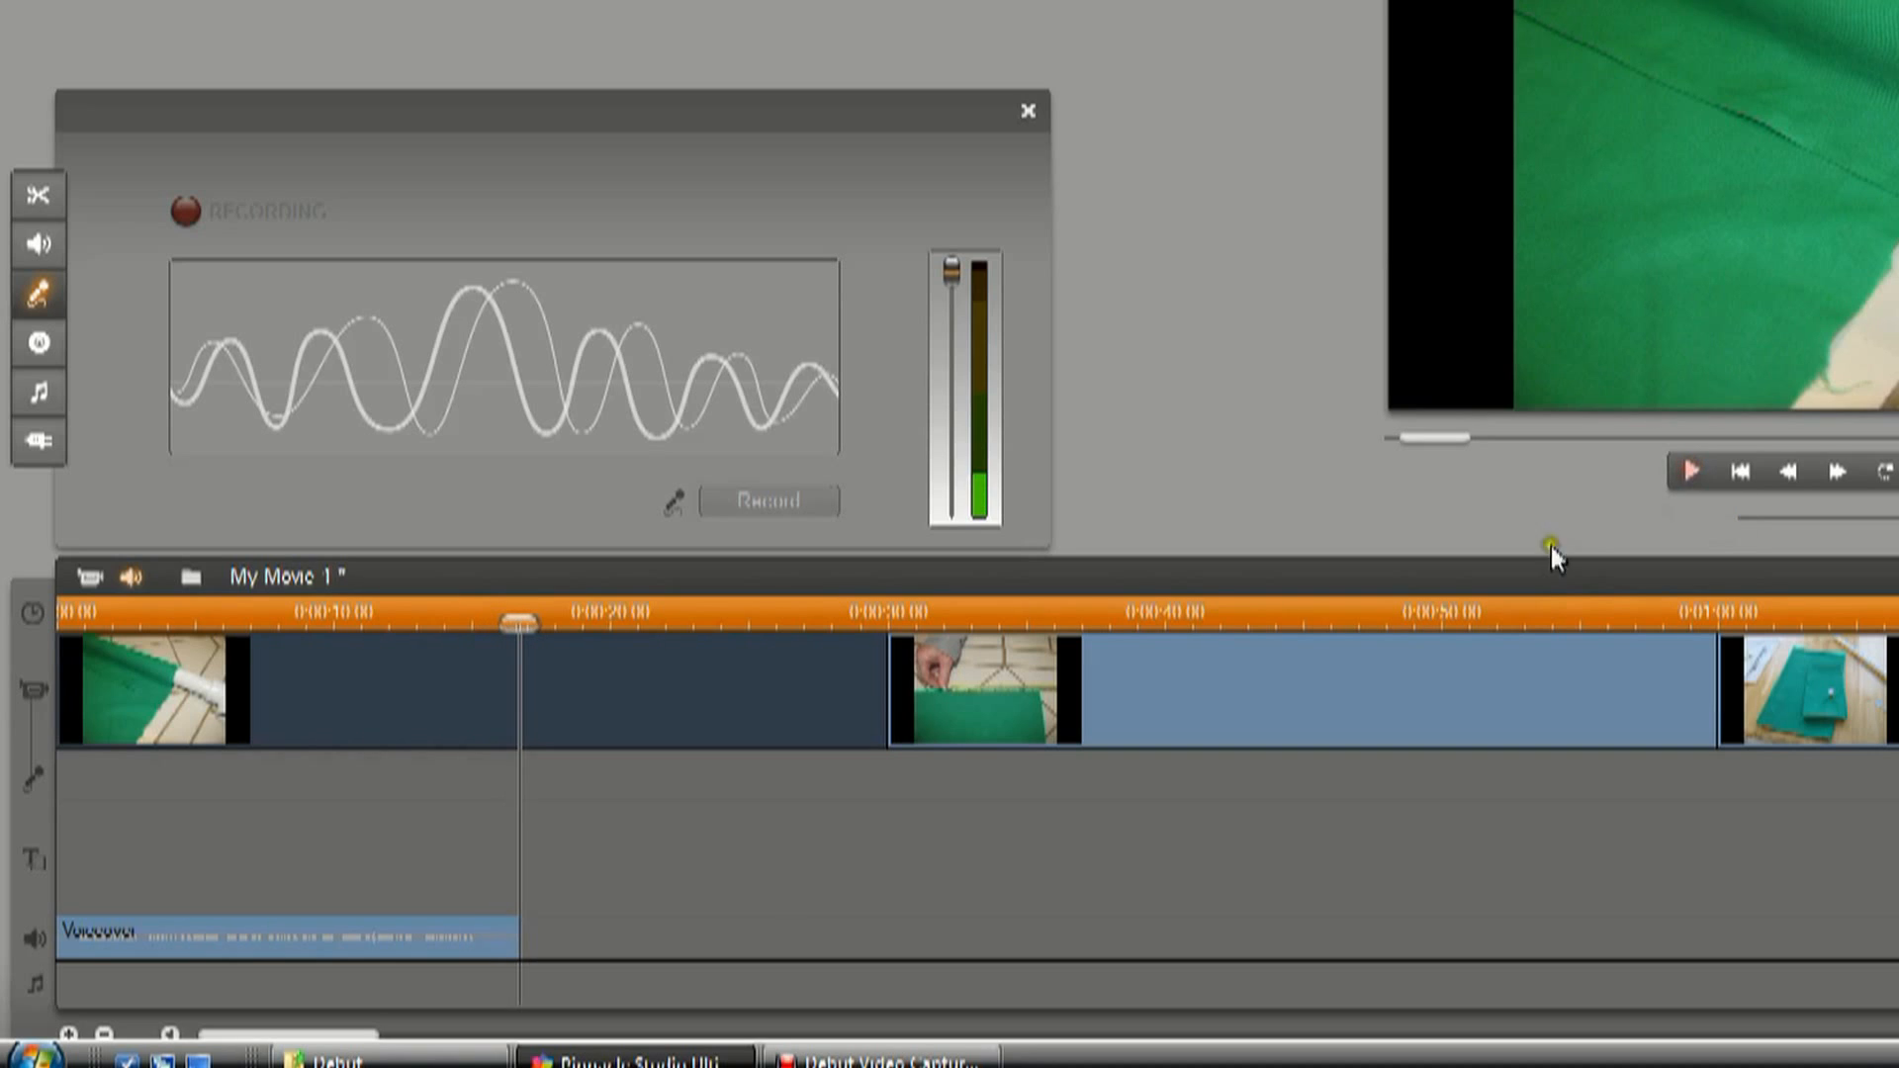
Split the voiceover at 0:00:15.23 and delete the short piece after the split.
left_click_drag(528, 617, 492, 616)
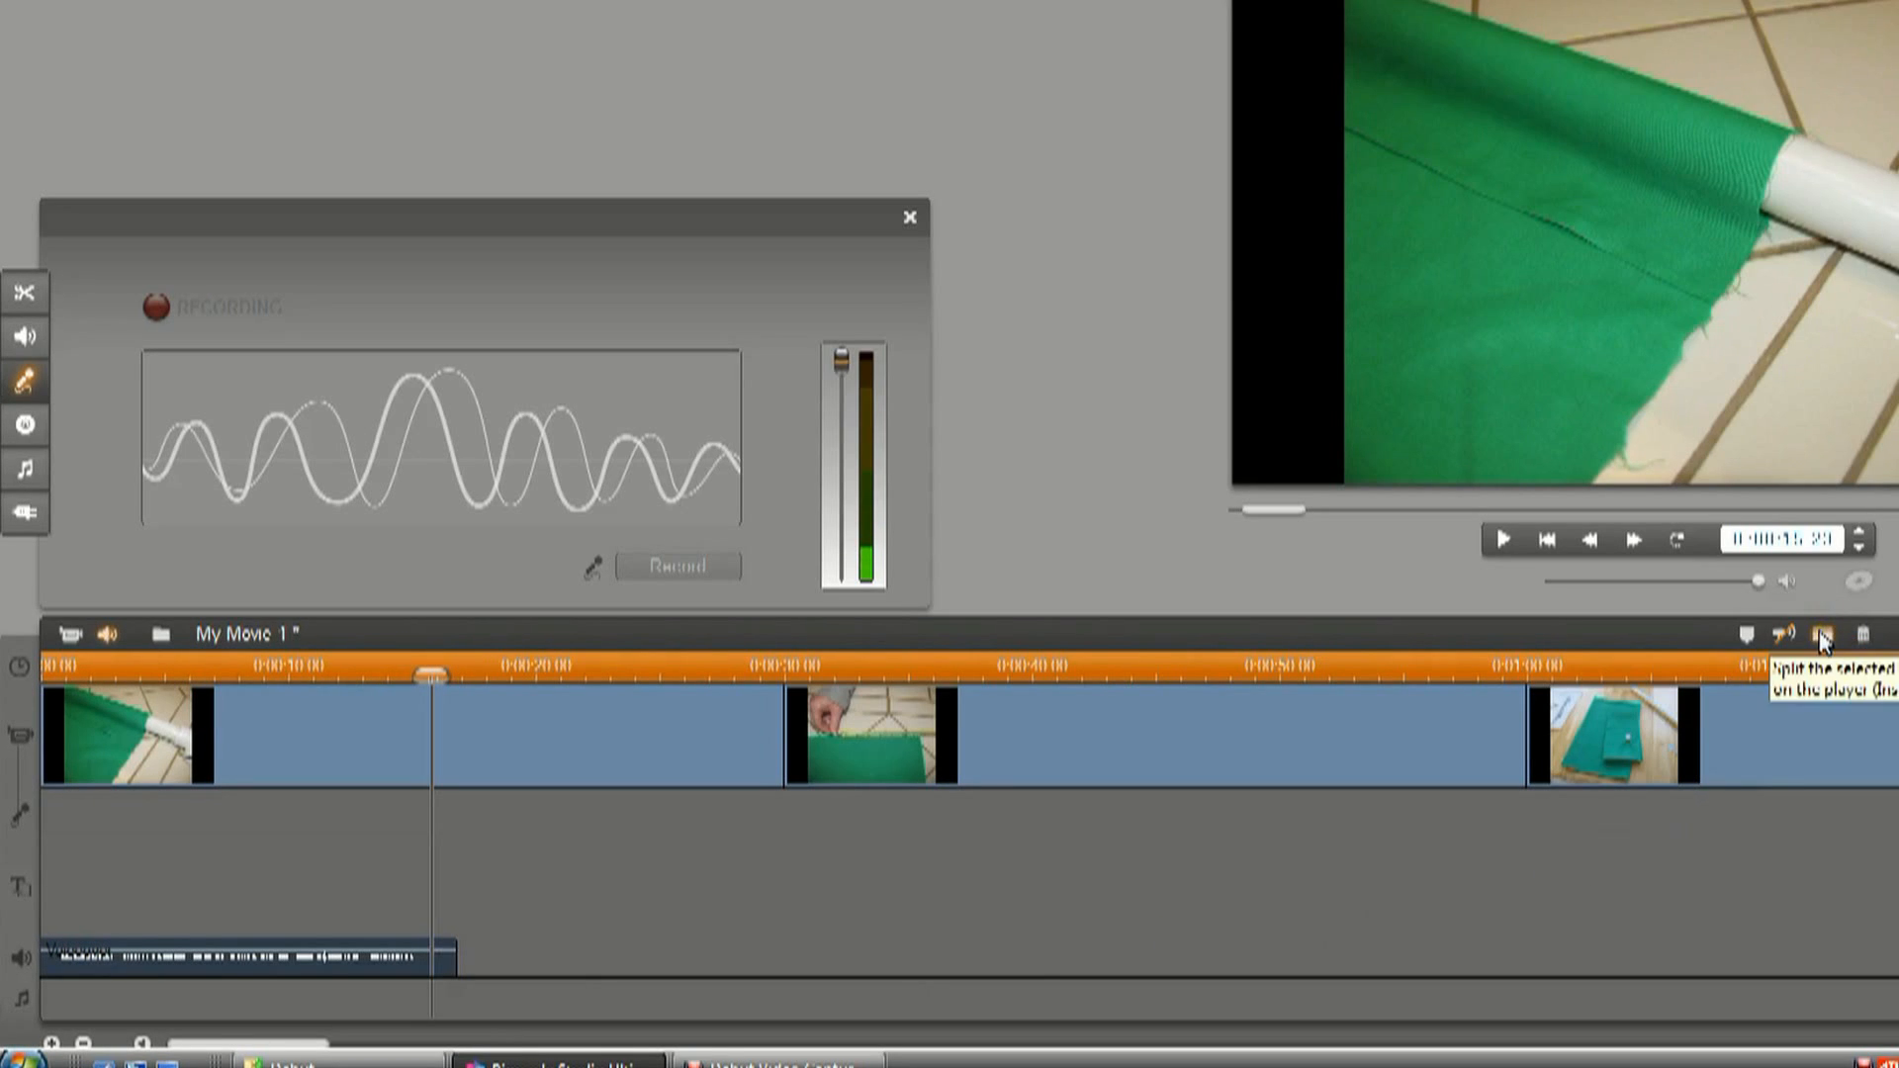
left_click(1825, 634)
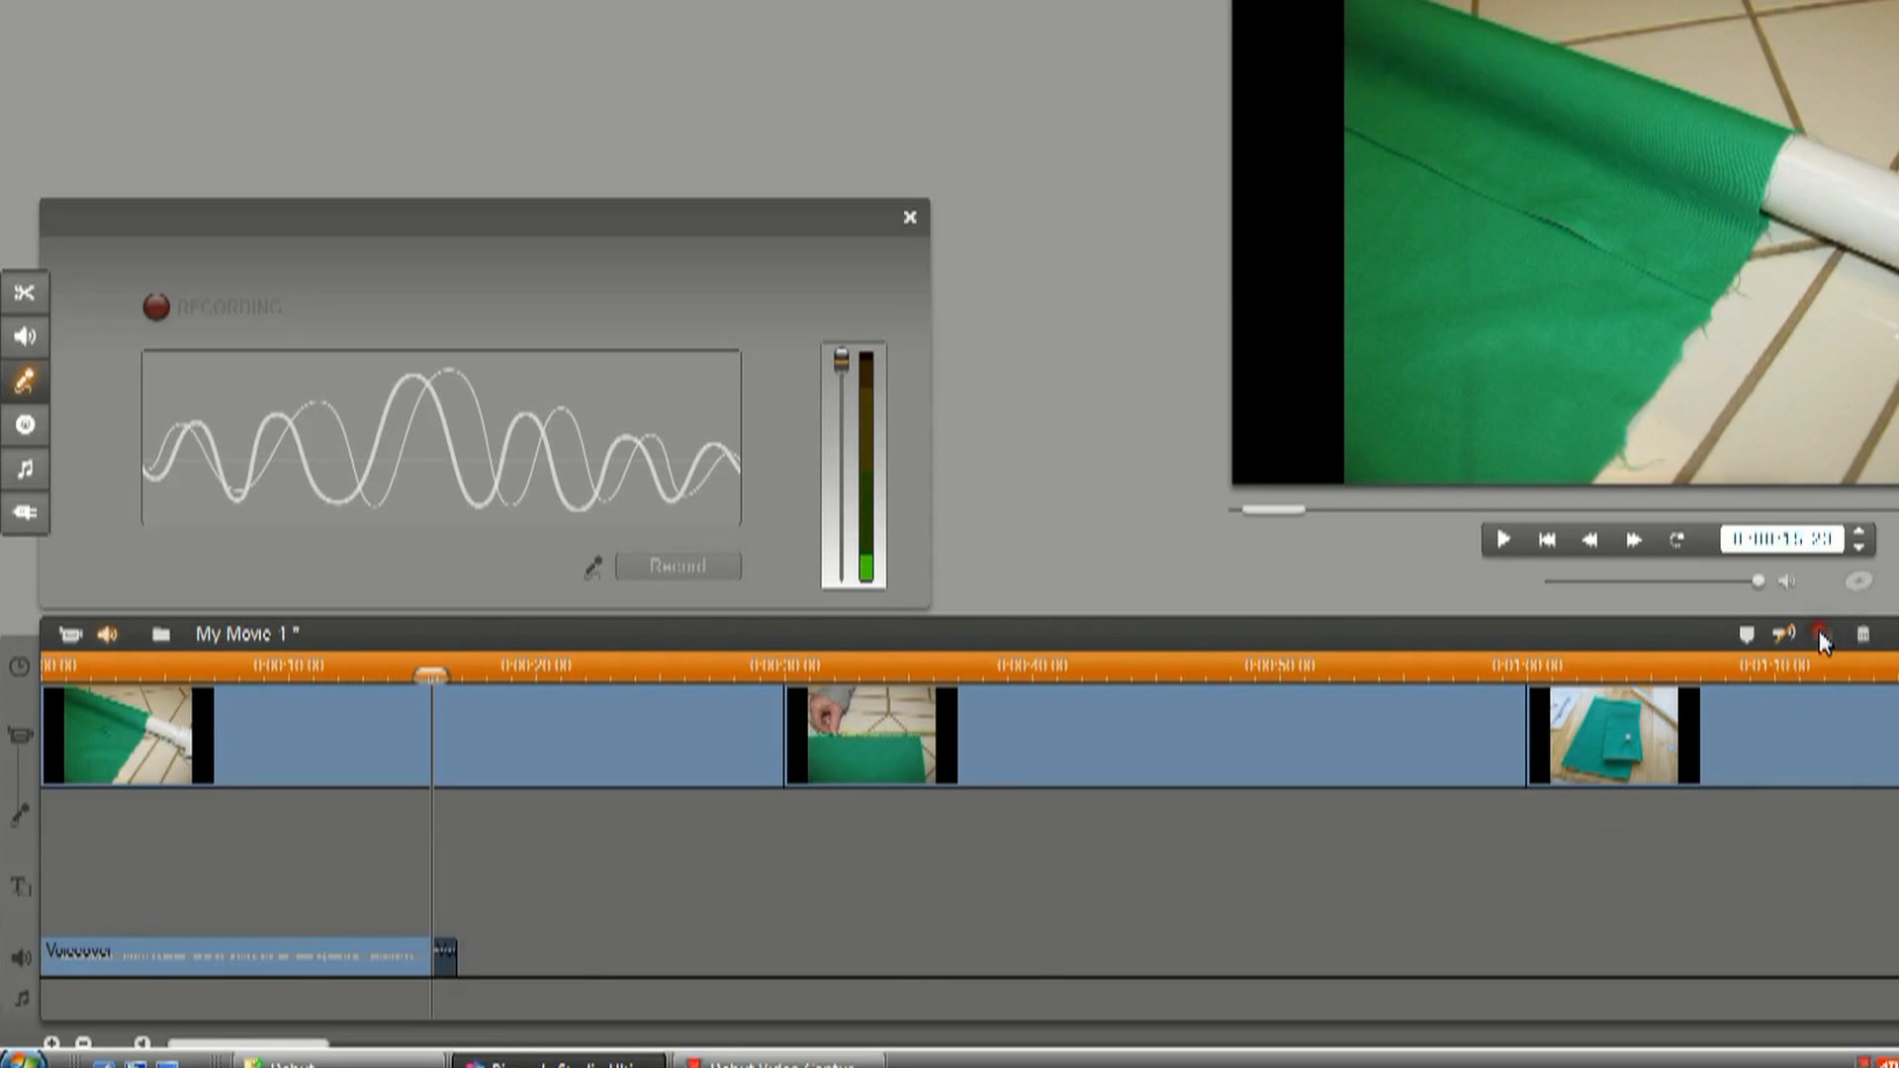
right_click(445, 955)
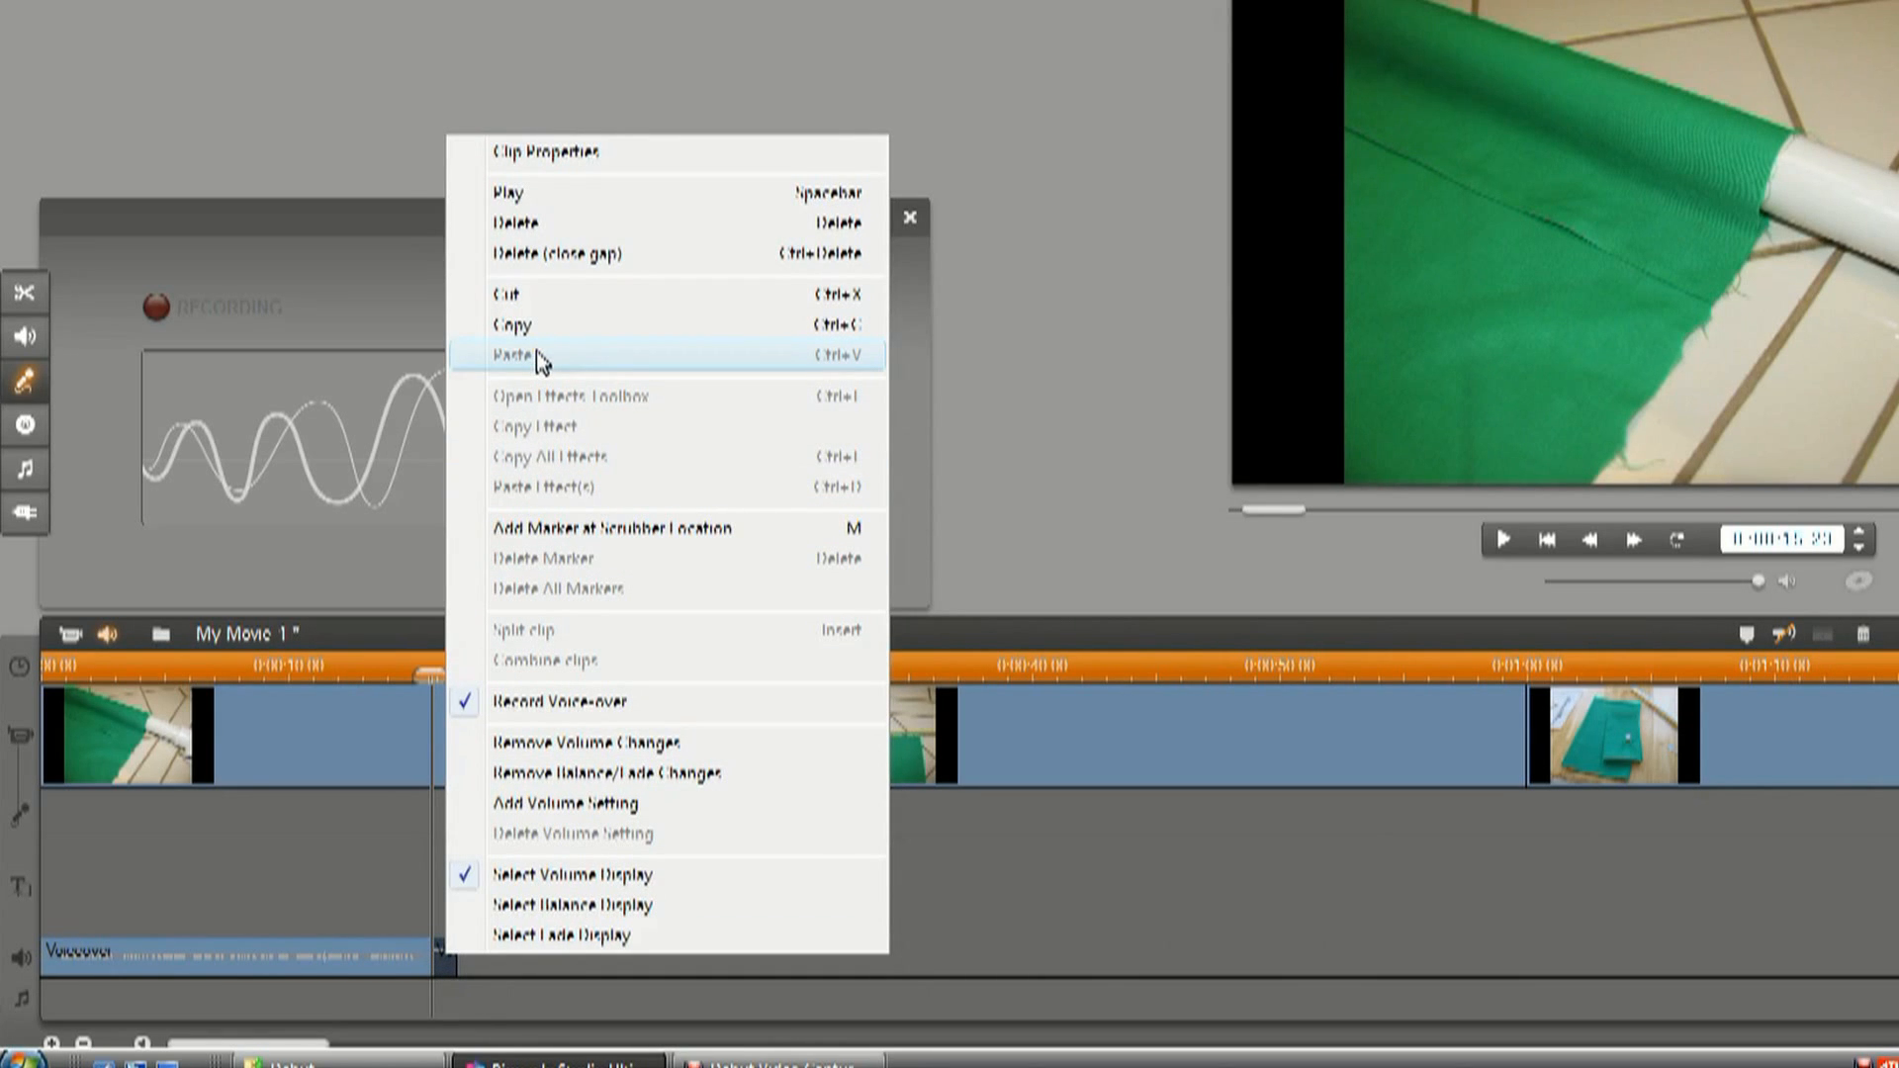
left_click(536, 224)
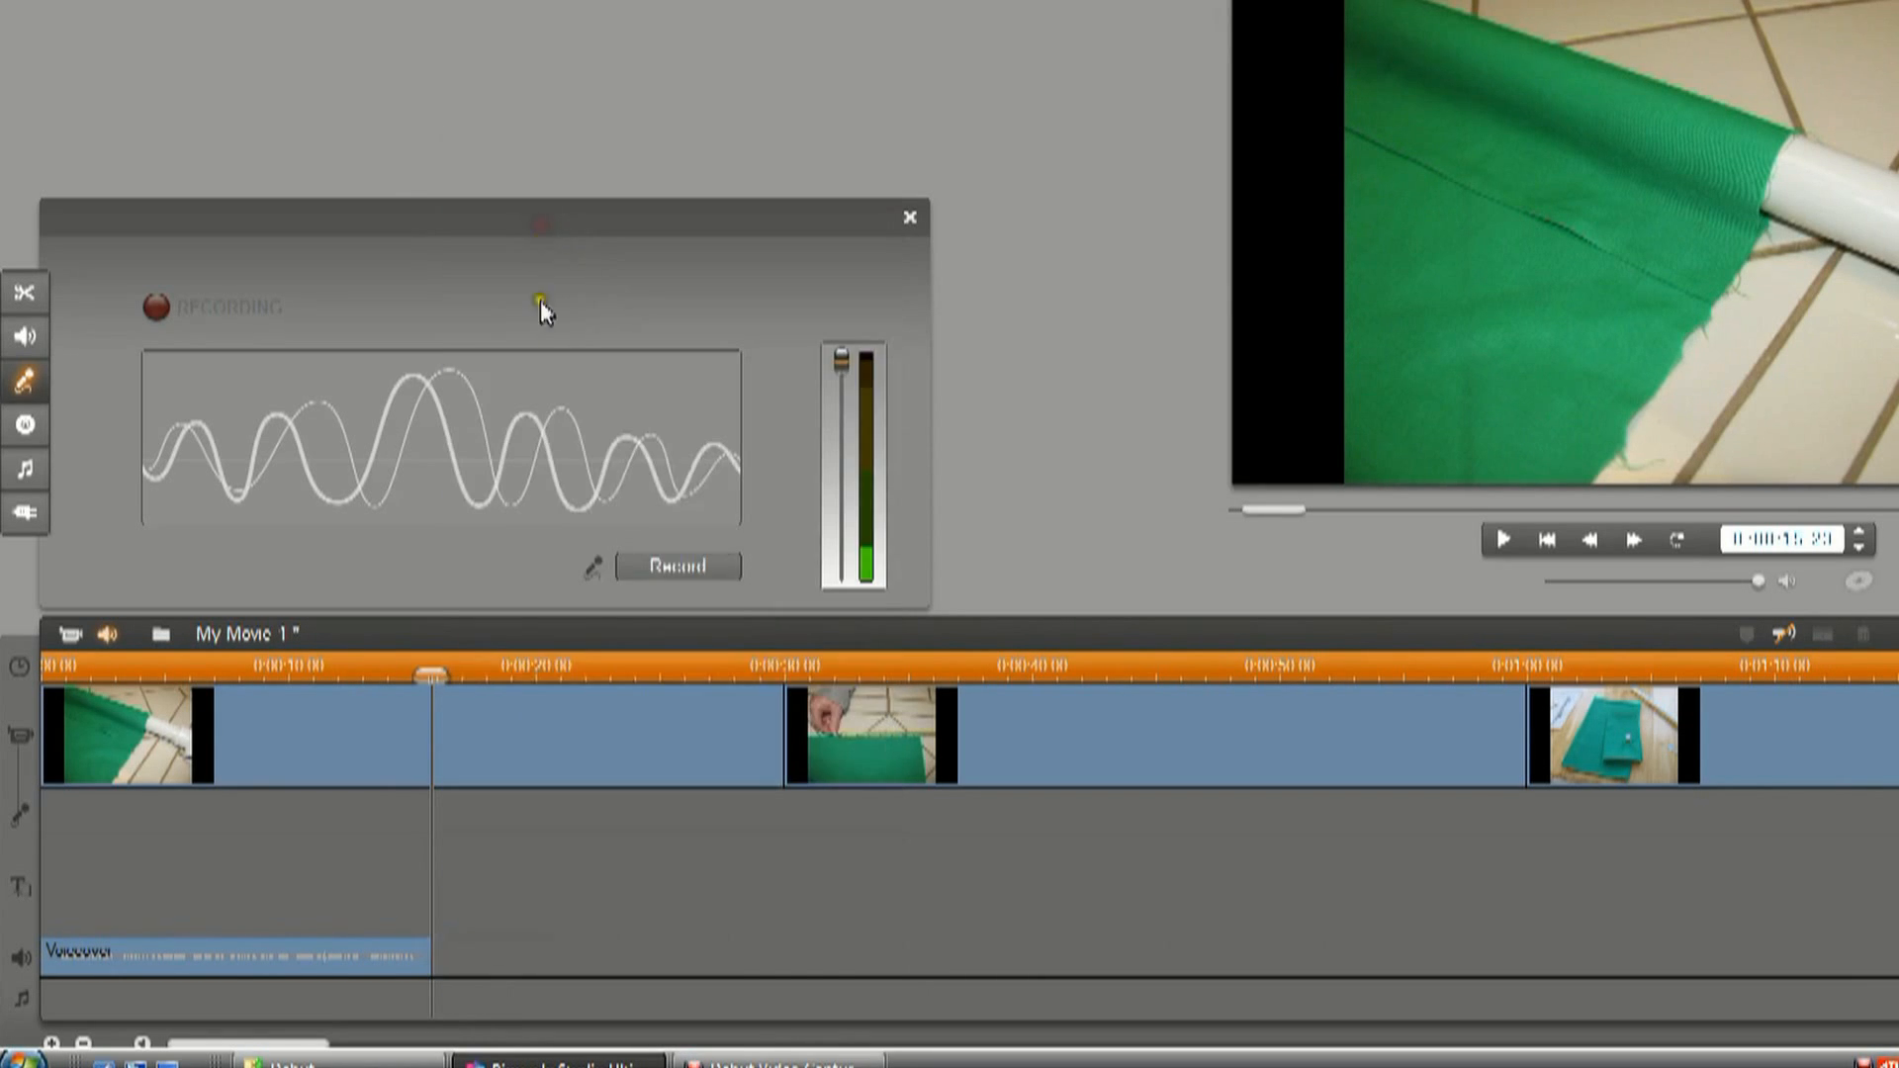
Split the first picture at the voiceover's end, 0:00:15.23, and delete the remainder without leaving a gap.
left_click(436, 738)
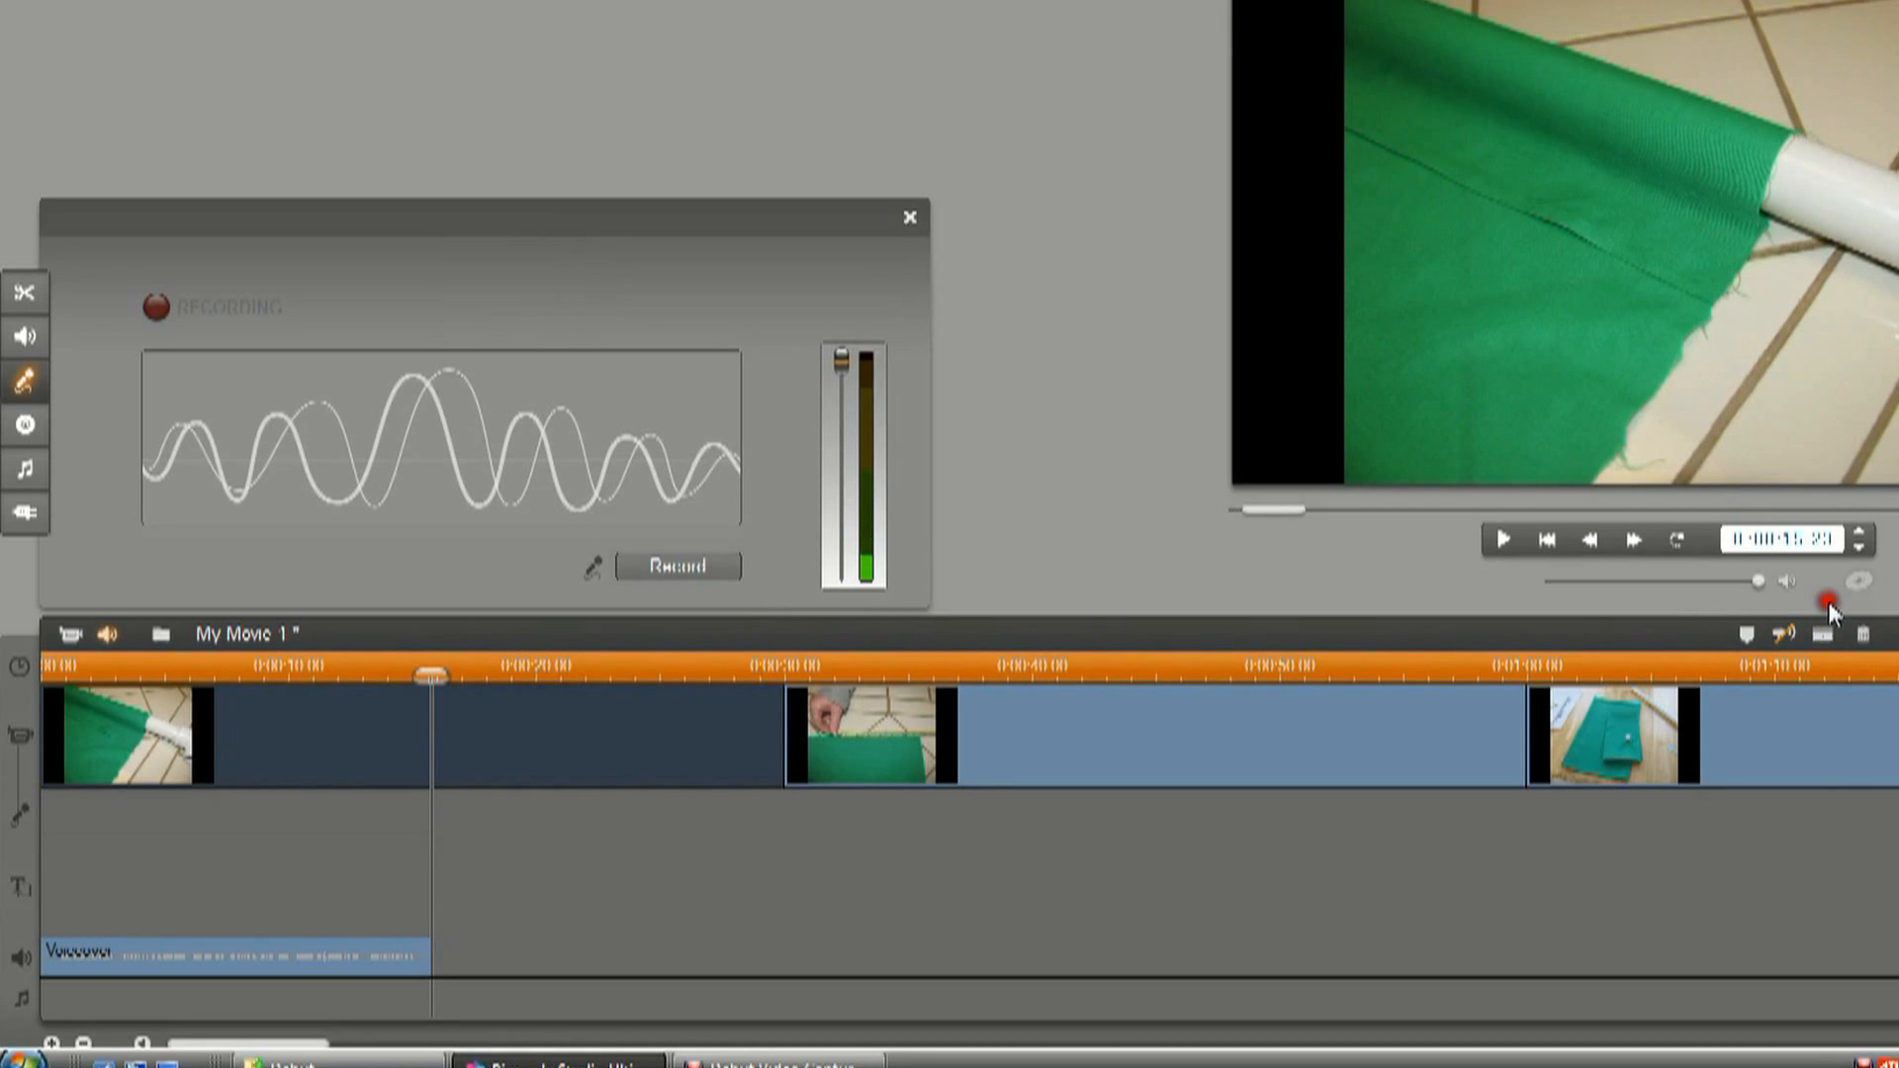
left_click(1824, 634)
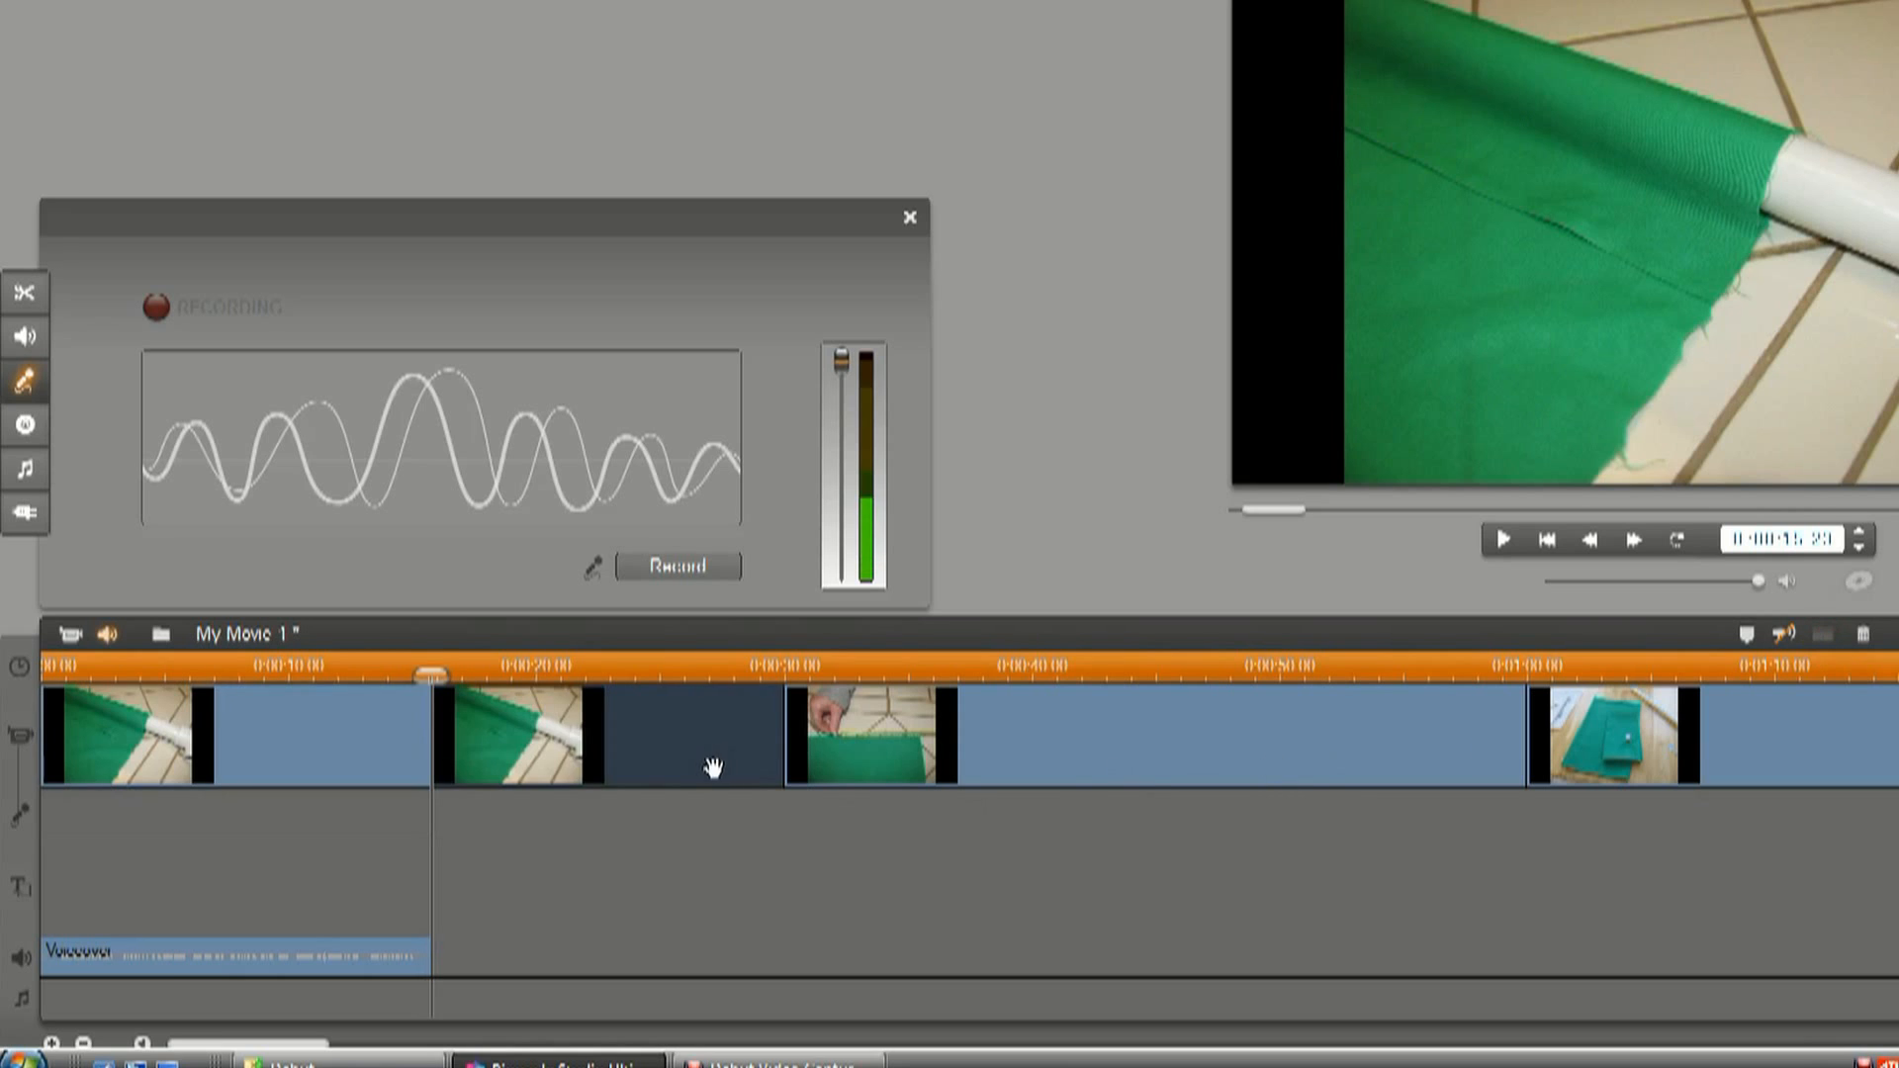
right_click(663, 747)
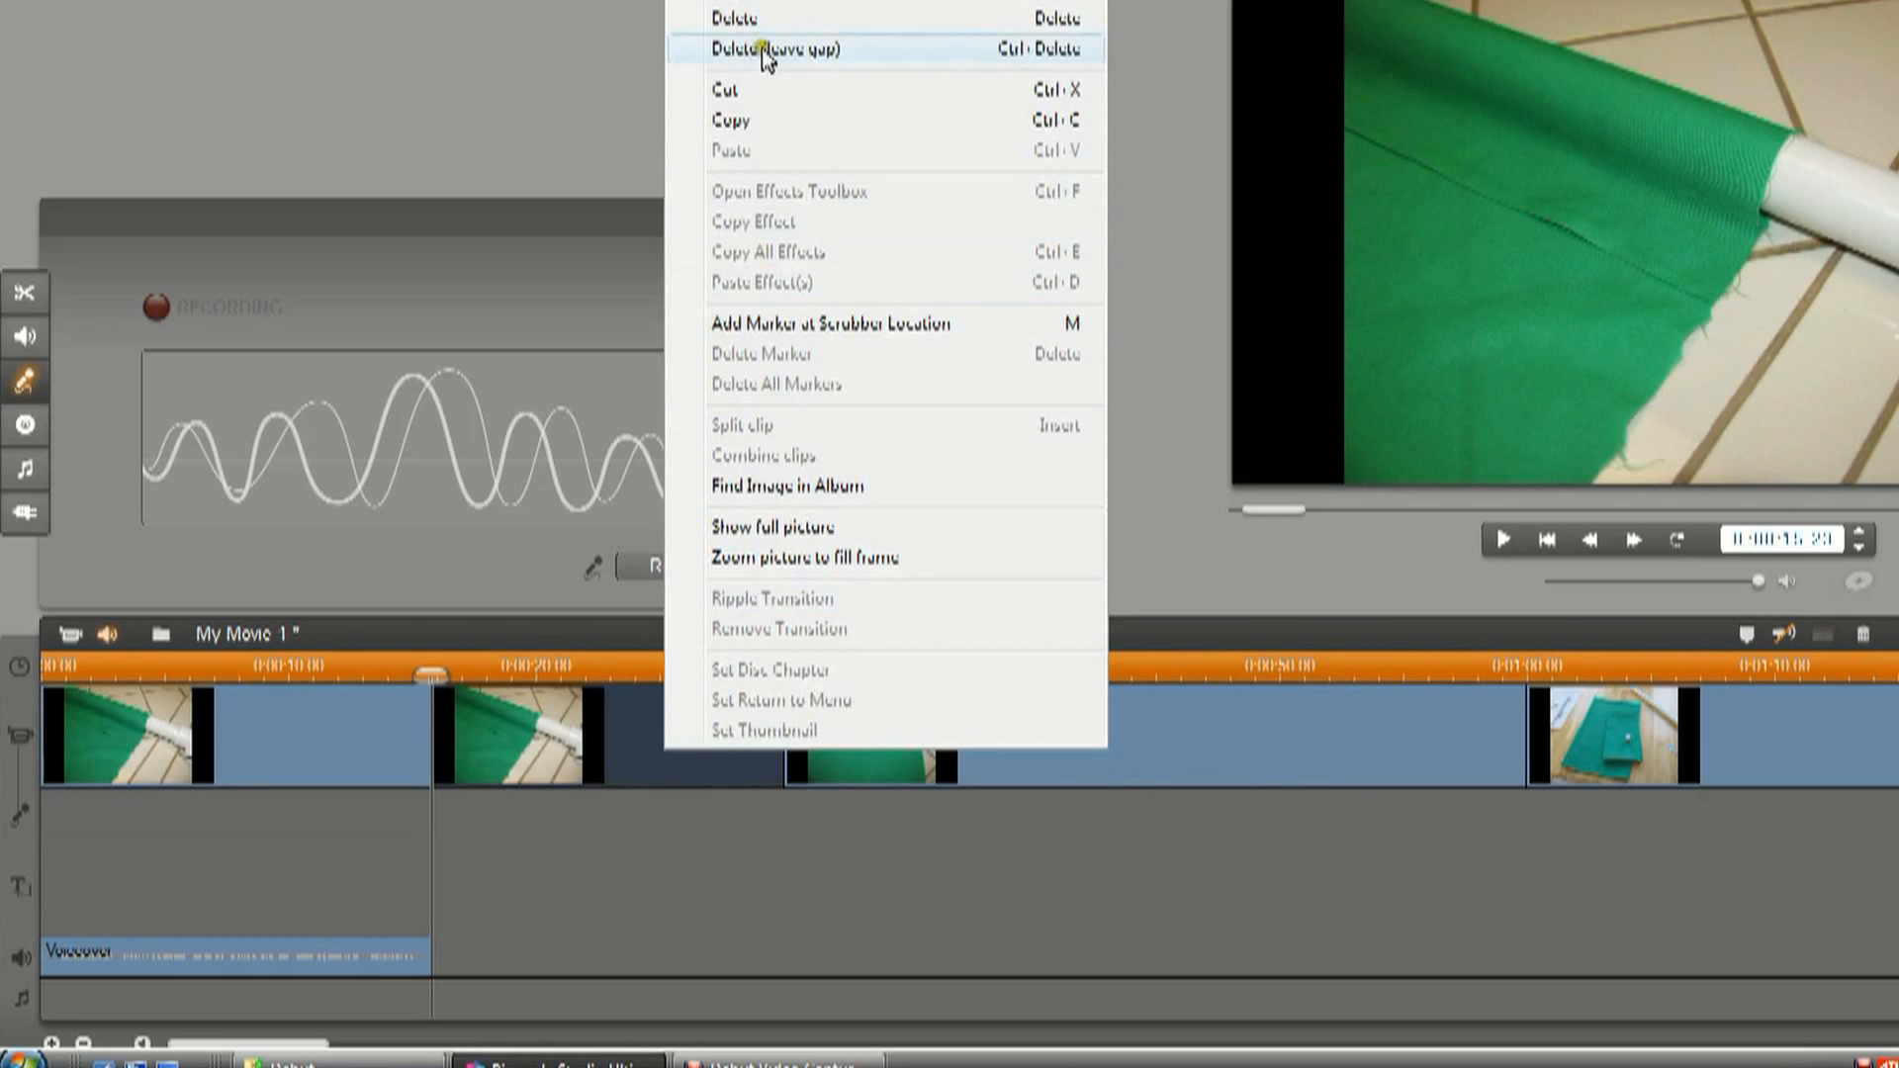
left_click(755, 22)
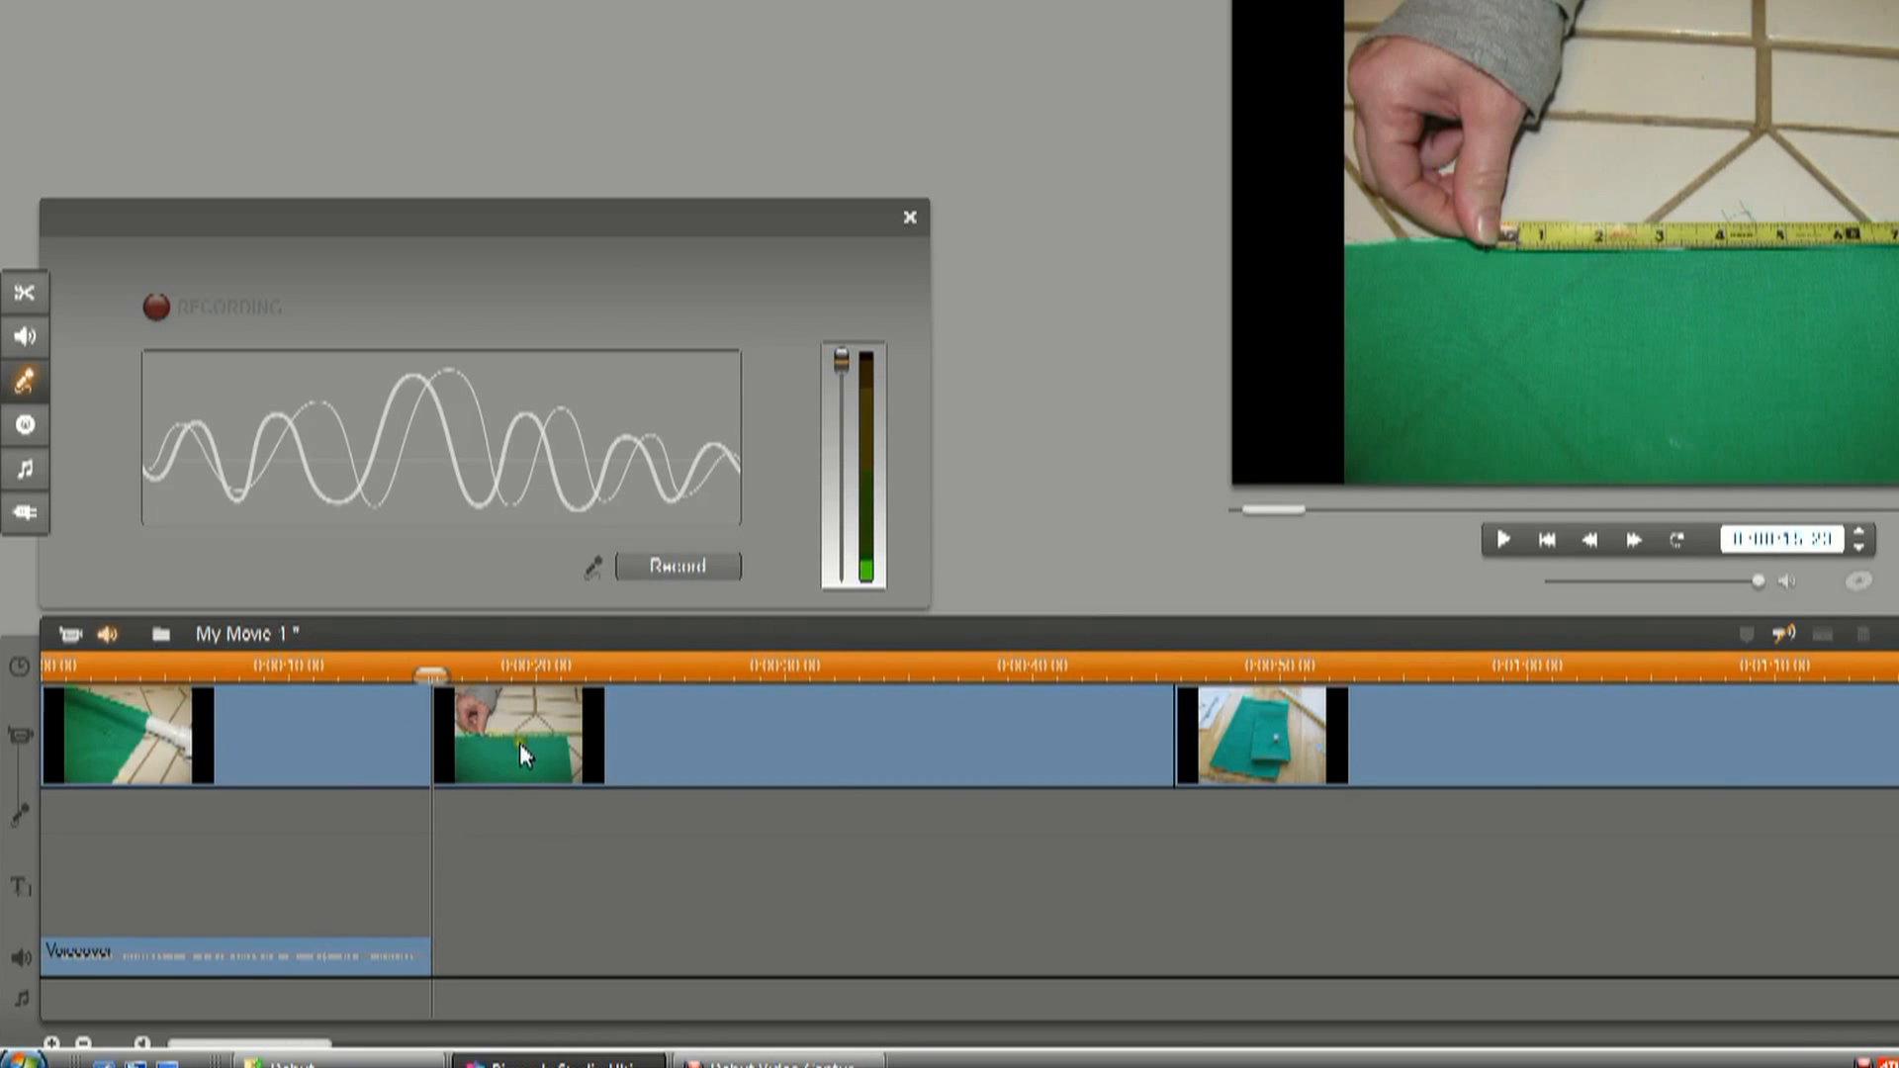
Reopen the voice-over recorder and record a second voiceover of about 16 seconds from the second picture's first frame at 0:00:15.23.
left_click(902, 219)
left_click(111, 632)
left_click(1823, 544)
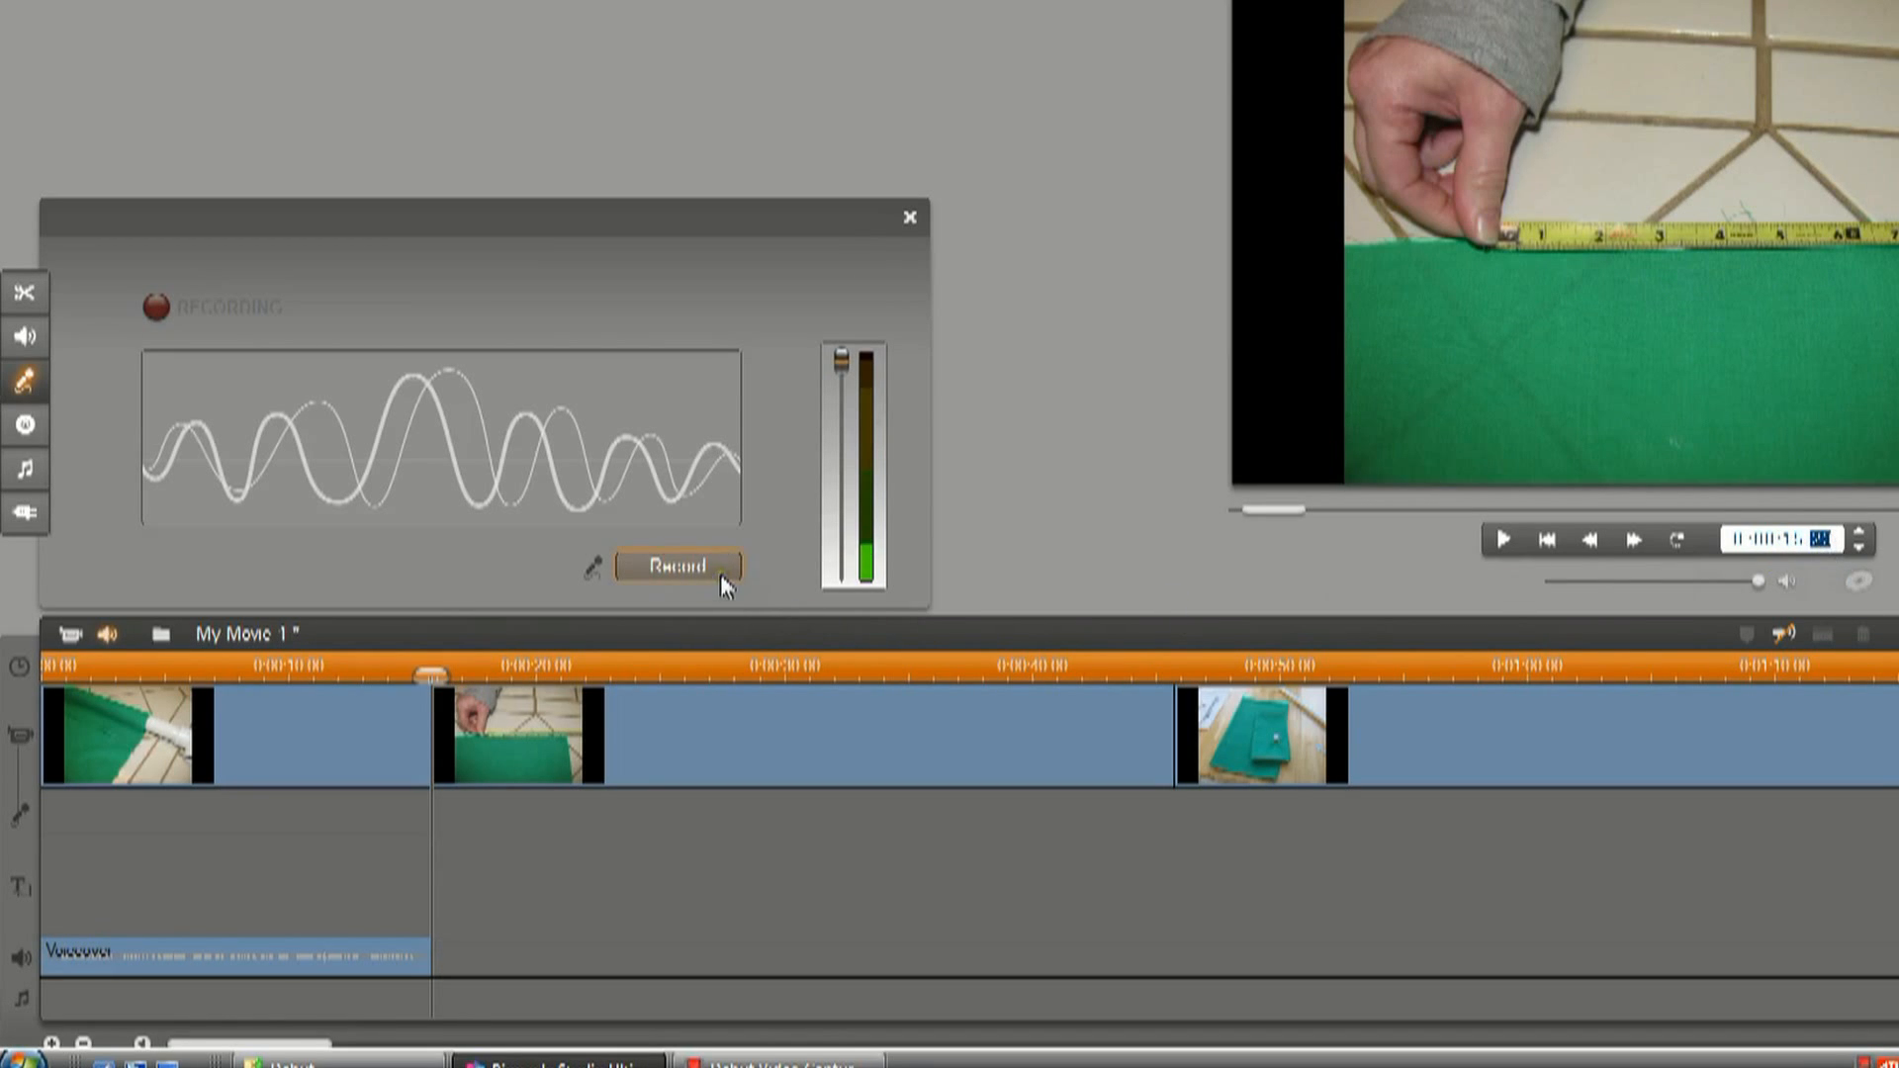
left_click(1859, 547)
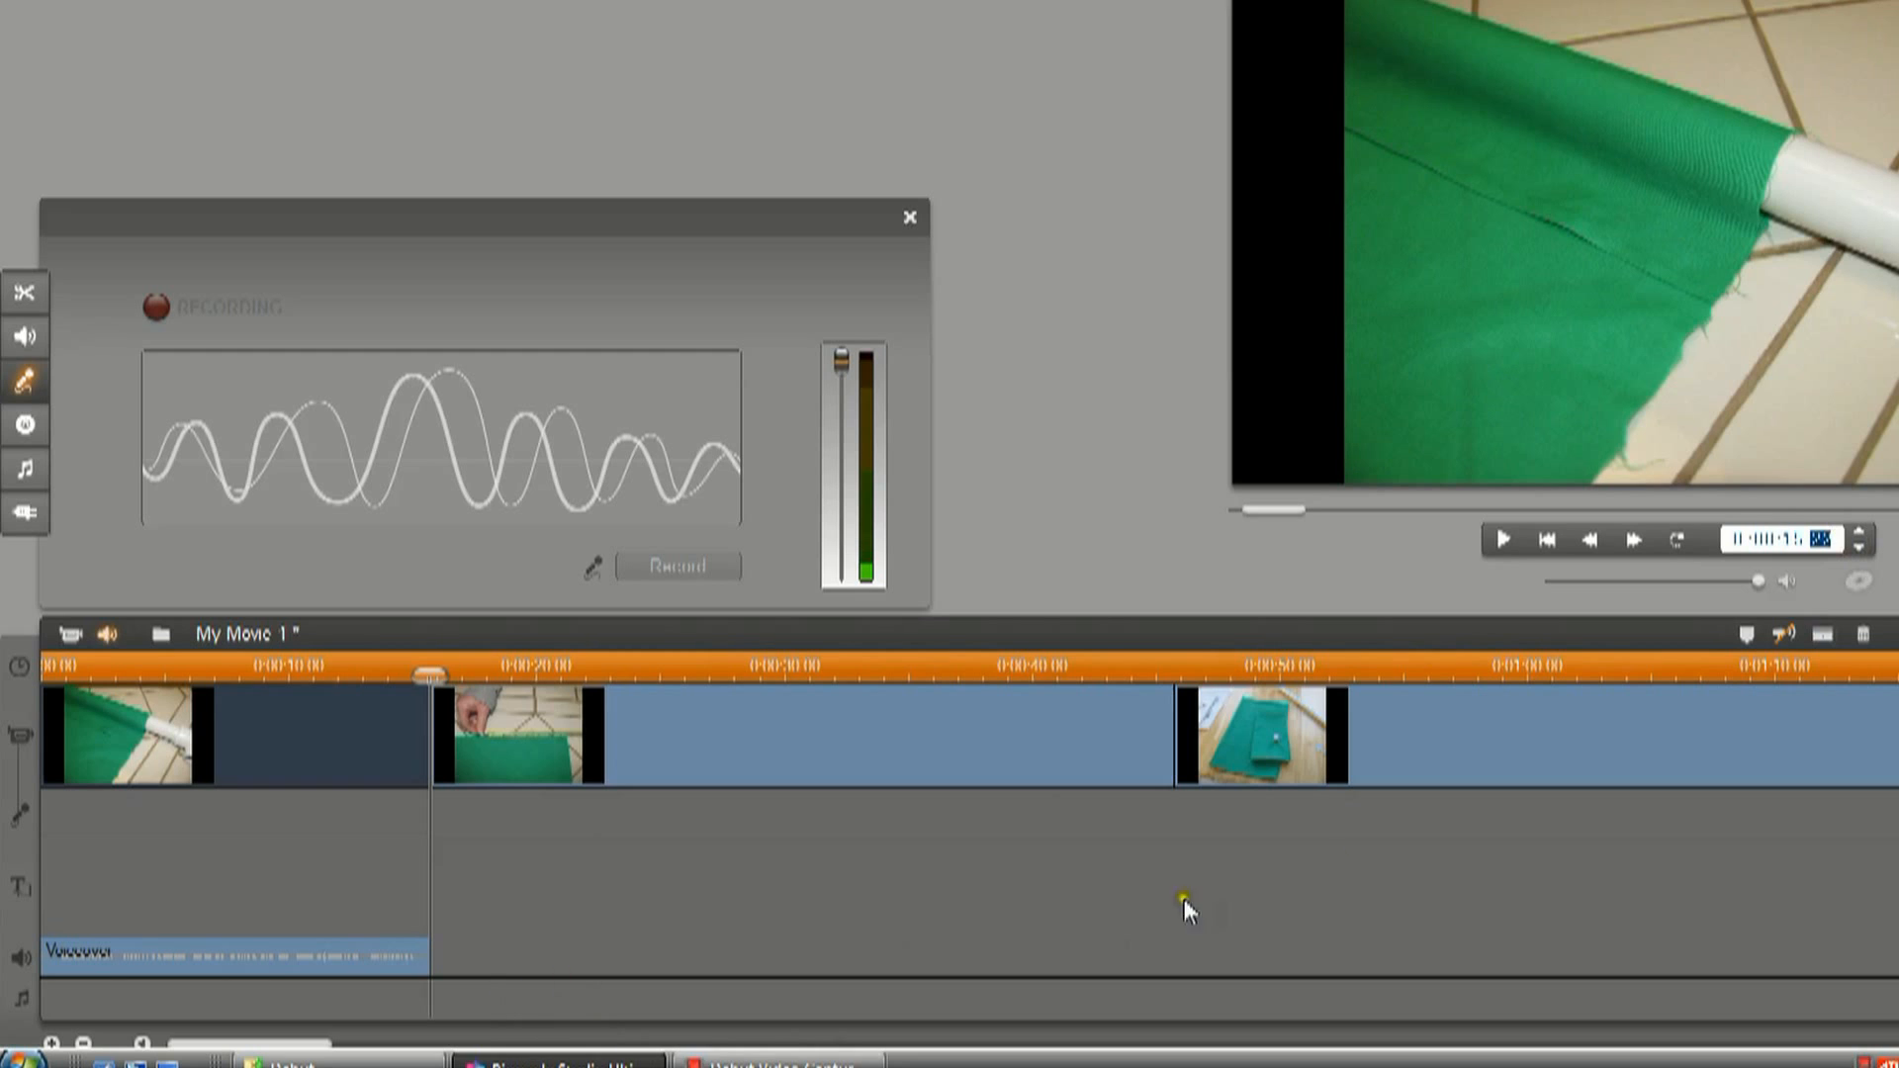
left_click(1858, 534)
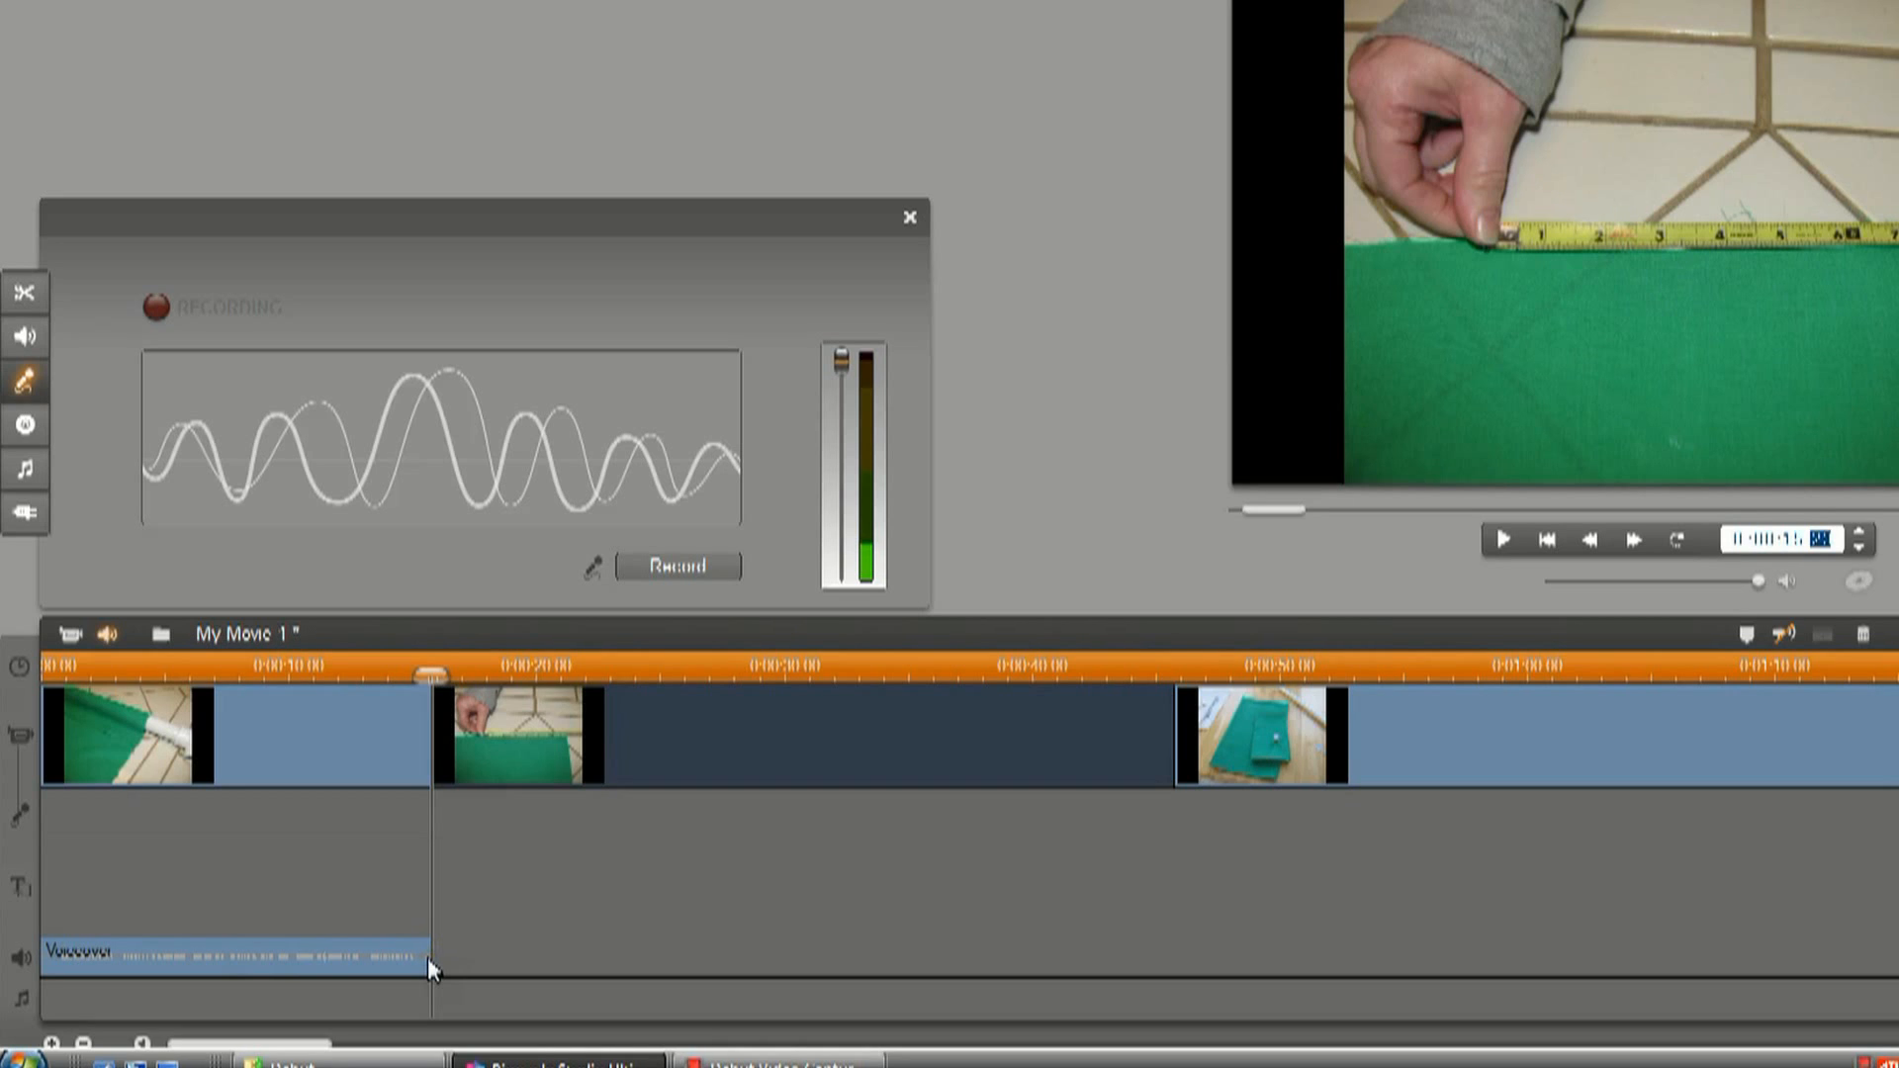
left_click(670, 563)
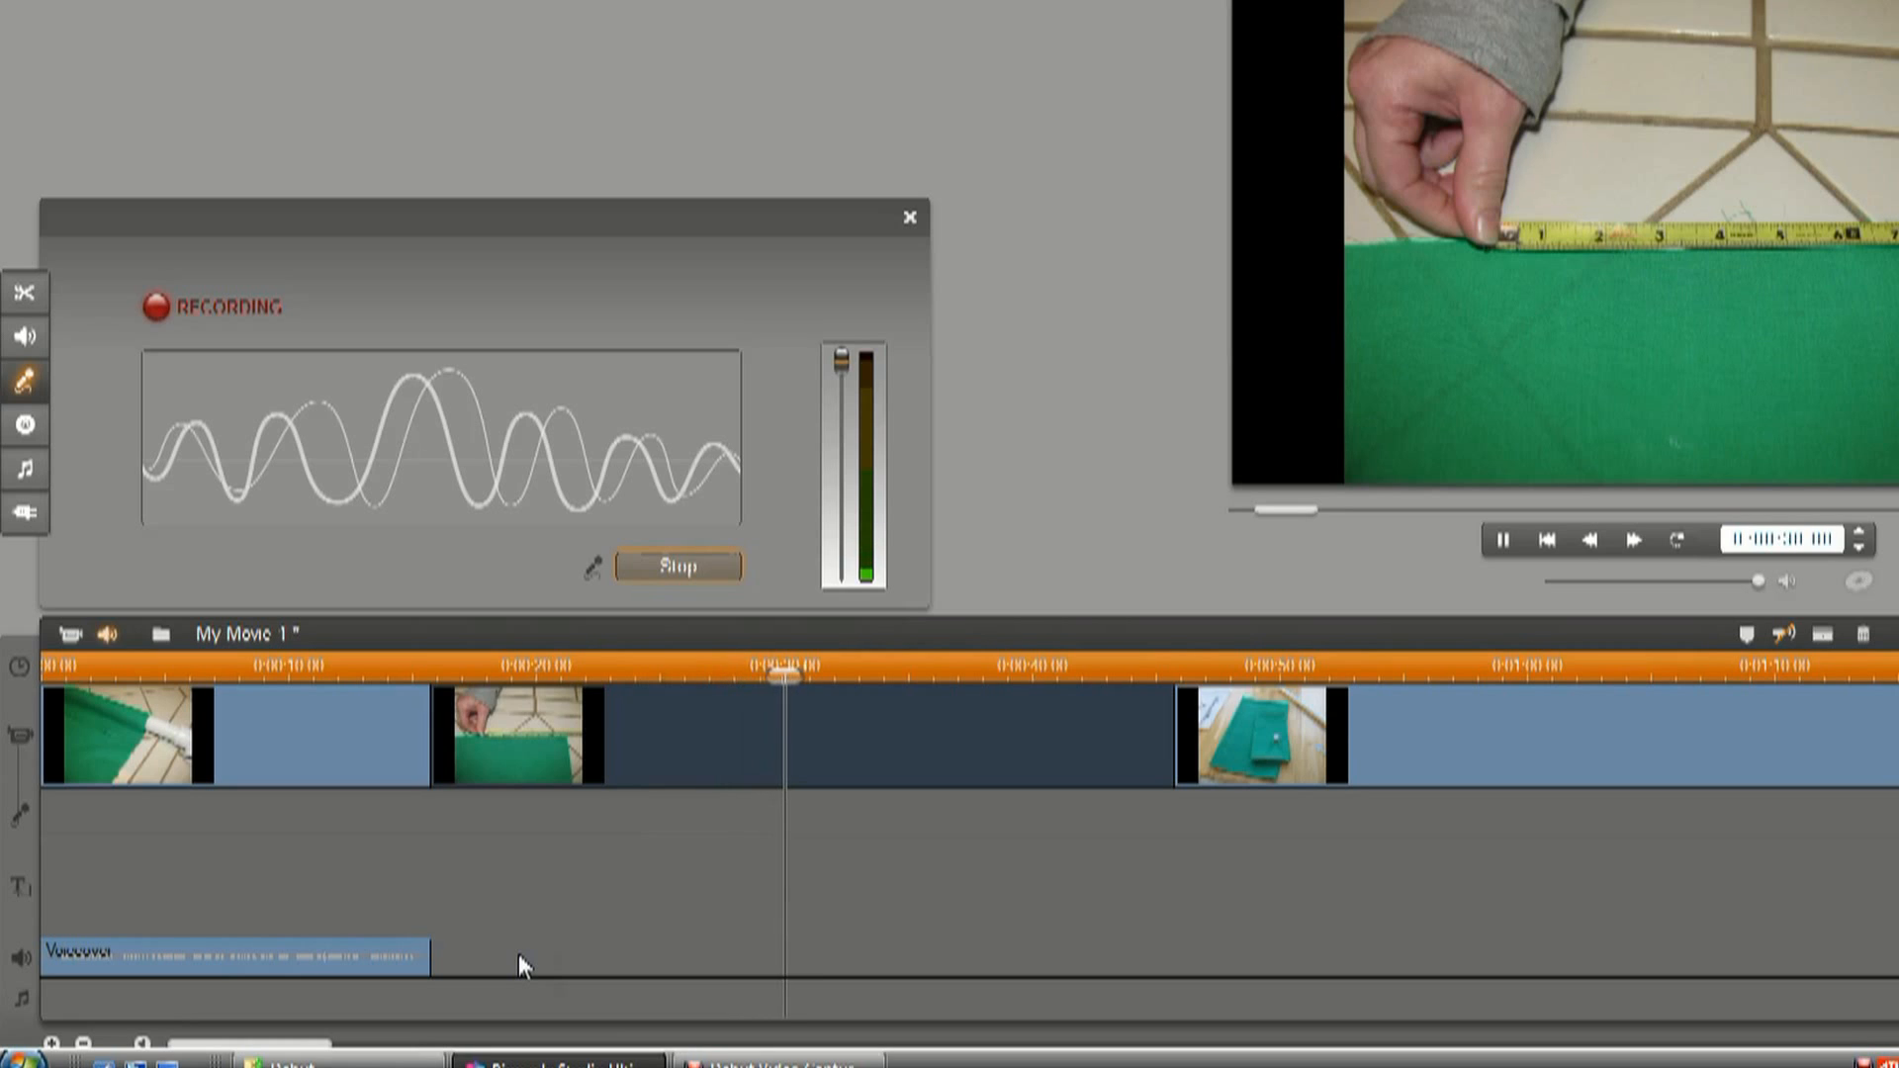
left_click(681, 565)
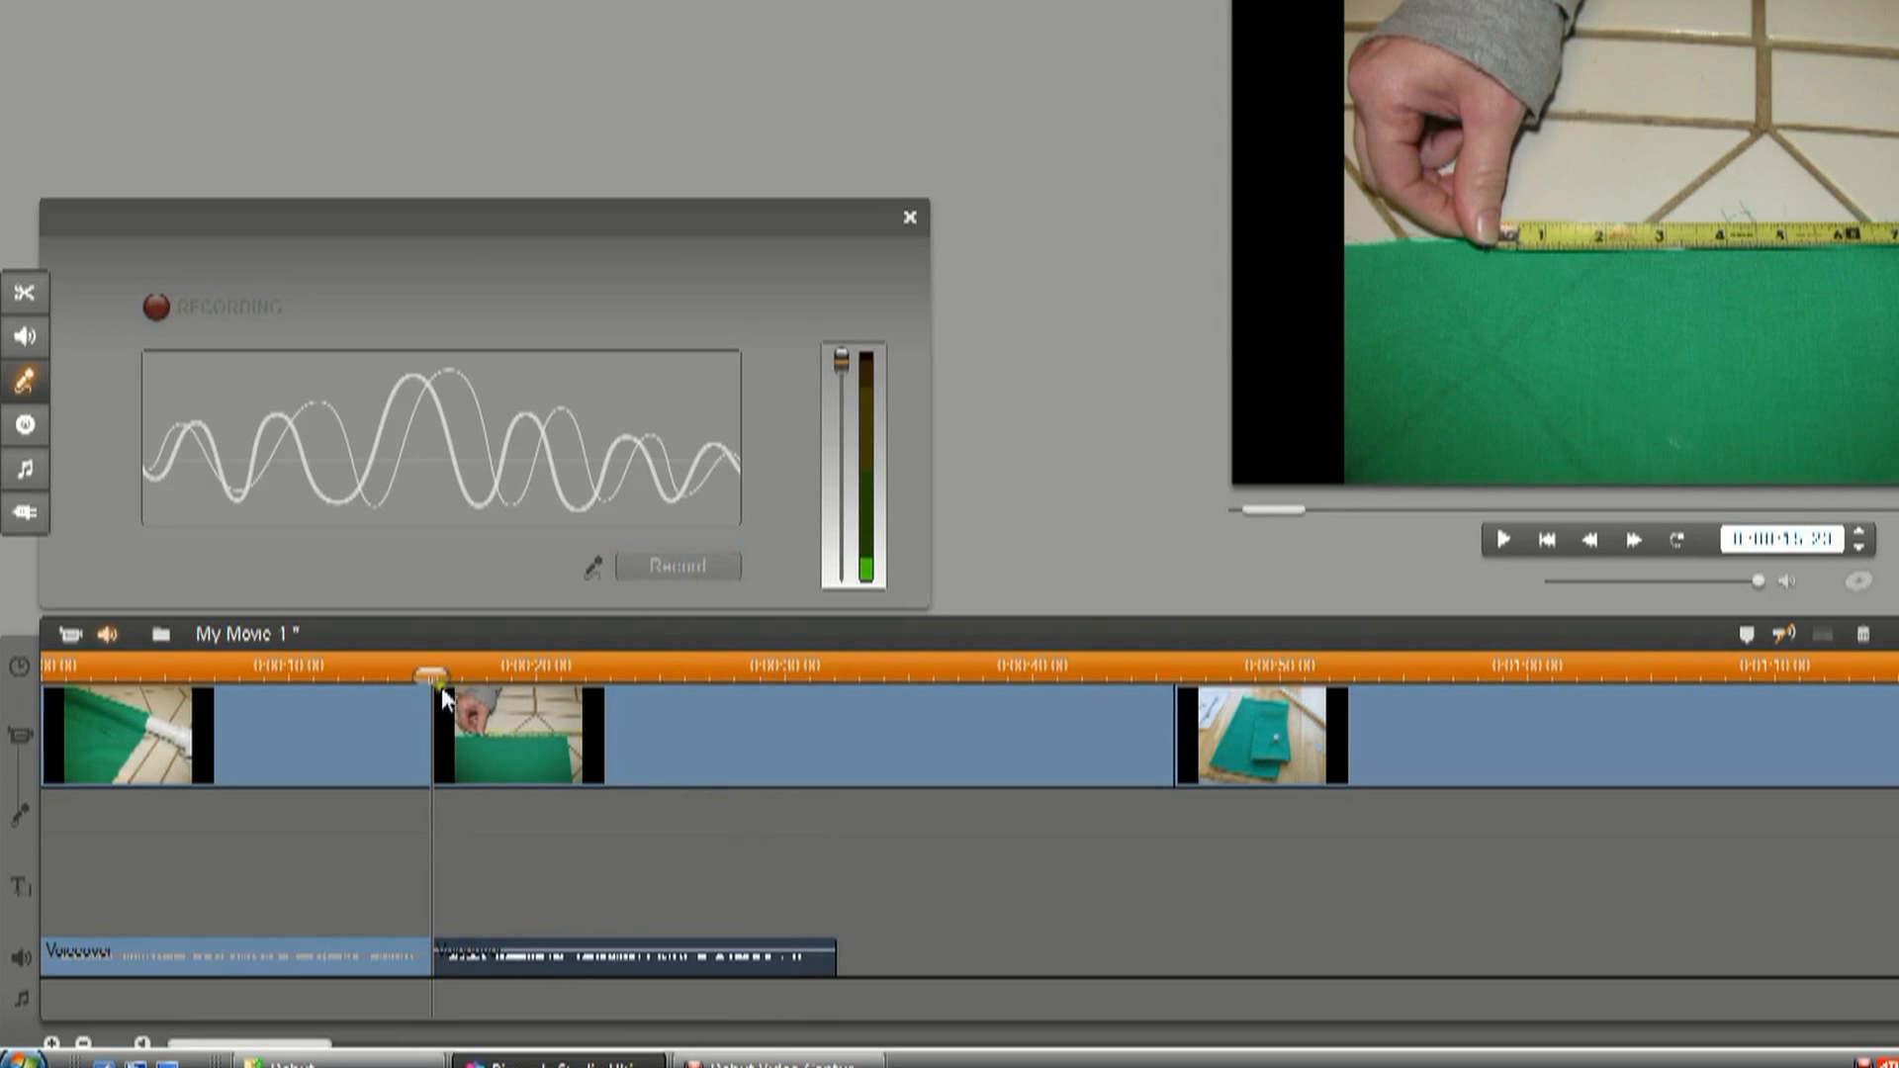
Play the movie from about 14 seconds to check the transition between the two voiceovers and pictures.
left_click_drag(431, 676, 390, 677)
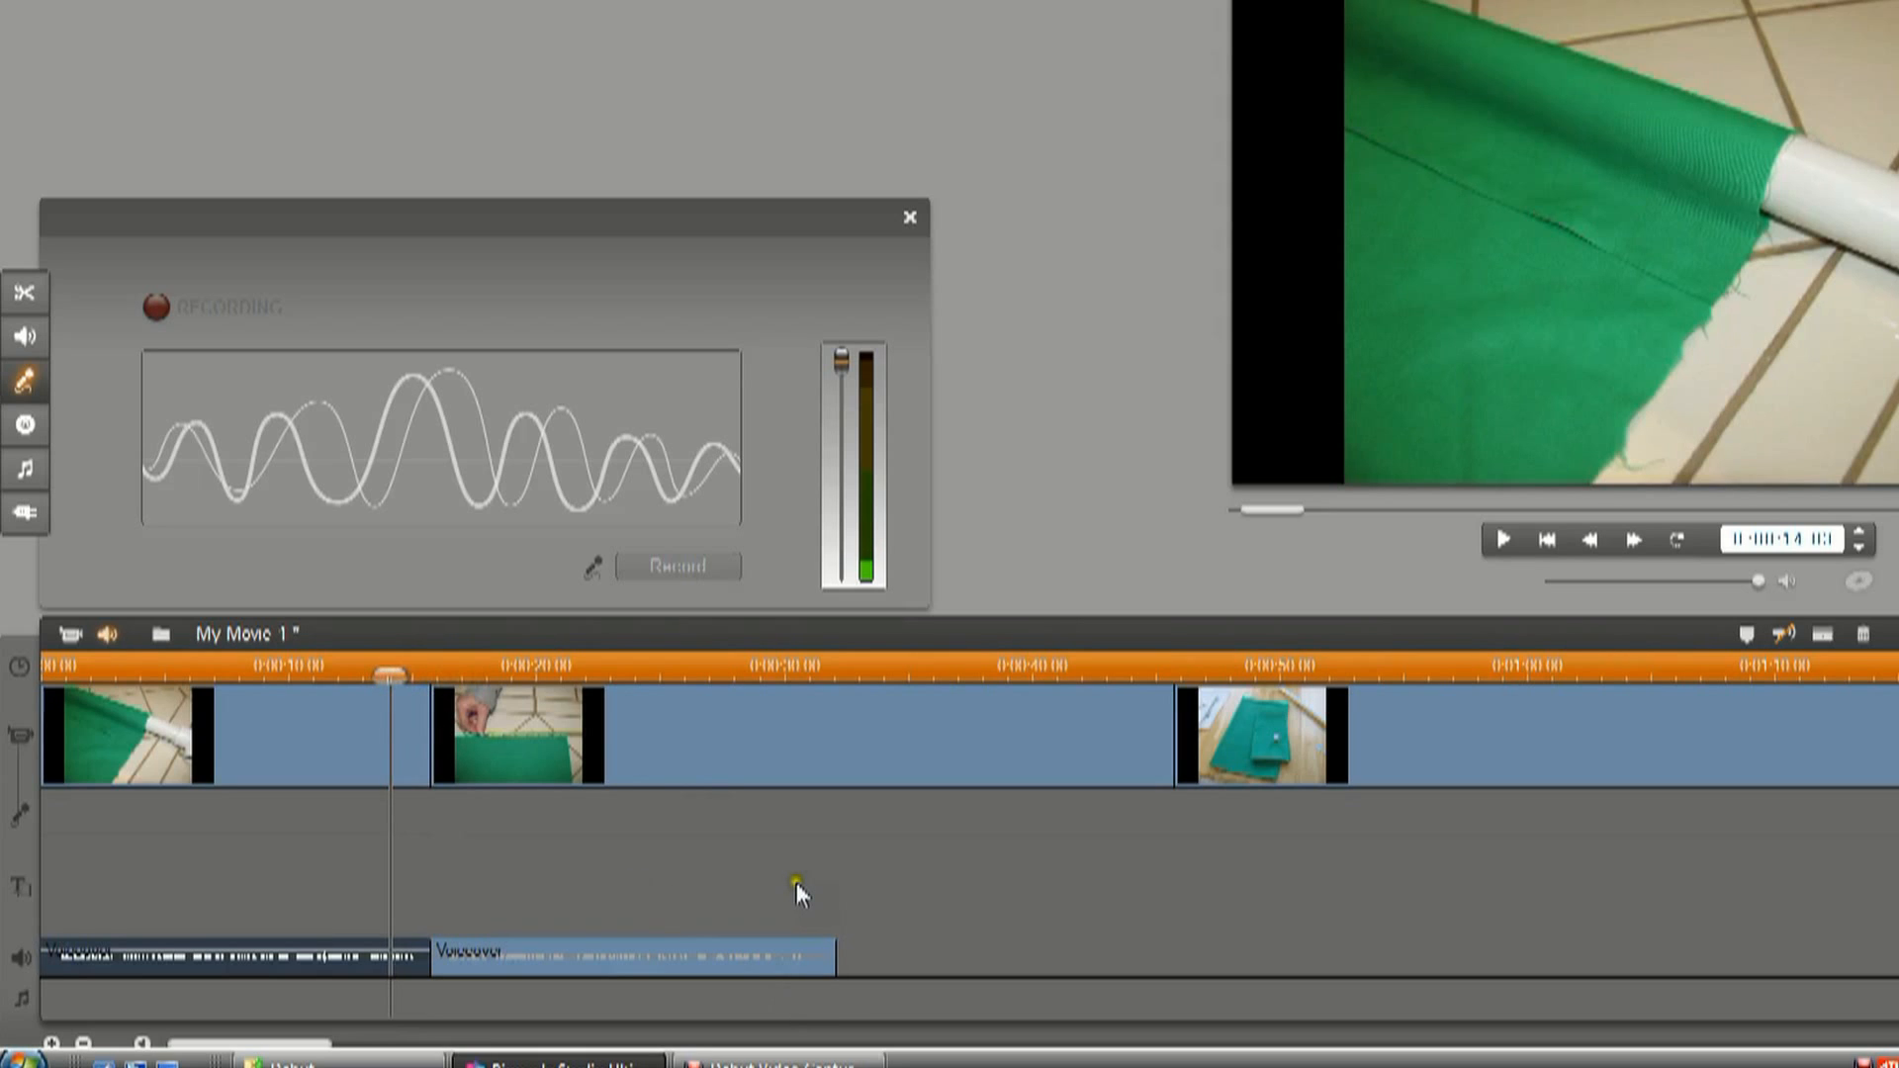
left_click(1503, 544)
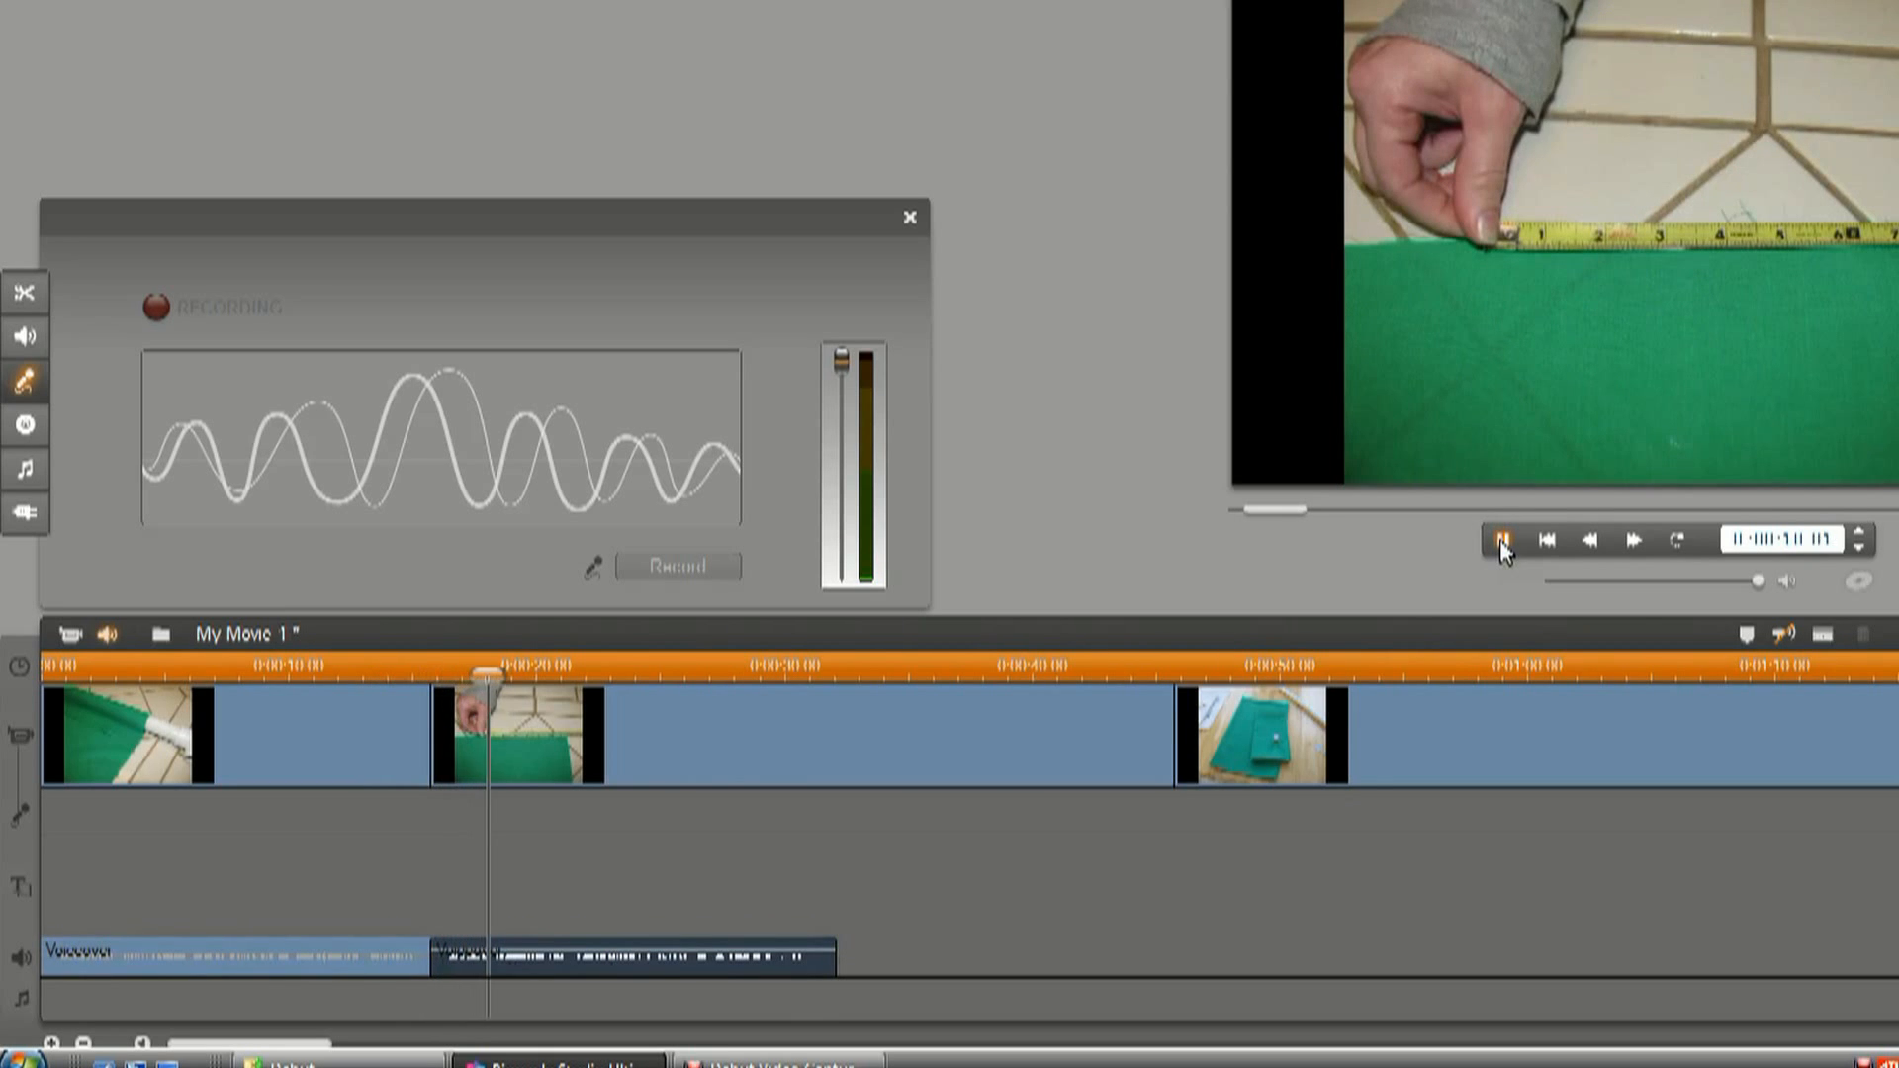
left_click(1503, 544)
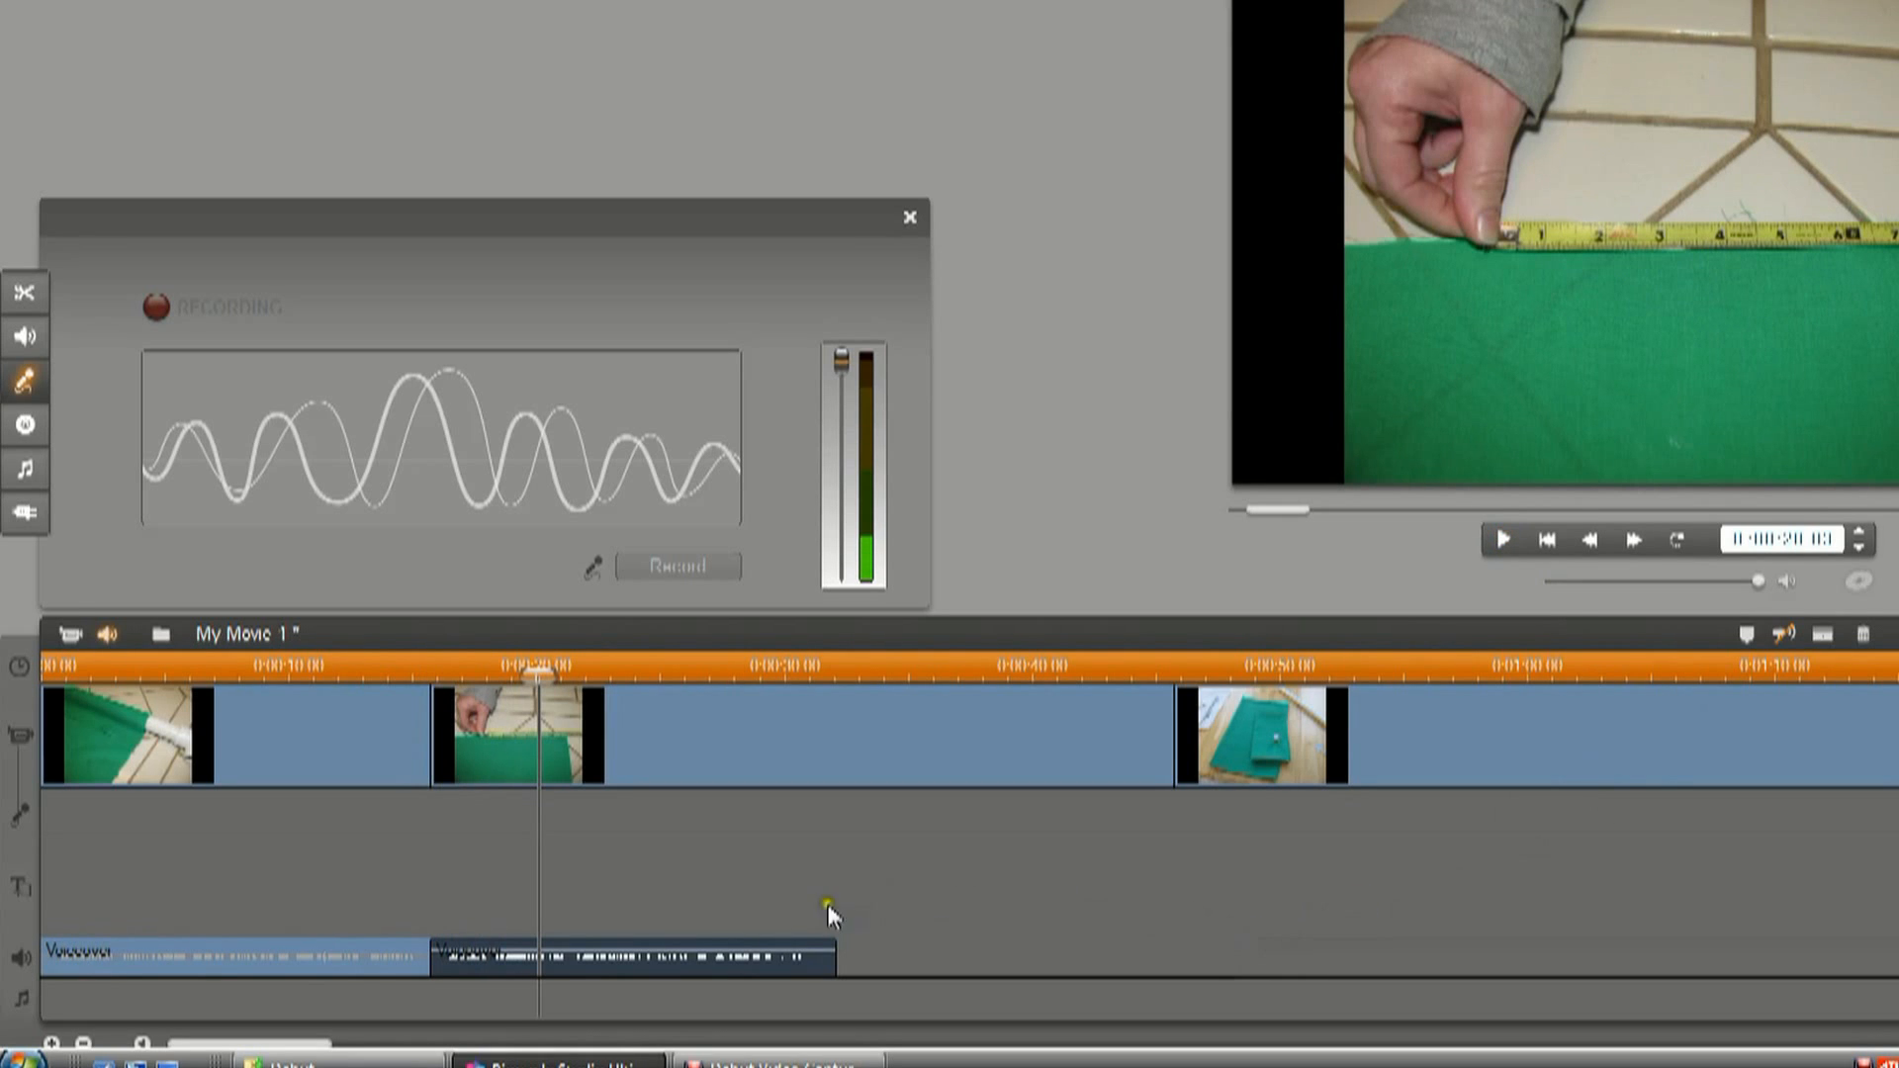
Split the second picture at the second voiceover's end, 0:00:32.03, and delete the remainder without leaving a gap.
left_click_drag(633, 720, 840, 730)
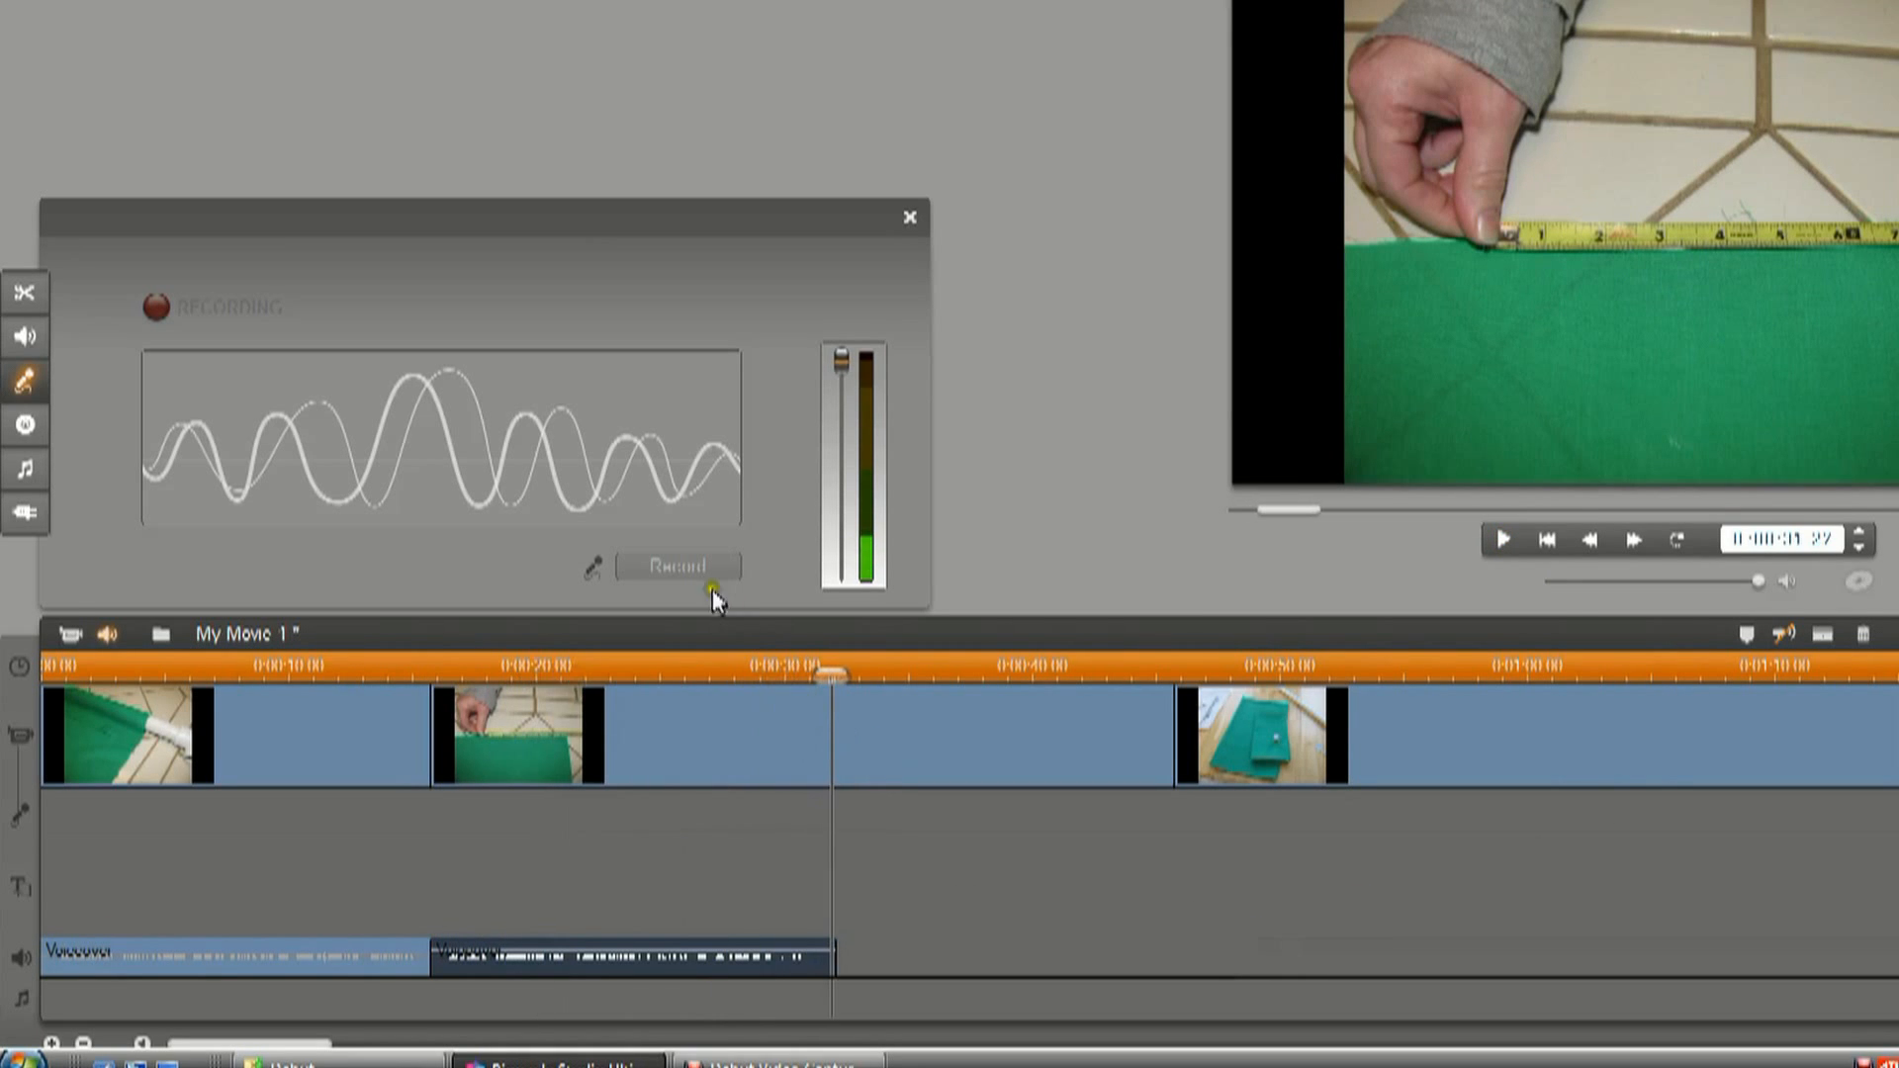
left_click(869, 693)
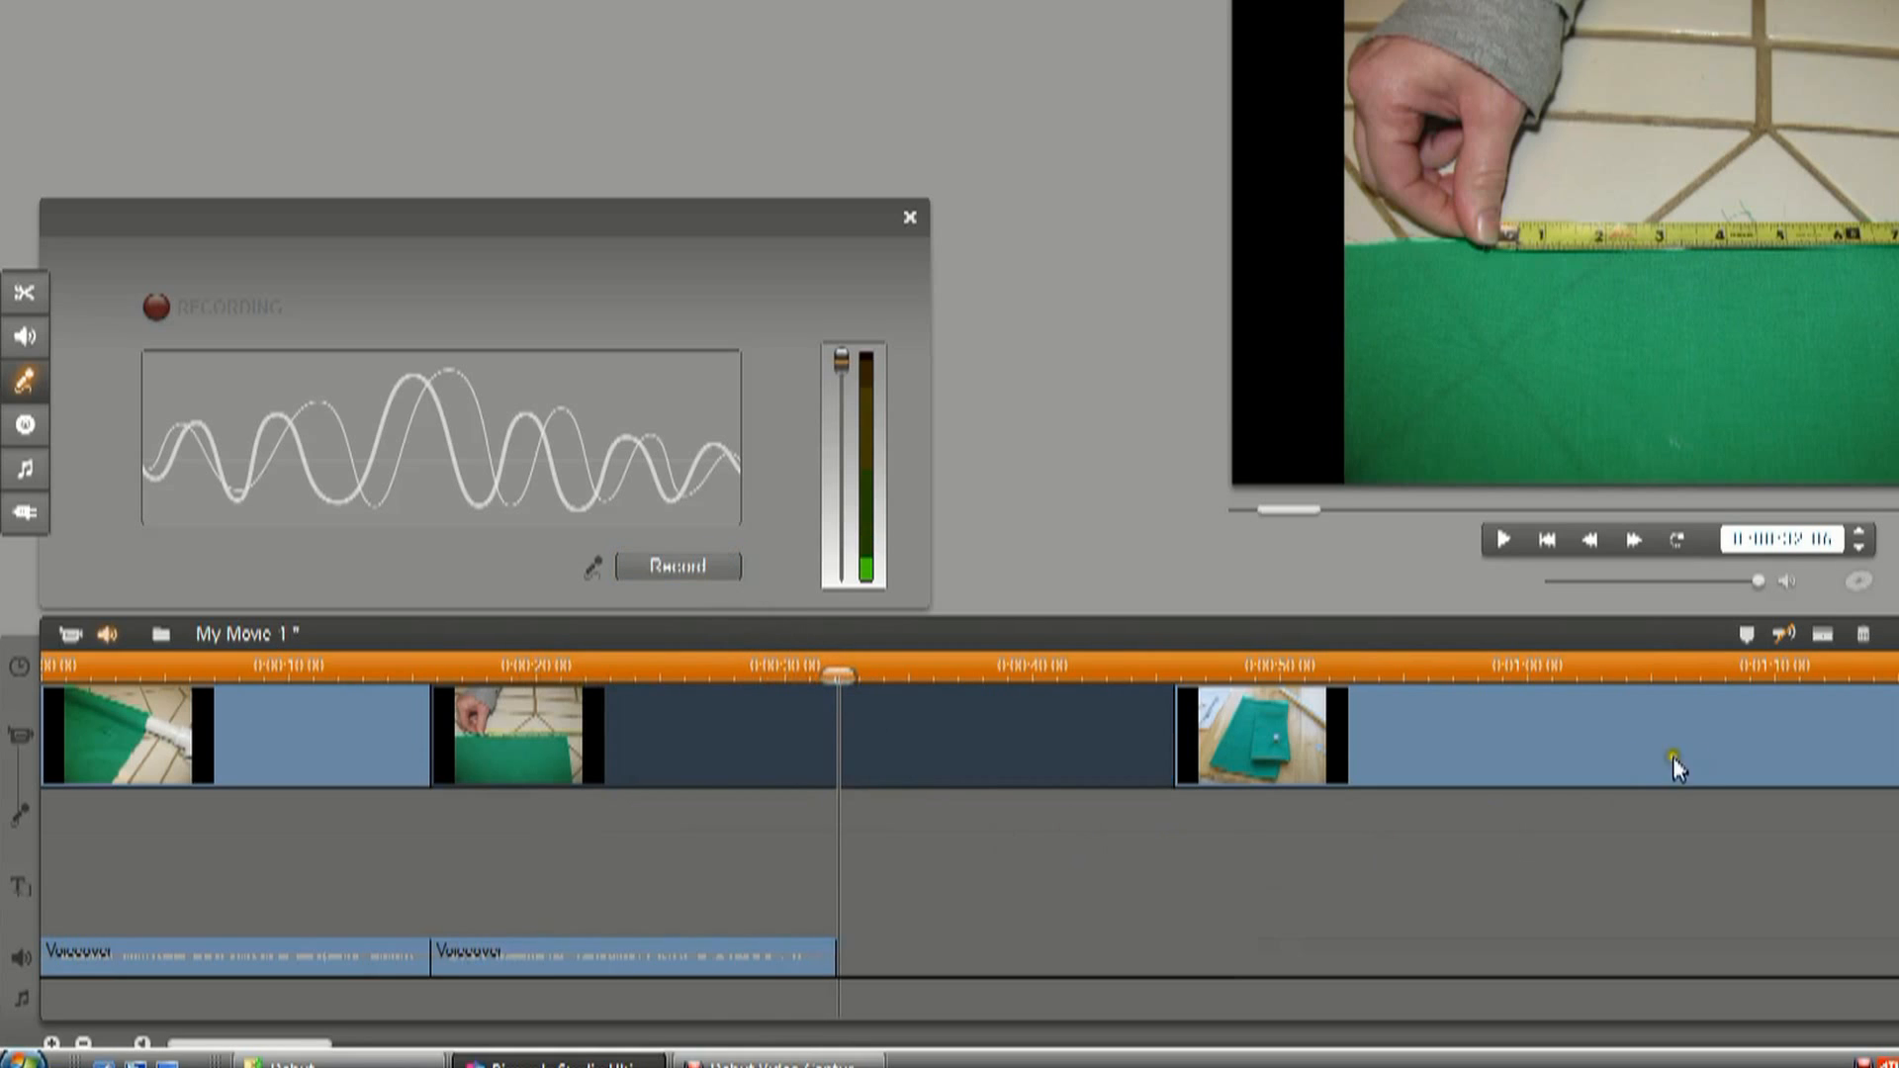
left_click(1858, 550)
left_click(1859, 550)
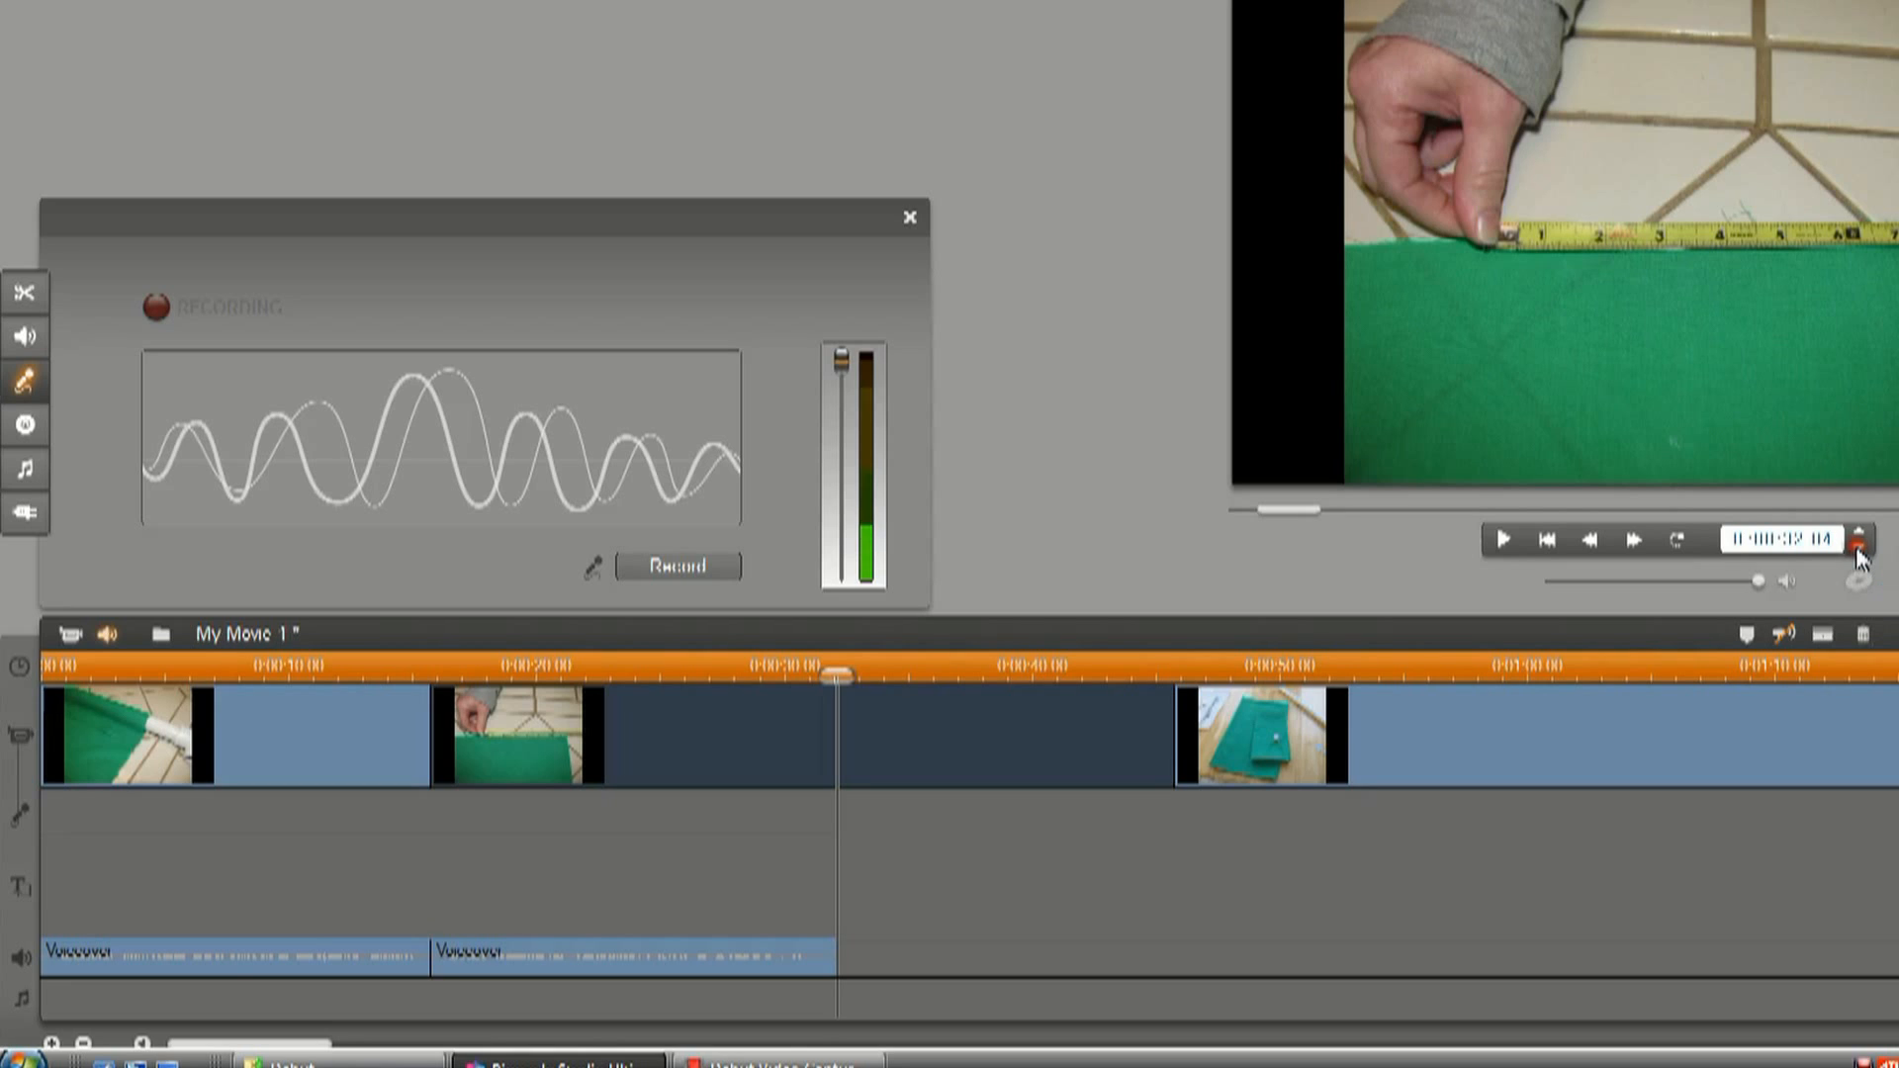
left_click(1859, 550)
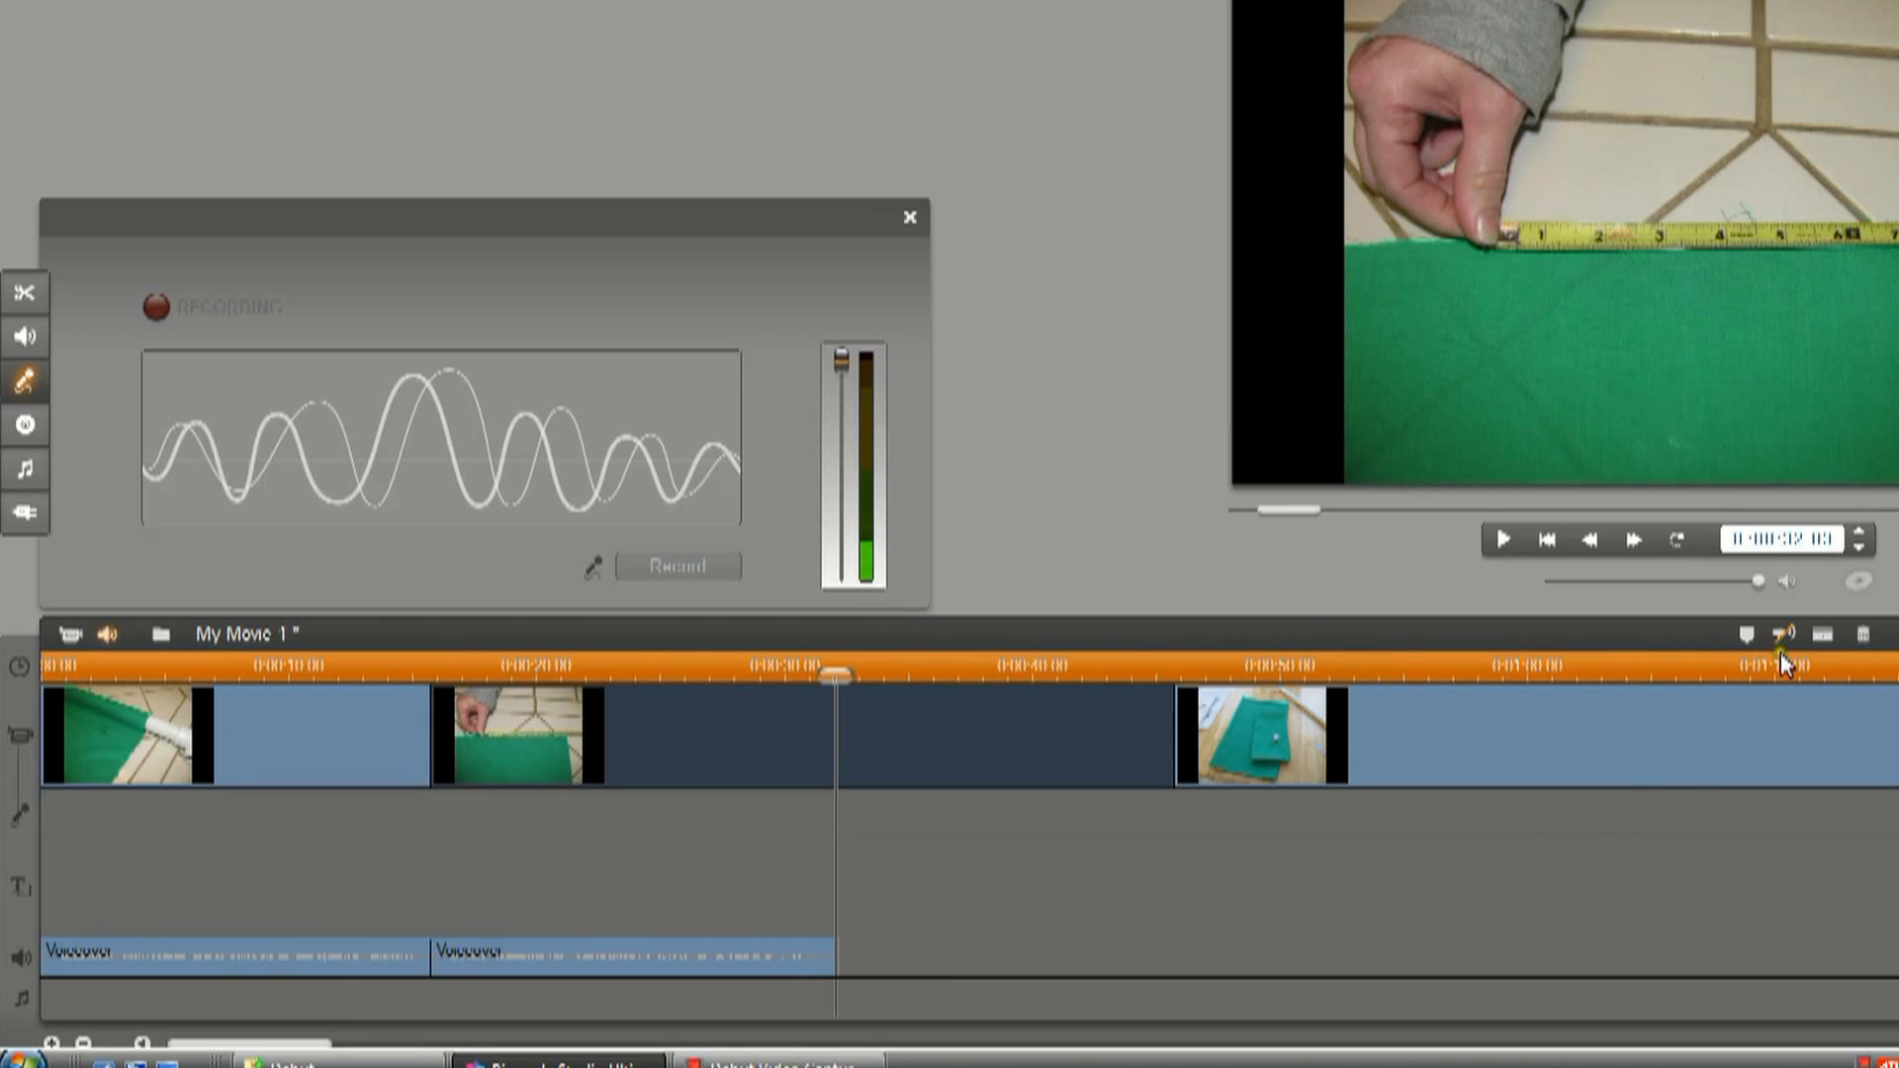
left_click(1820, 635)
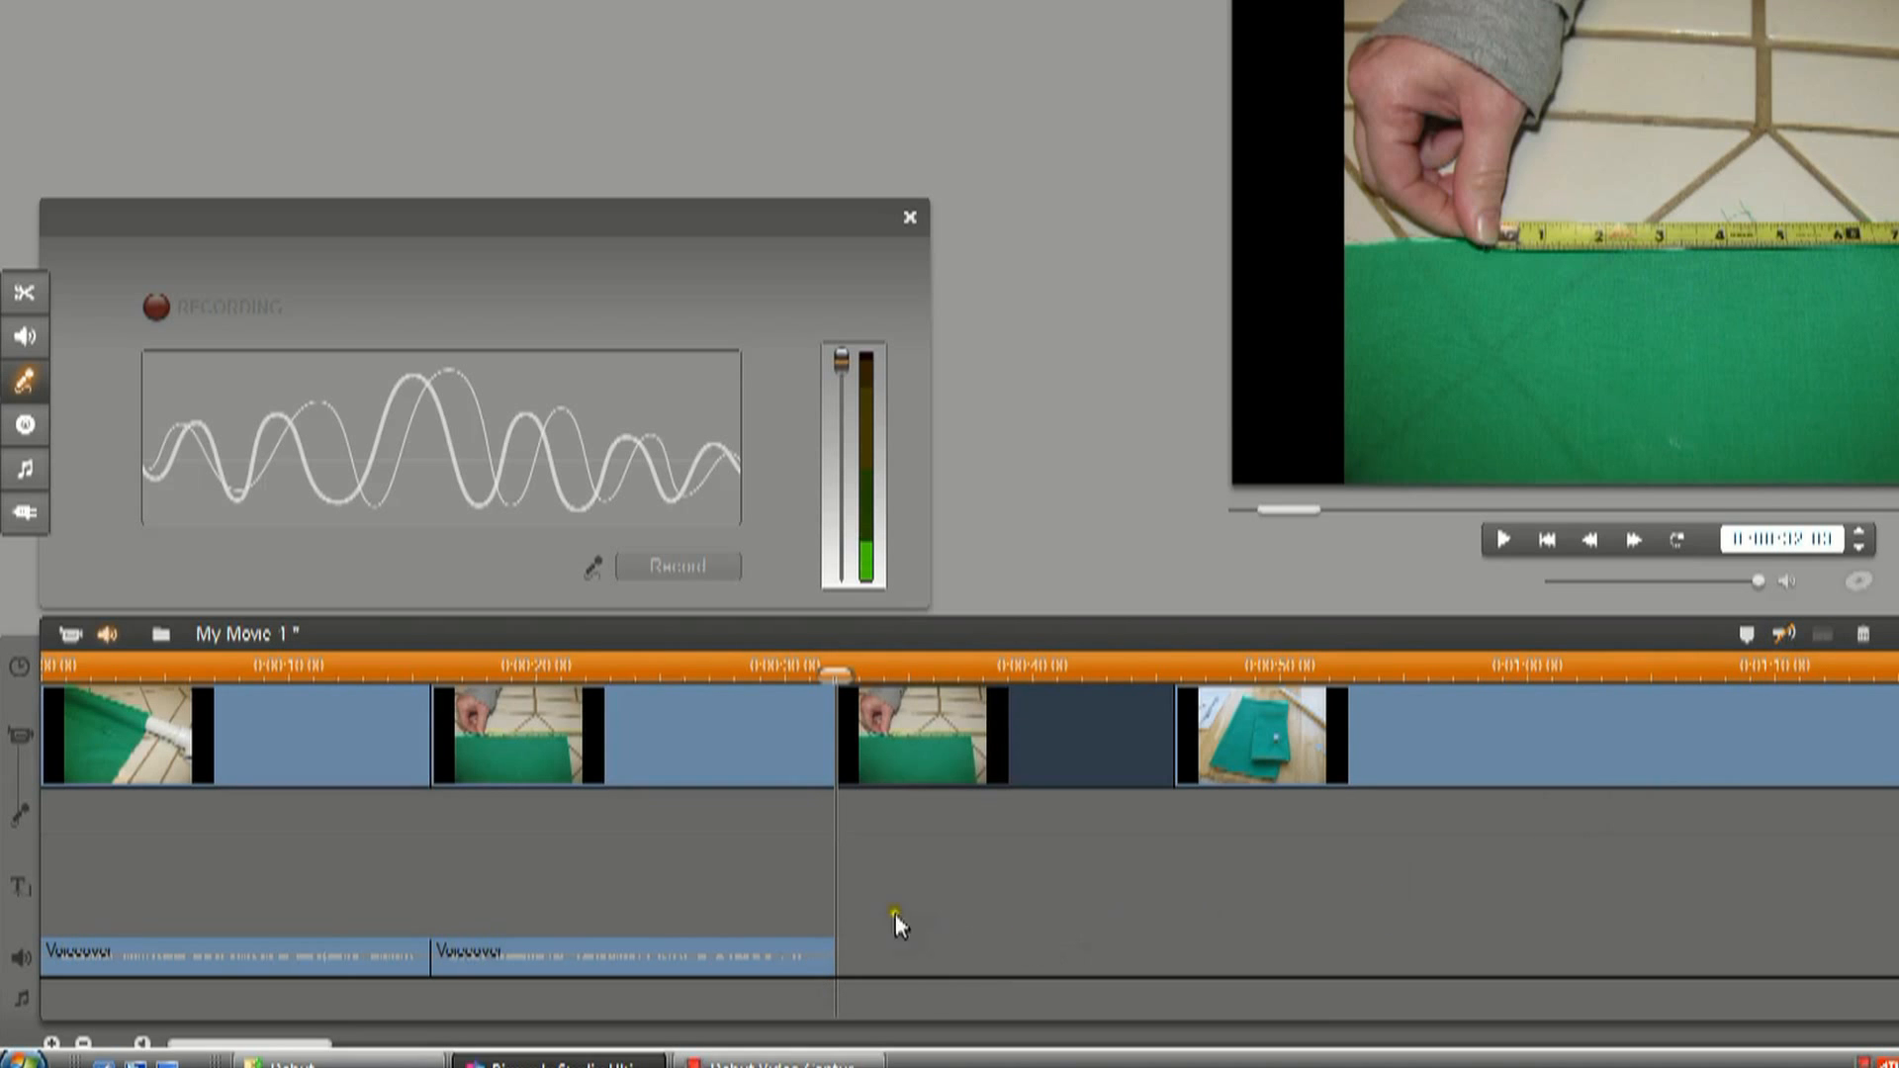
right_click(965, 748)
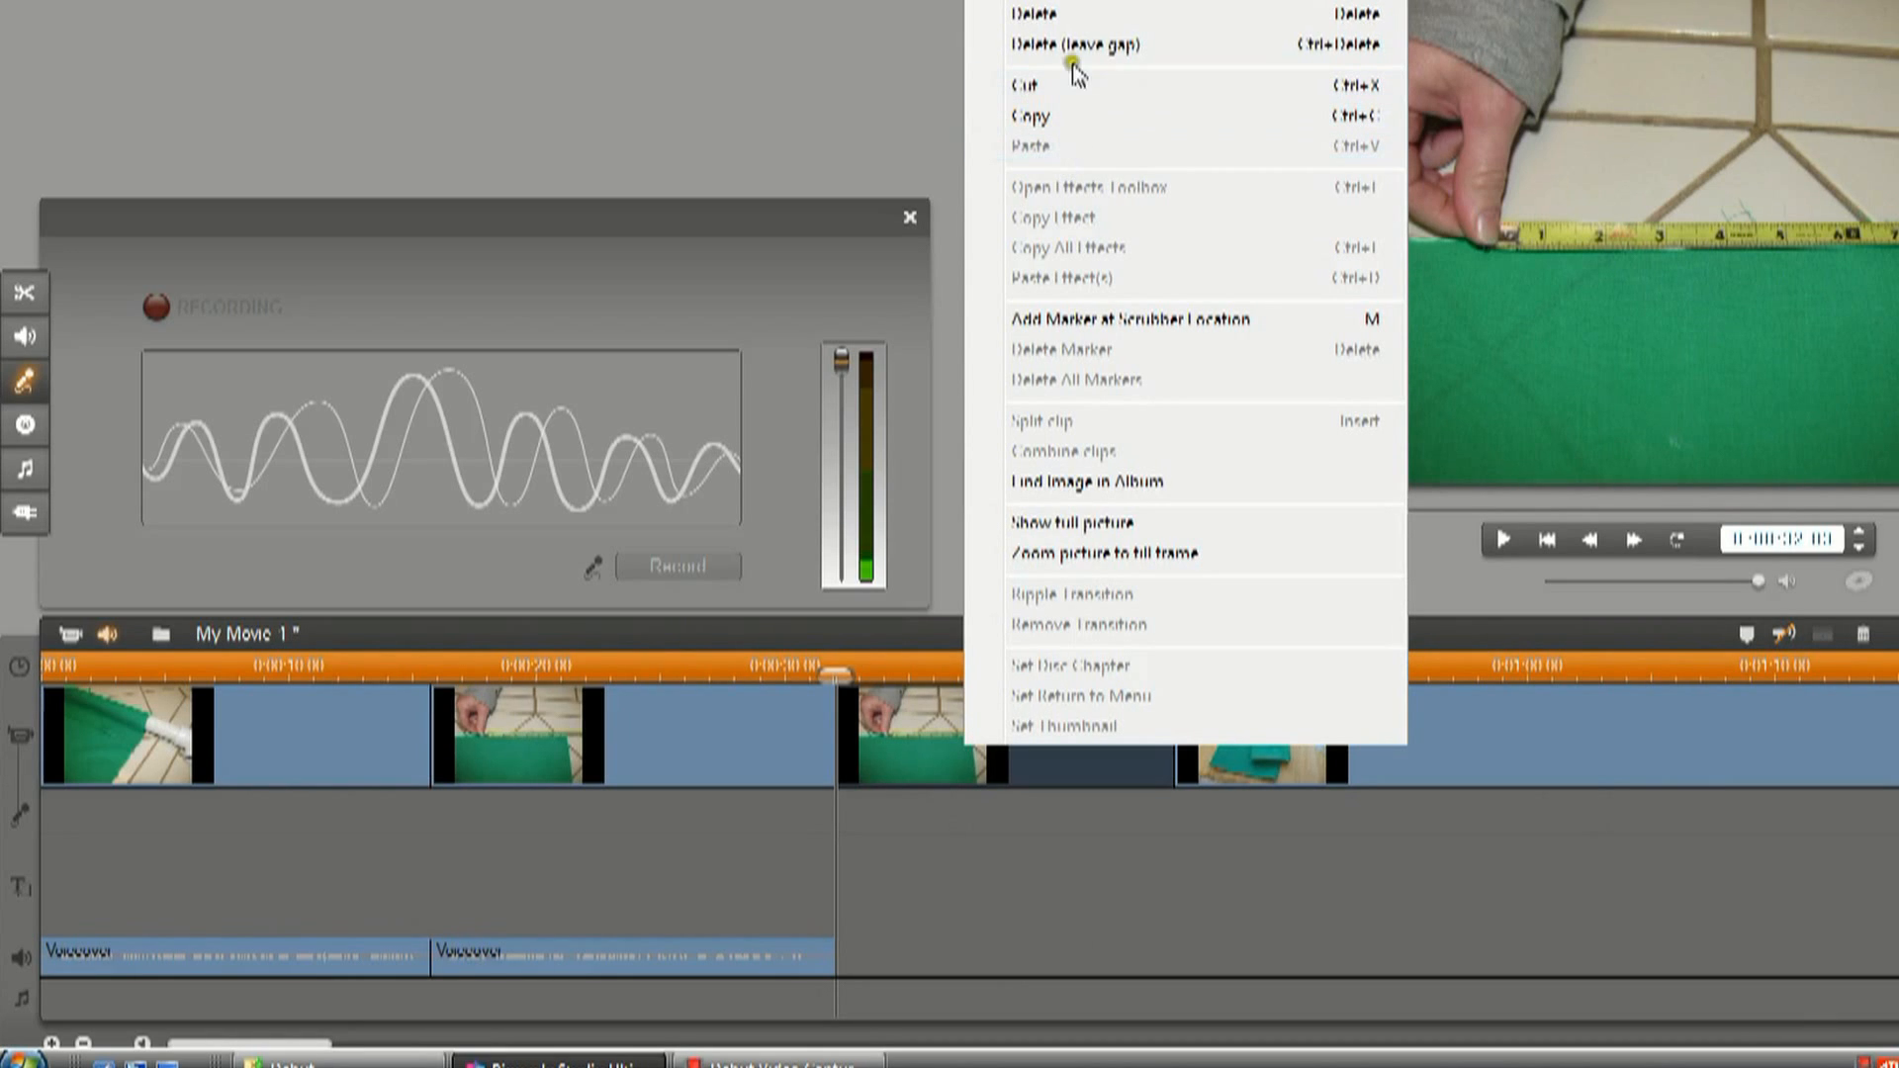
left_click(1072, 16)
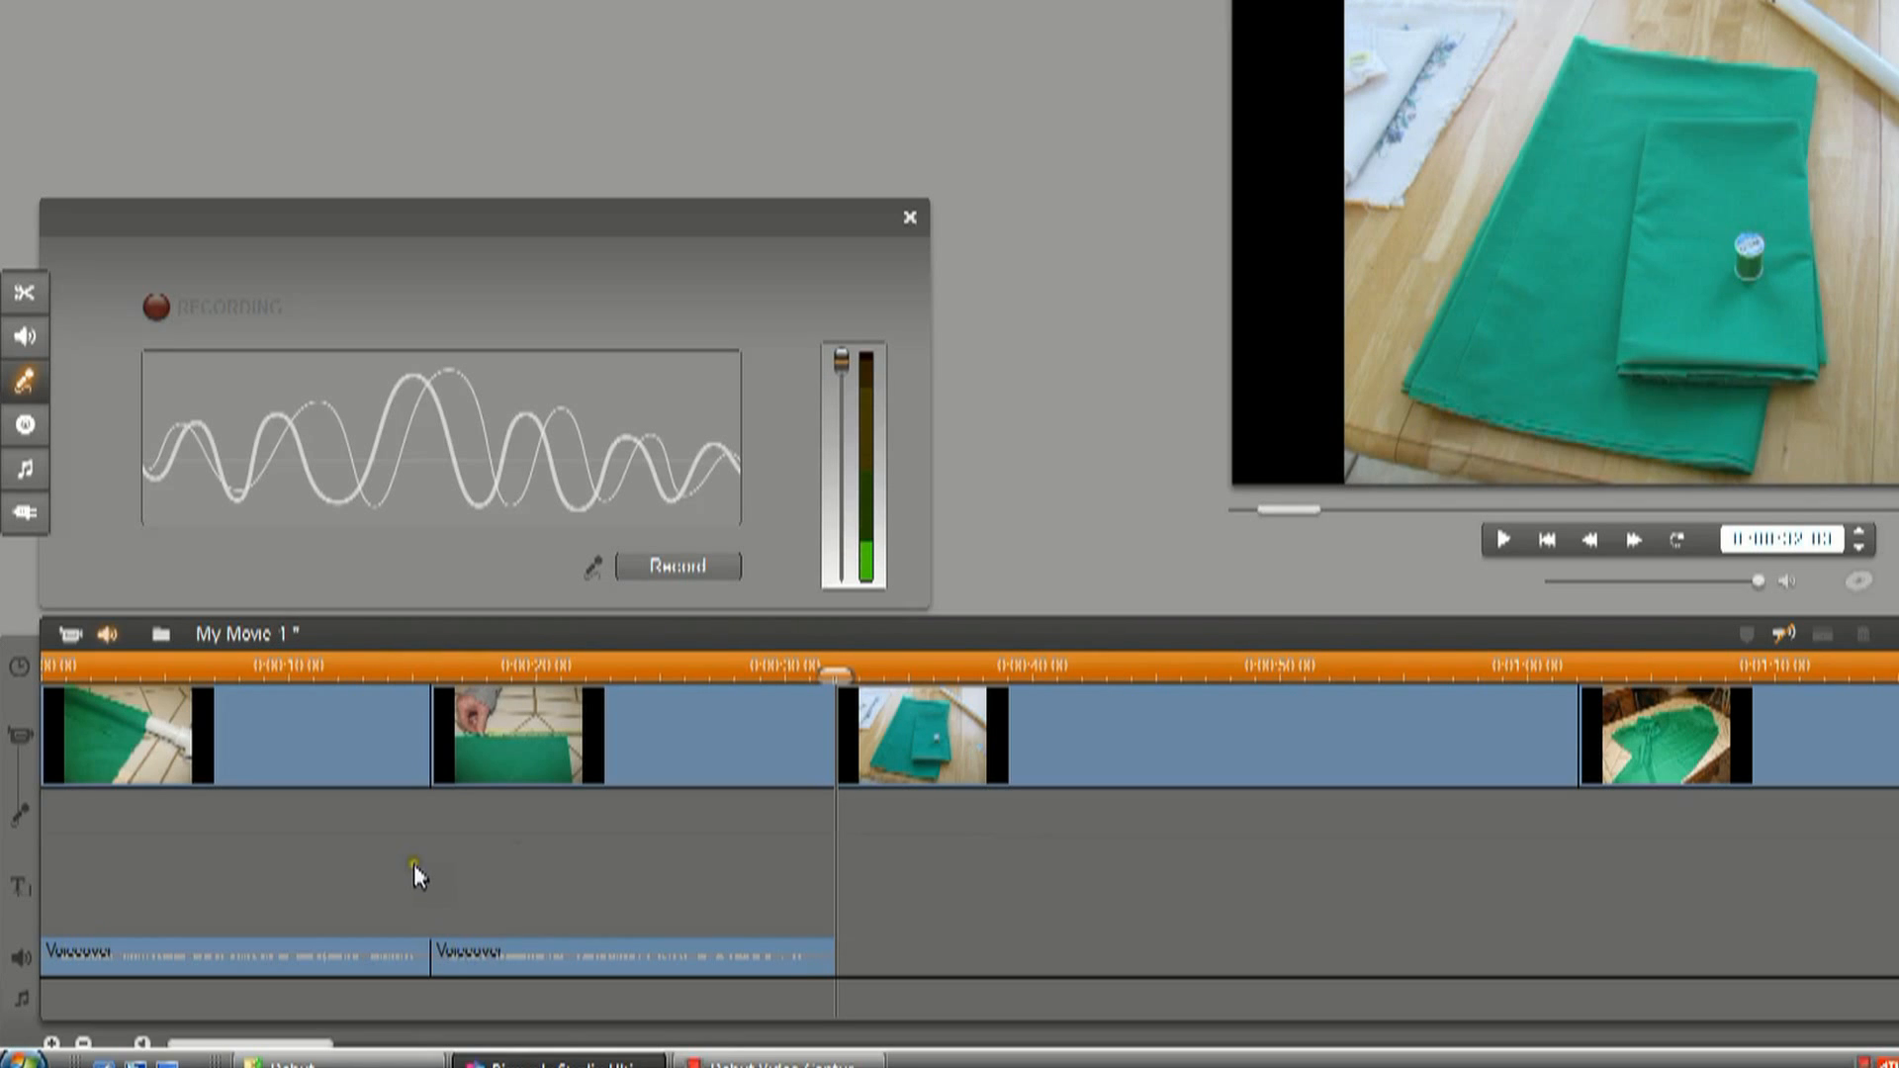
Close the voice-over recorder, scrub through the movie and return the playhead to its start.
left_click(910, 217)
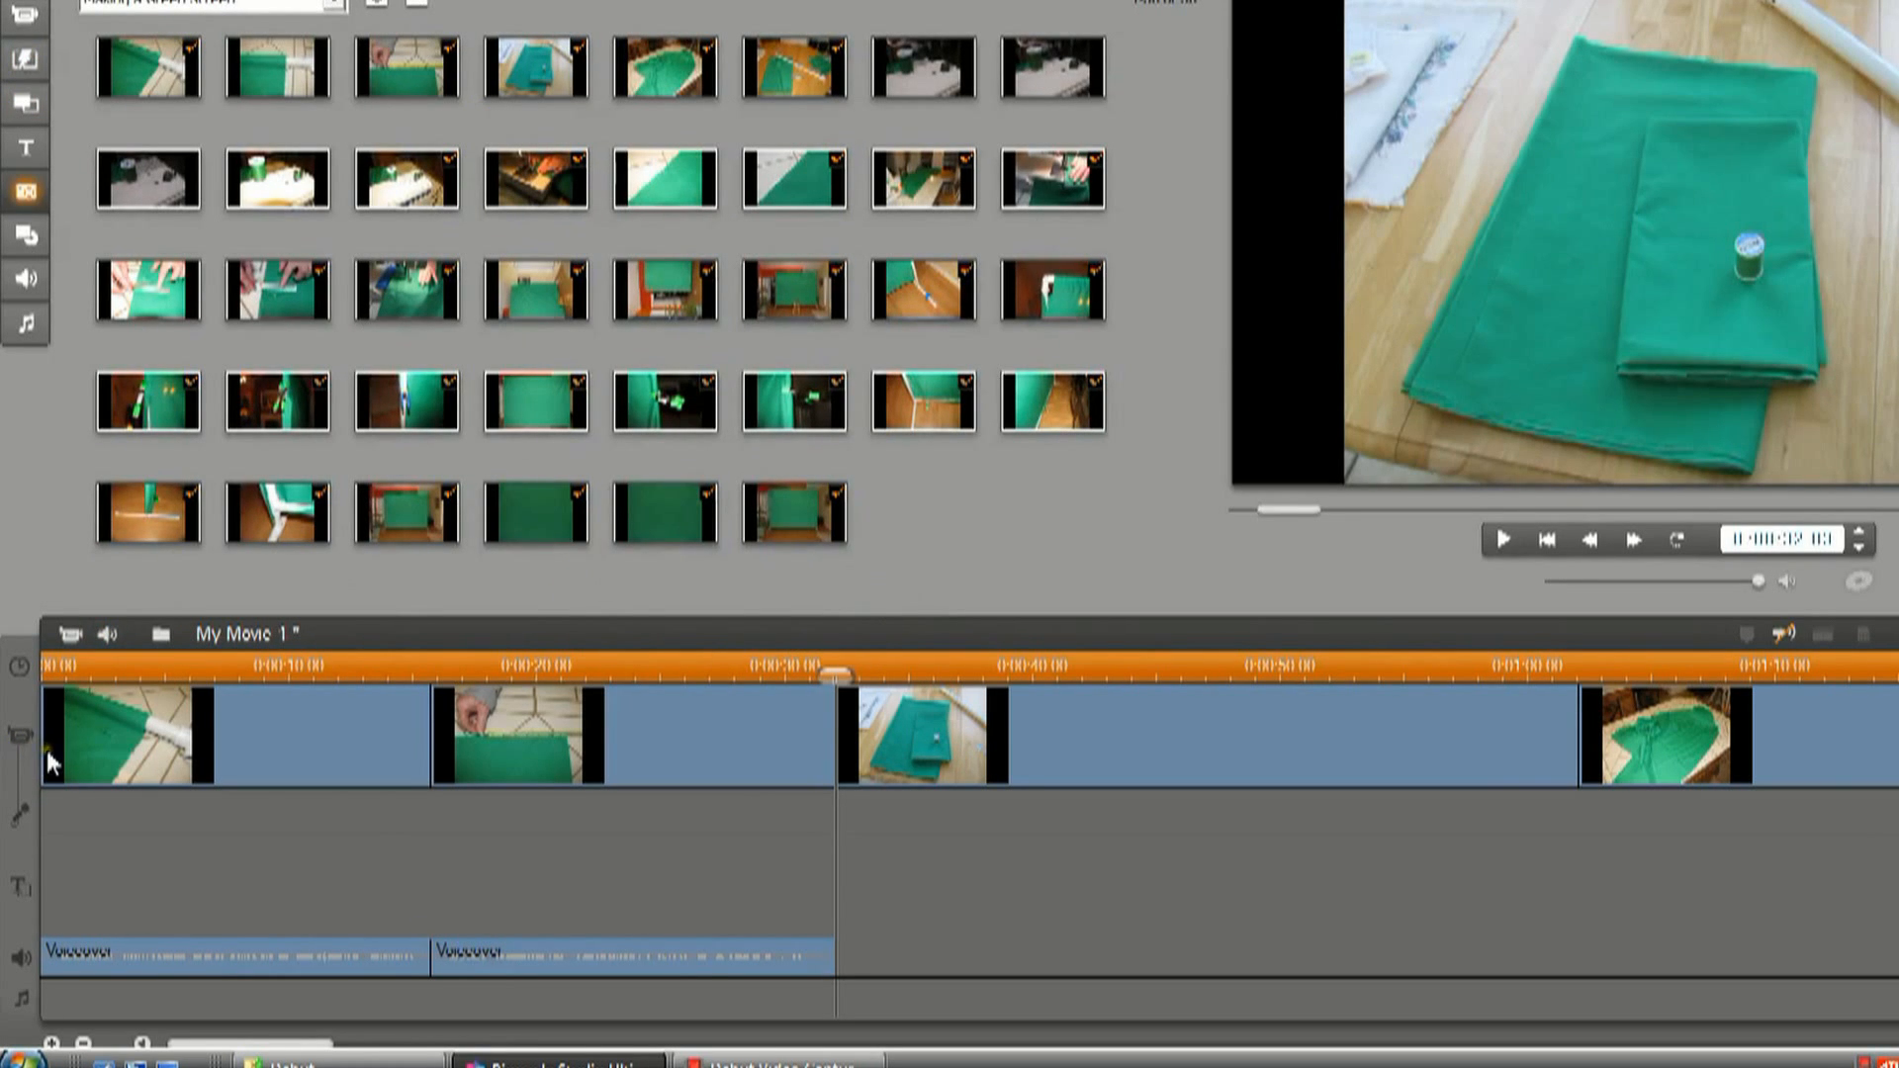
left_click_drag(1266, 508, 1898, 504)
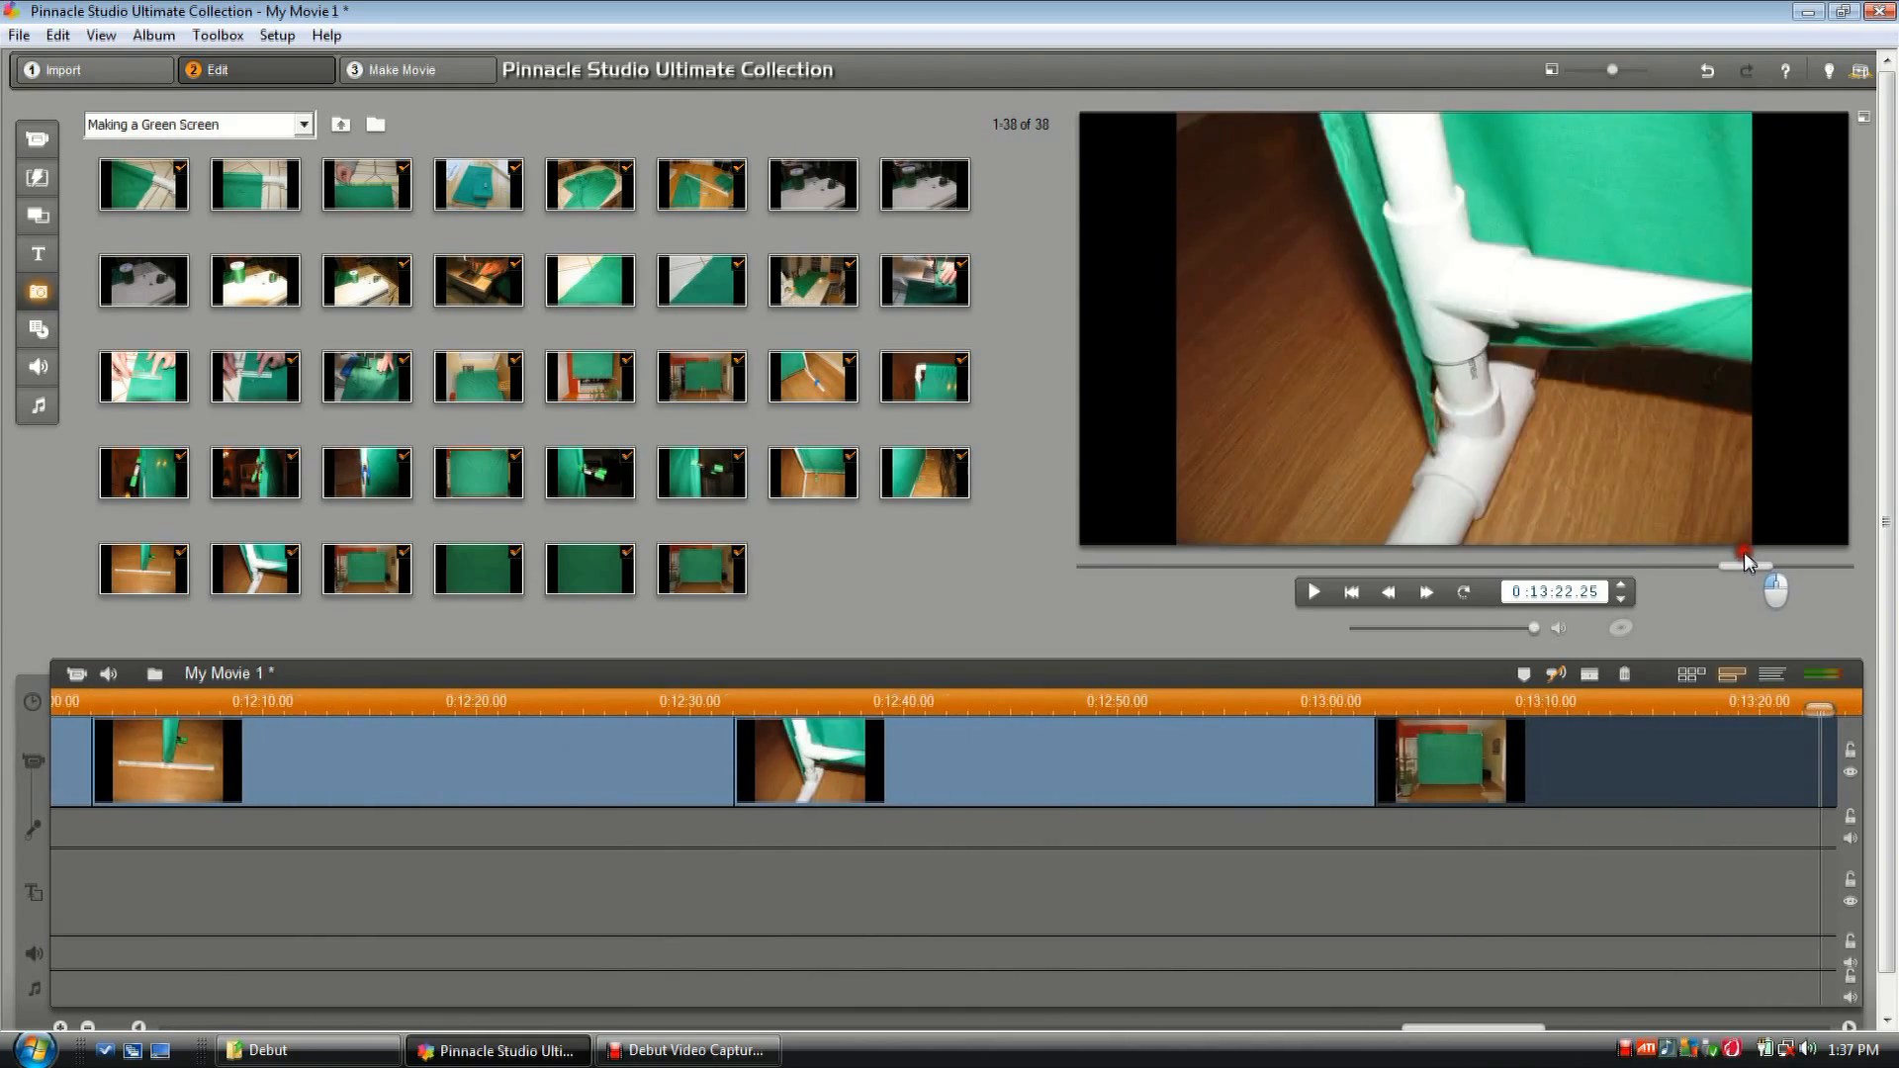
left_click_drag(1778, 561, 1092, 569)
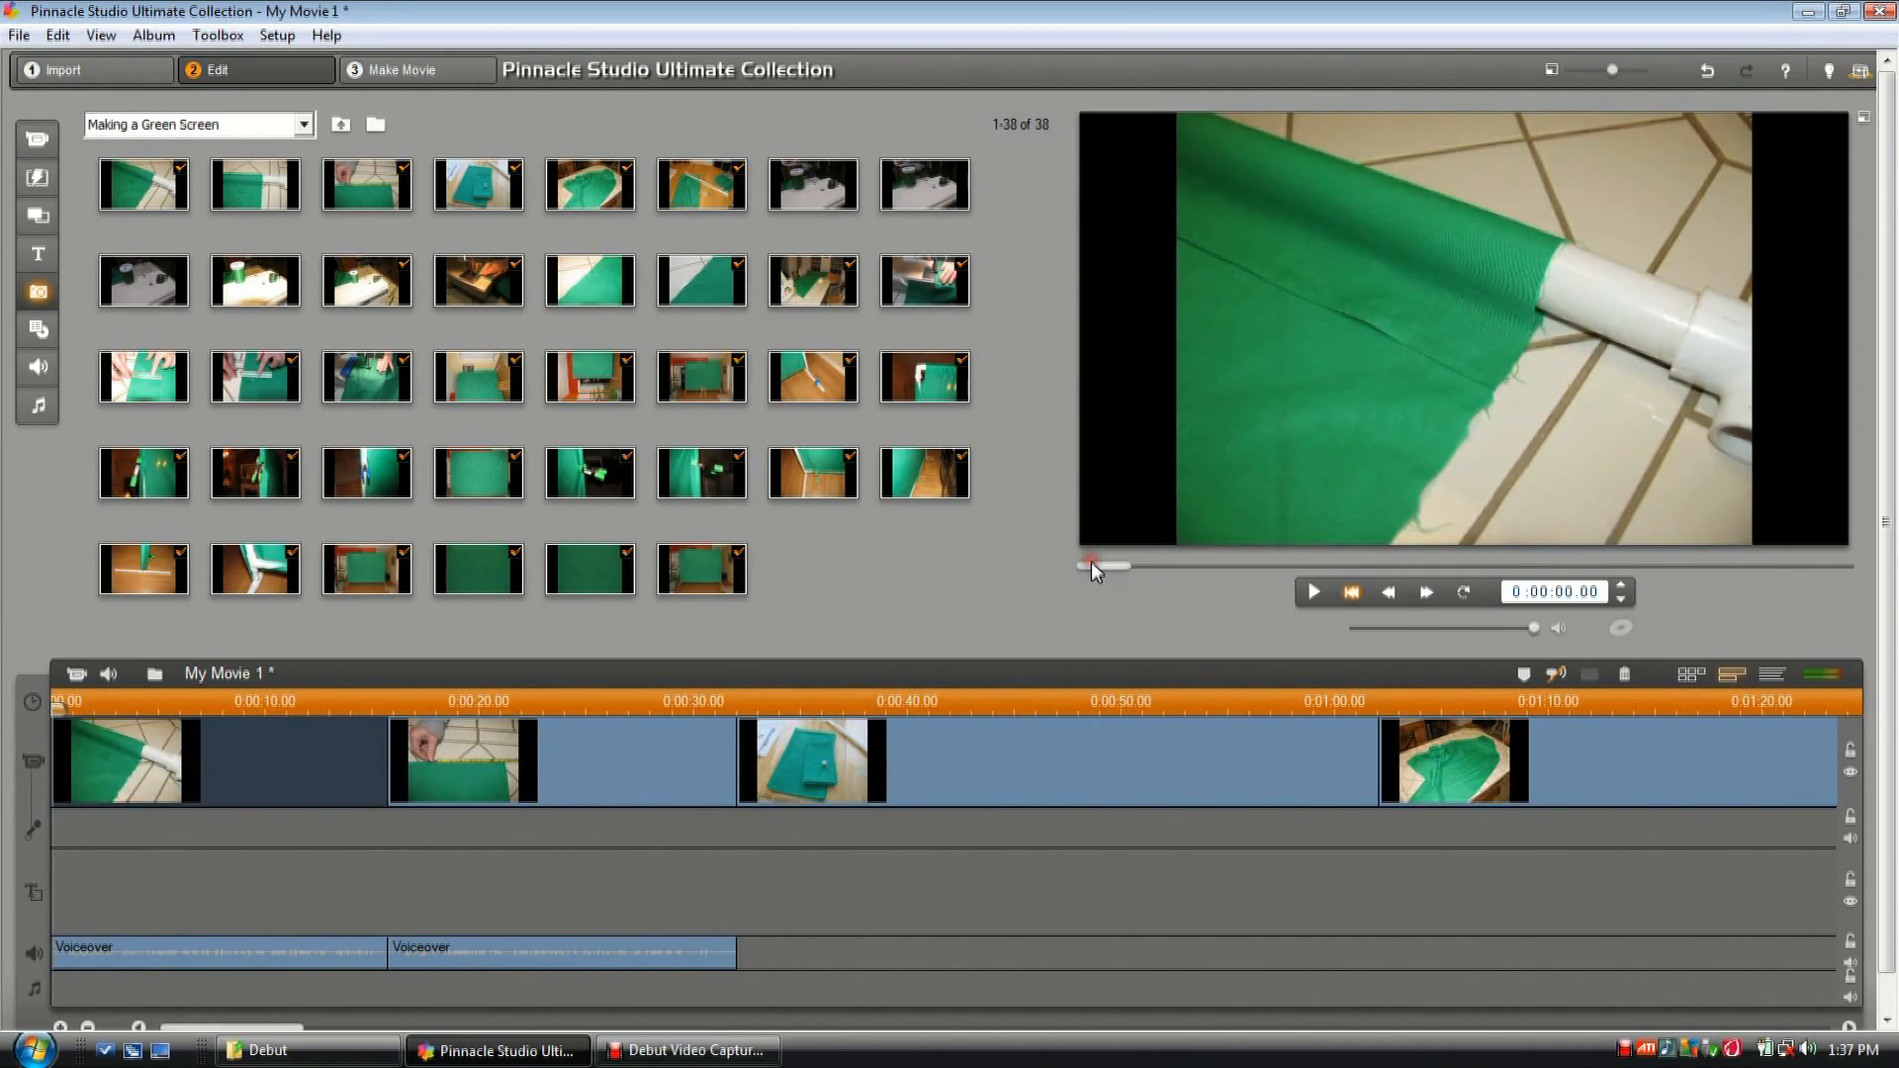